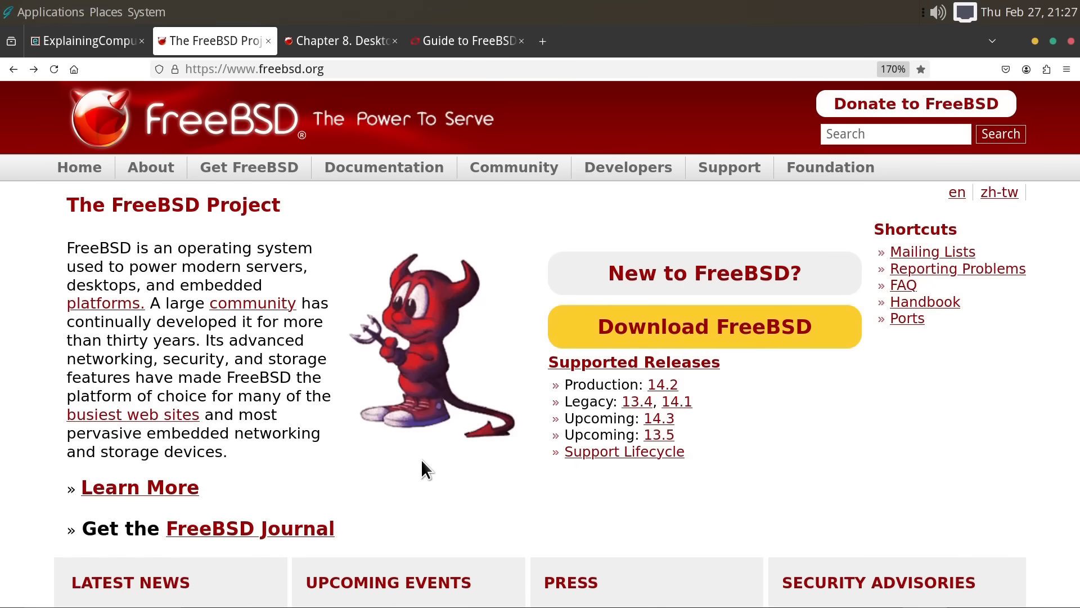
# - Open the FreeBSD 14.2-RELEASE announcement from the Production link under Supported Releases
pyautogui.click(666, 386)
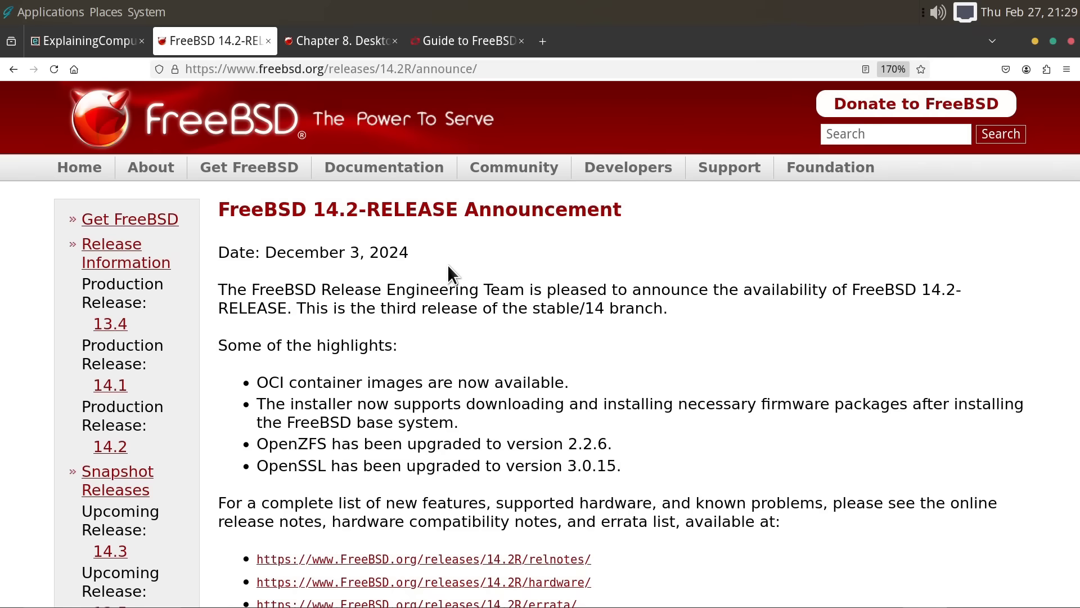
# - Go to the Get FreeBSD page and scroll down to the 14.2-RELEASE download table
pyautogui.click(179, 225)
pyautogui.scroll(-3, 997, 290)
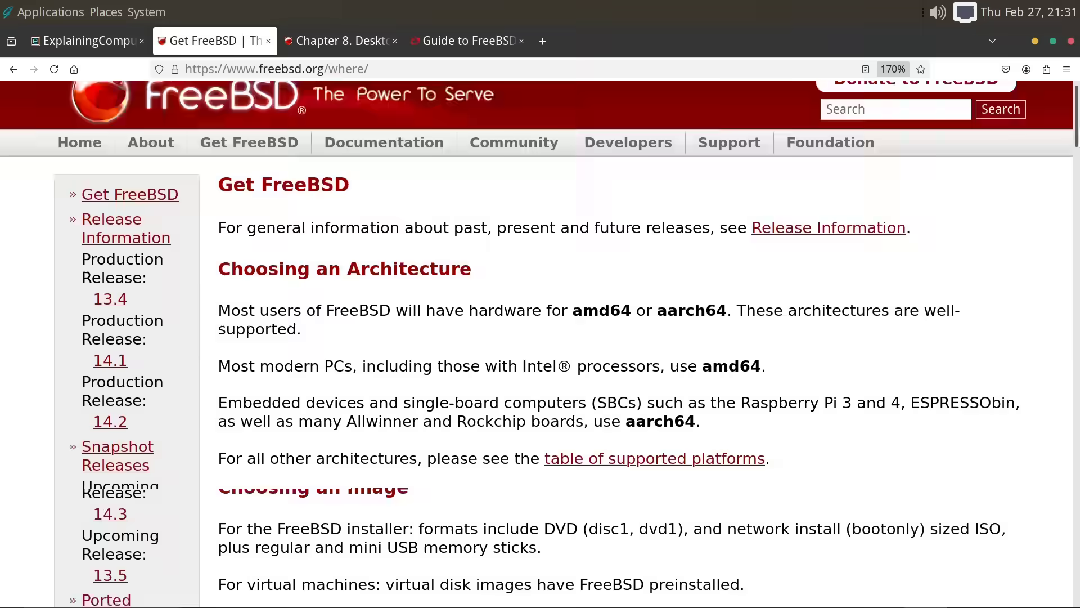
pyautogui.scroll(-6, 614, 225)
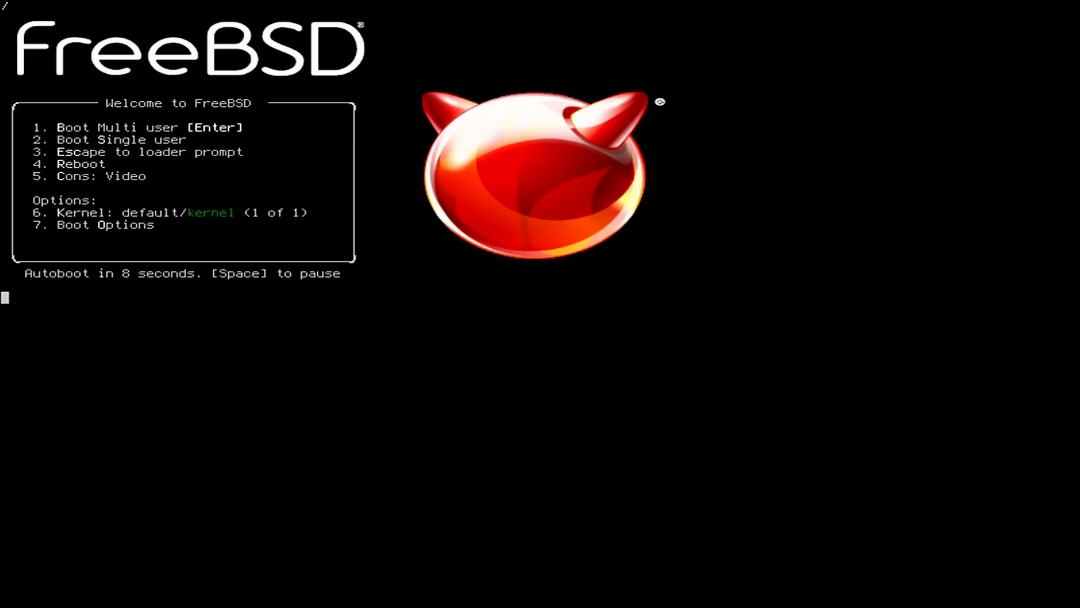
# - Boot FreeBSD immediately from the boot menu and log in with user name root
pyautogui.press('Return')
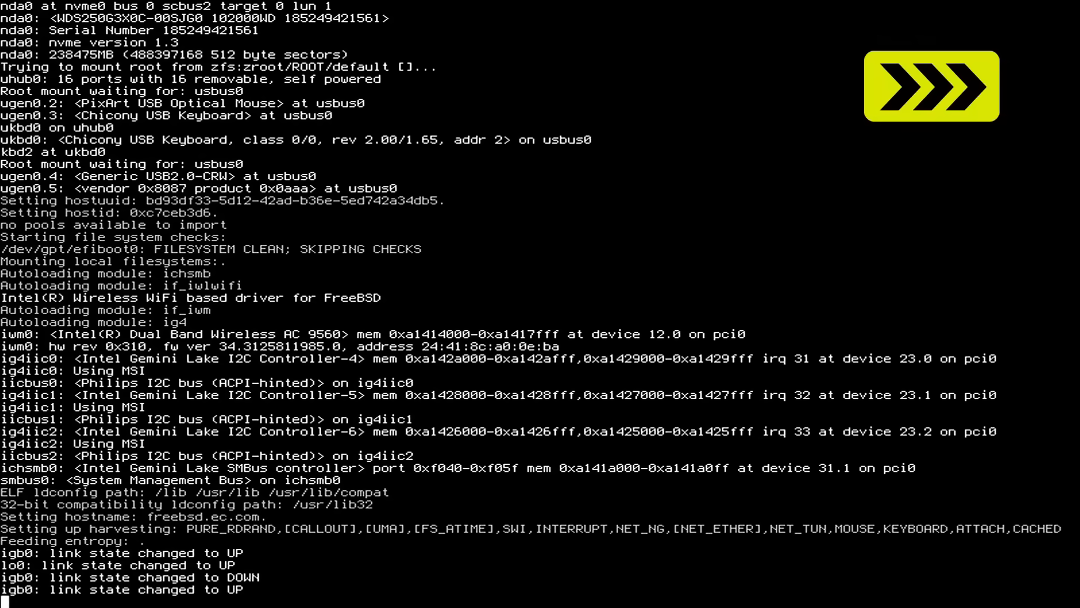
pyautogui.write('root')
pyautogui.press('Return')
pyautogui.press('Return')
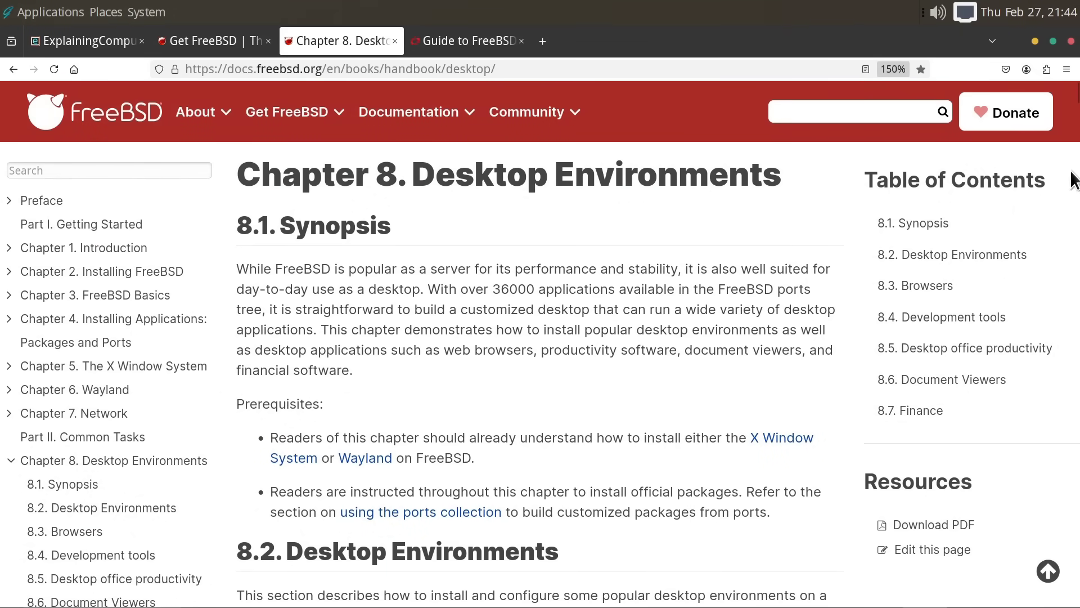
# - Scroll to the Handbook's Table 1 of desktop environments, then switch to the Desktop Distributions guide
pyautogui.scroll(-1, 1077, 96)
pyautogui.moveTo(1077, 97); pyautogui.dragTo(1077, 110)
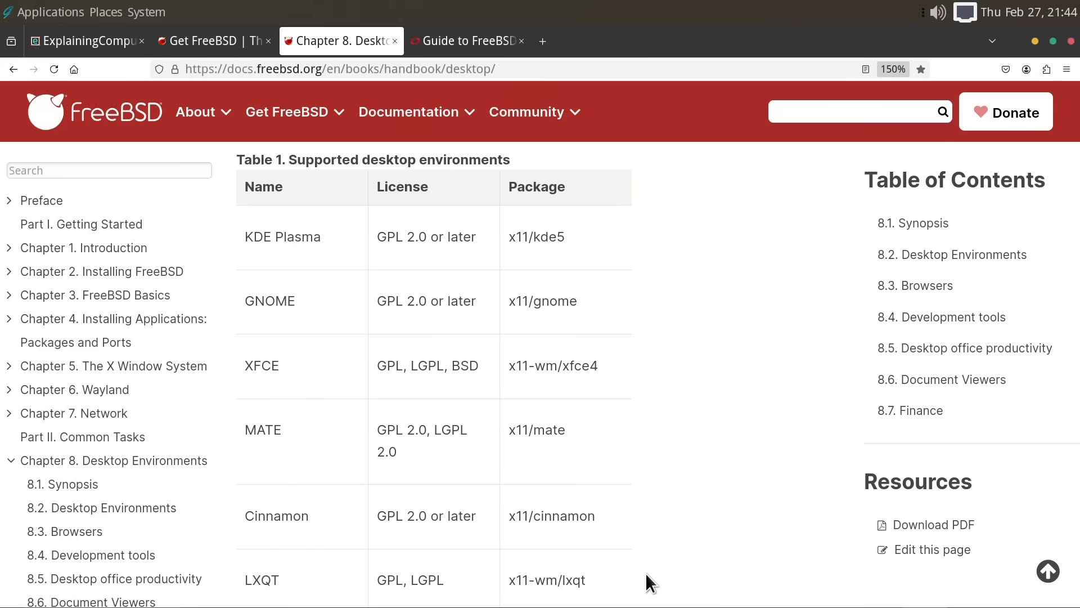
pyautogui.click(451, 40)
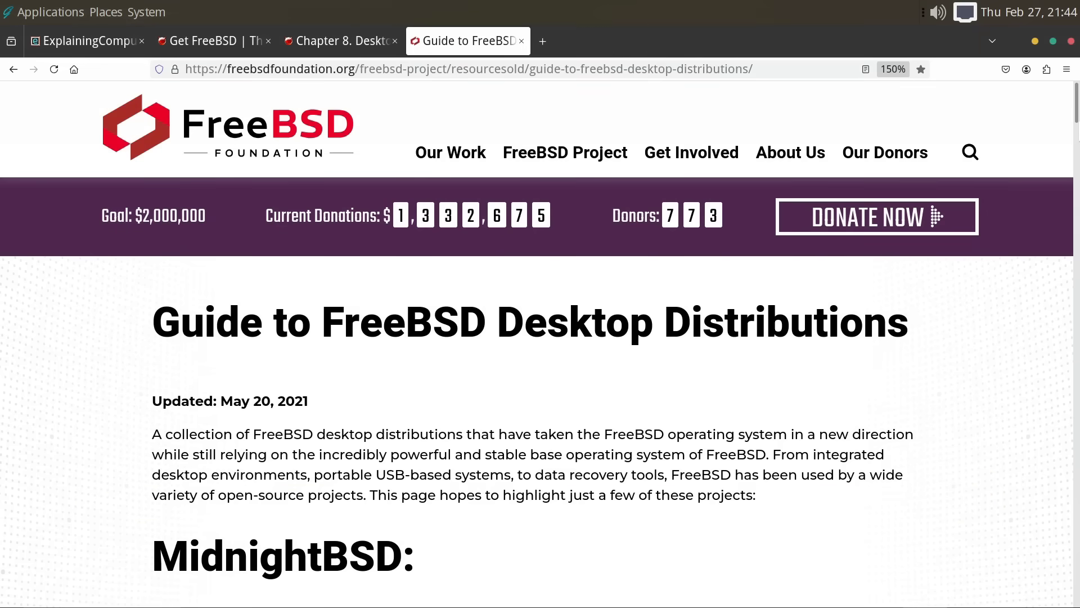
# - Scroll the Foundation guide past MidnightBSD and GhostBSD down to the helloSystem entry
pyautogui.scroll(-5, 537, 400)
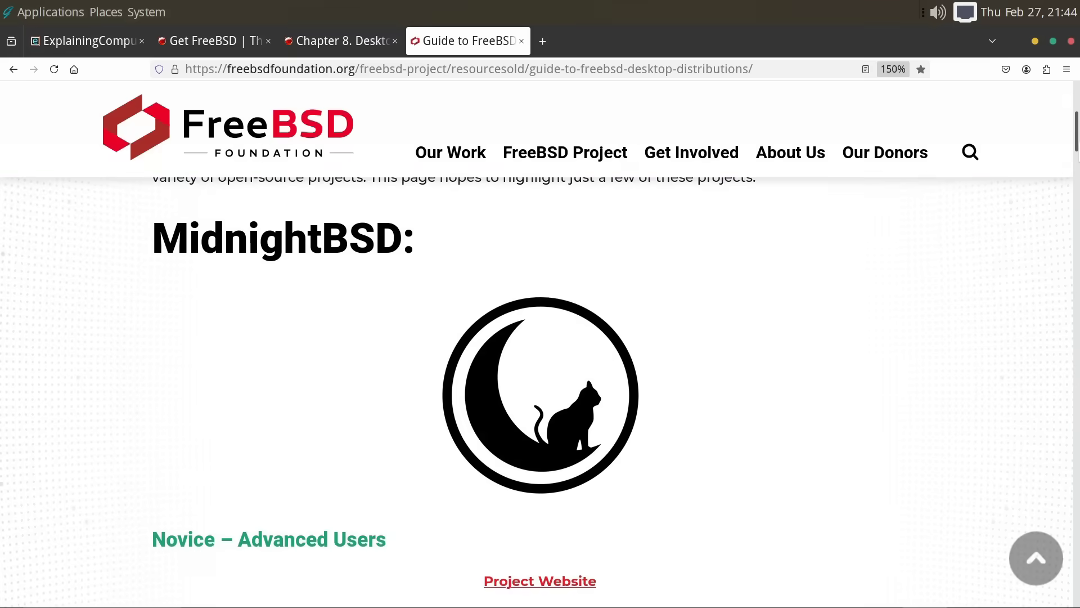
pyautogui.scroll(-18, 537, 399)
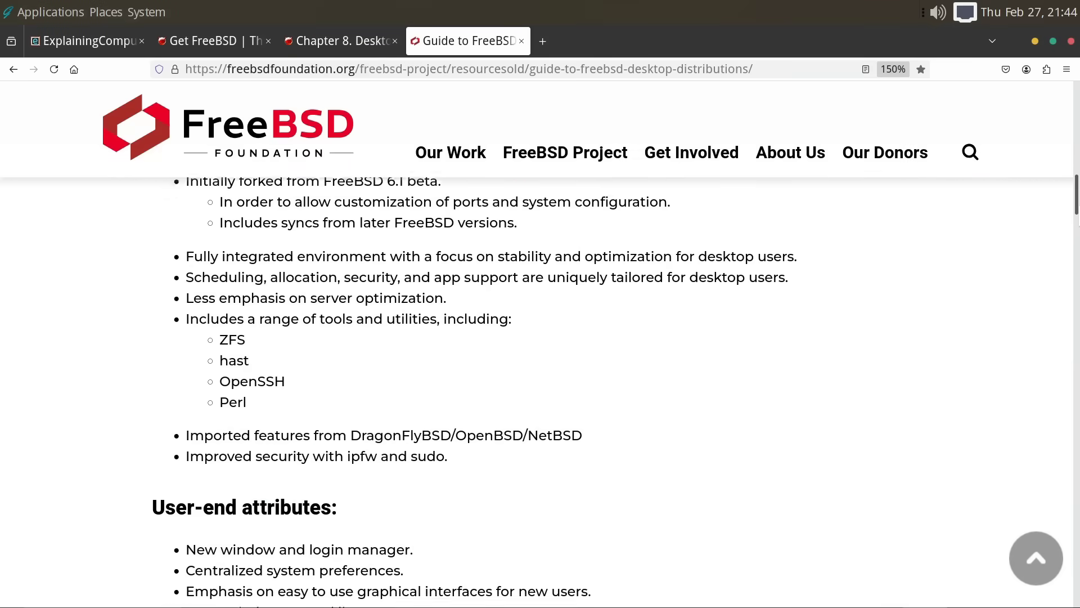
pyautogui.scroll(-9, 1078, 289)
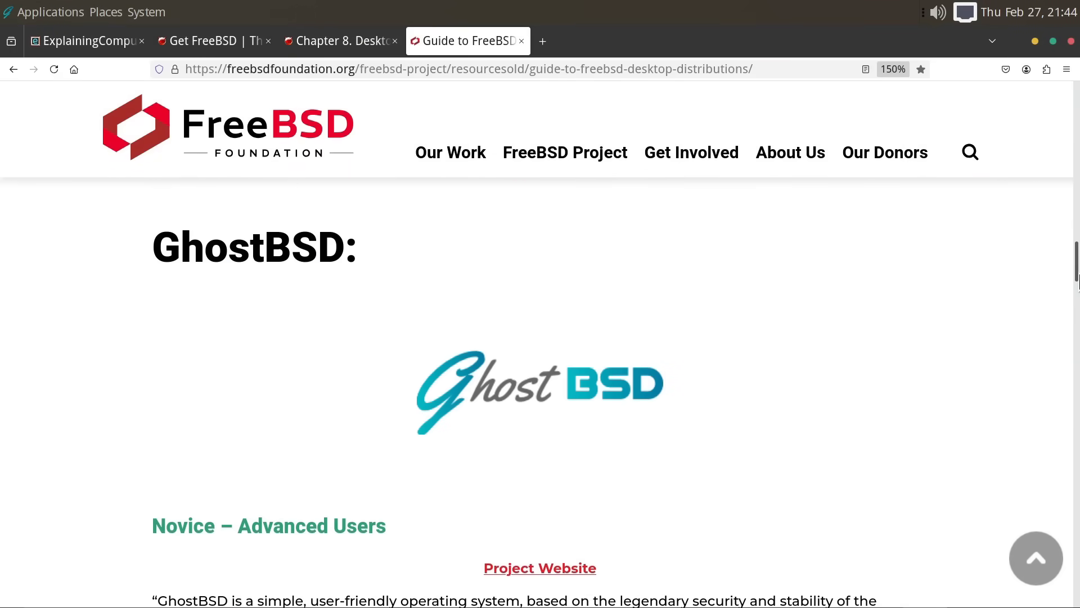
pyautogui.moveTo(1078, 290); pyautogui.dragTo(1078, 525)
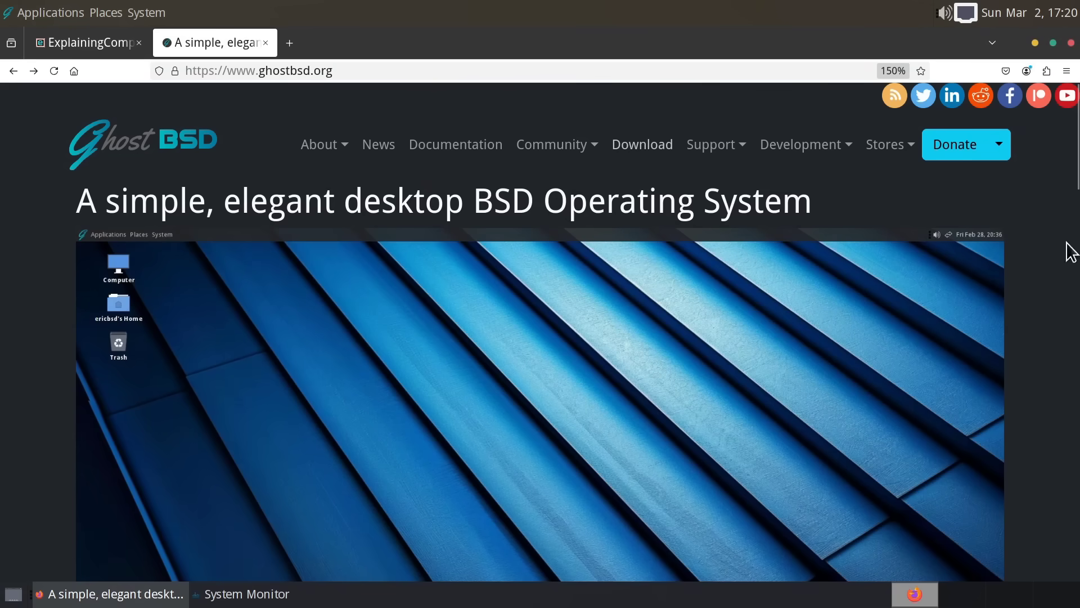
# - Scroll down and back up through the GhostBSD homepage
pyautogui.scroll(-4, 1071, 242)
pyautogui.scroll(-5, 1075, 234)
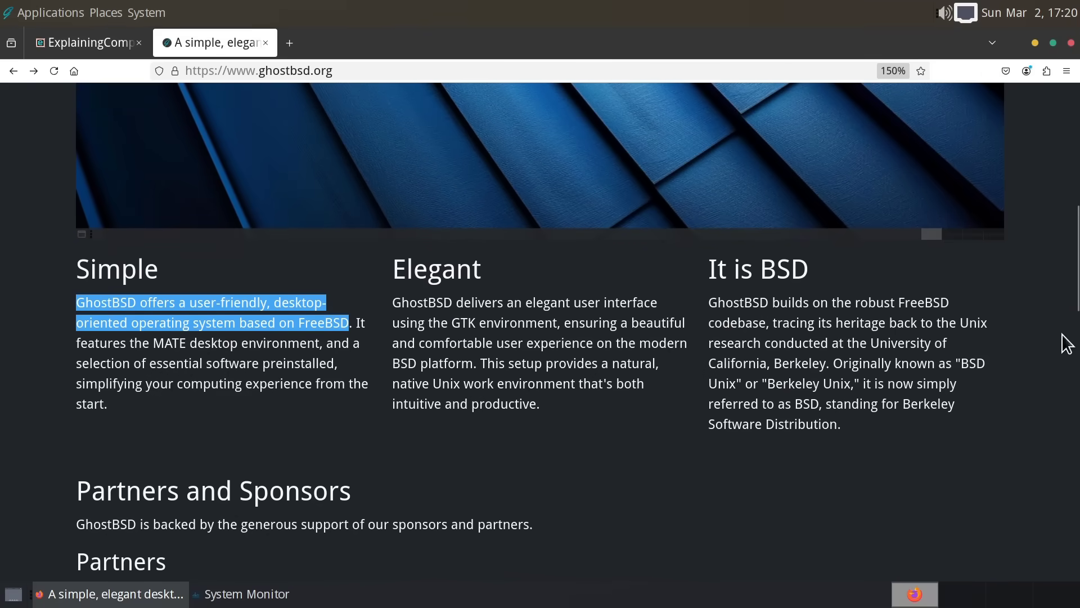
pyautogui.scroll(5, 1074, 230)
pyautogui.scroll(4, 1077, 232)
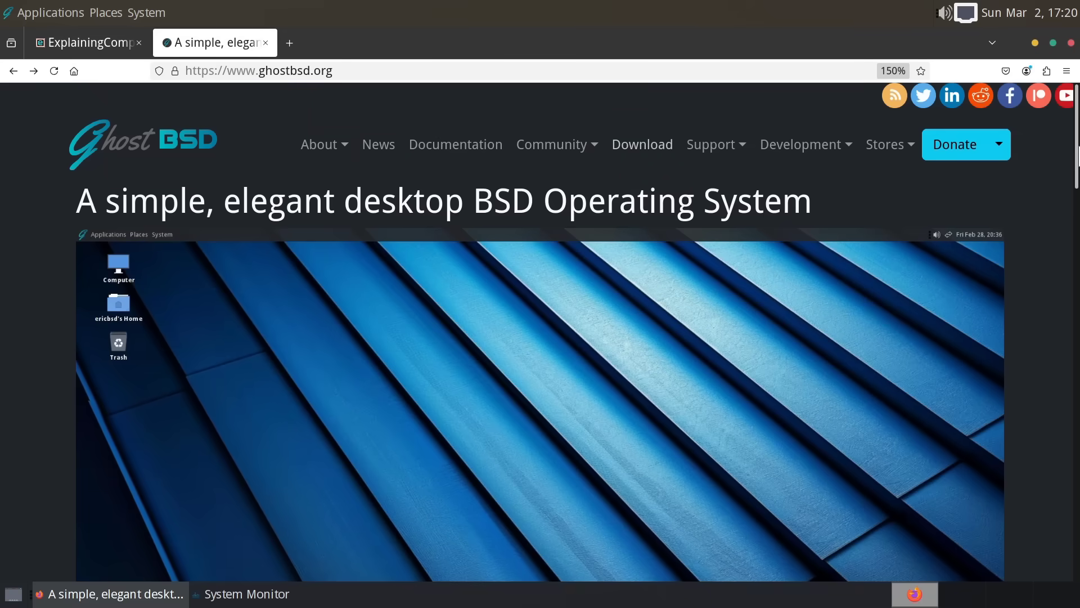
# - Check System Monitor showing GhostBSD Release 24.10.1, close it, and restore Firefox
pyautogui.click(1034, 43)
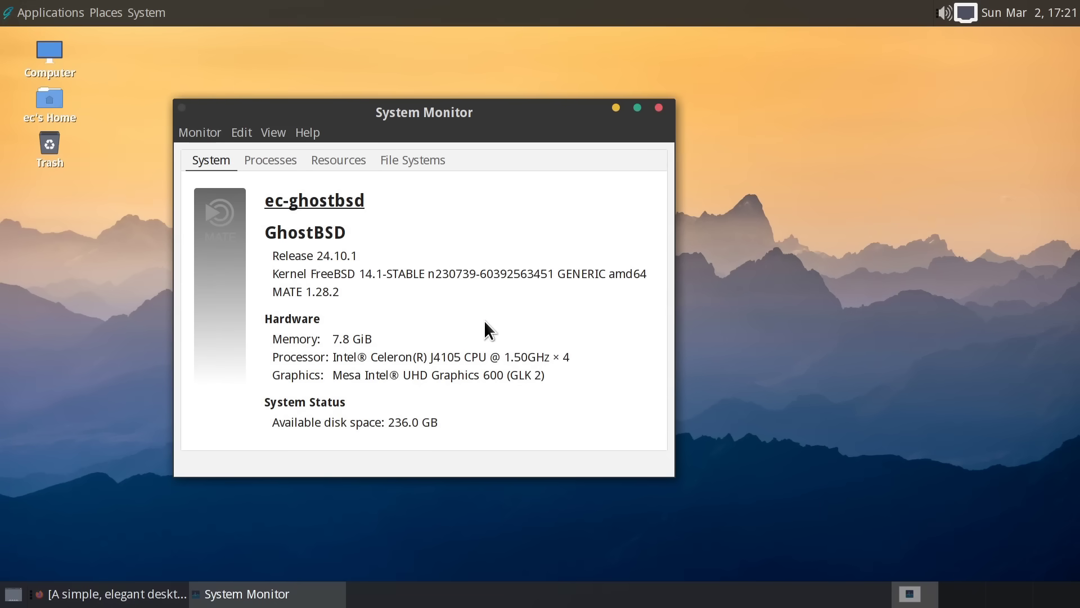
pyautogui.click(659, 108)
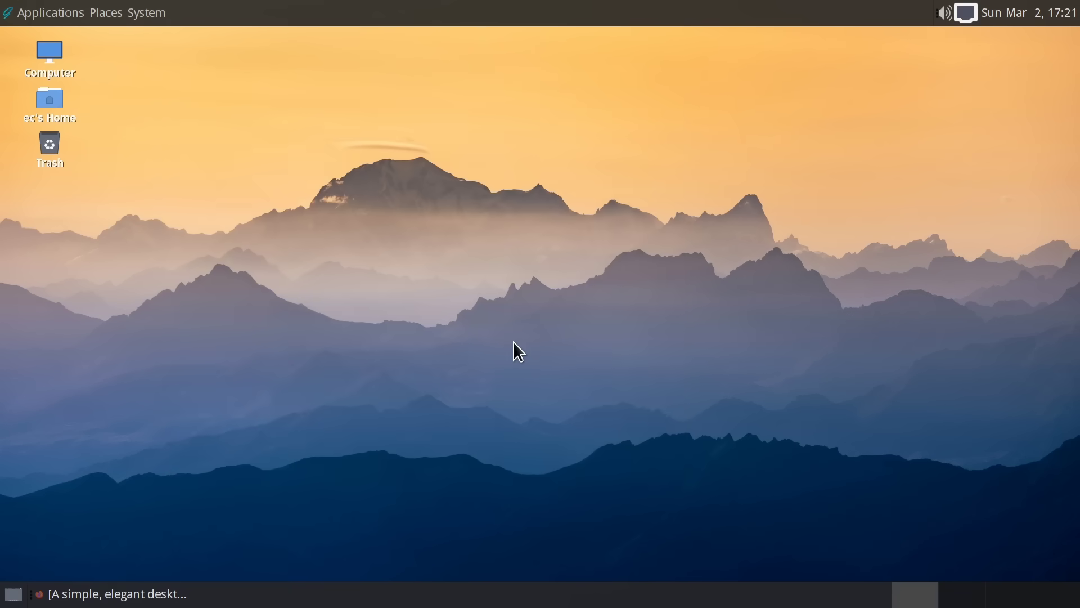
pyautogui.click(116, 594)
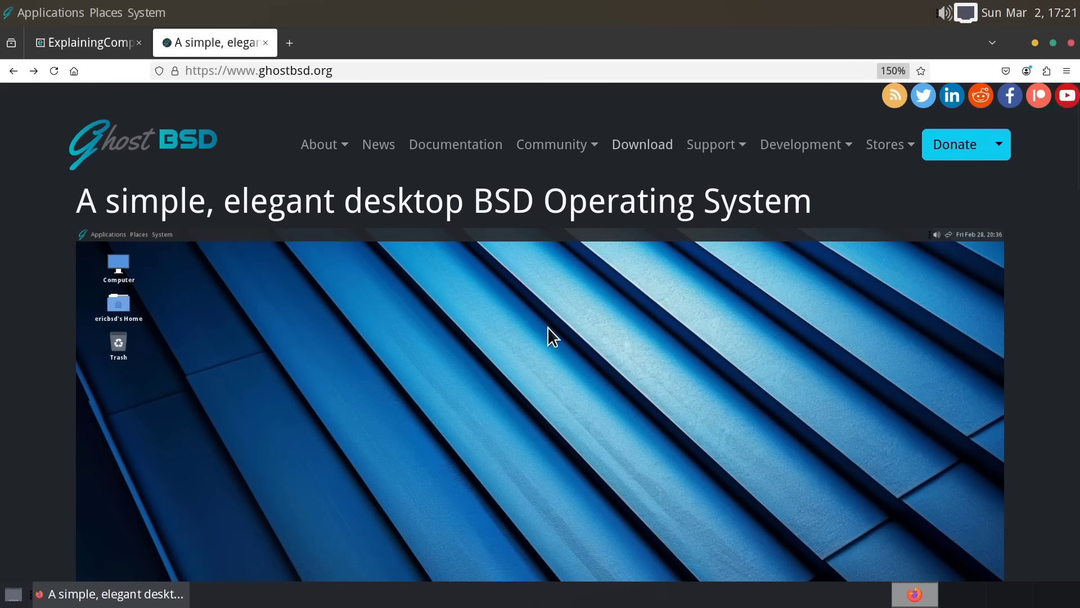
# - Open GhostBSD's Download page and scroll past the 25.01-R14.2p1 image to Community Images
pyautogui.click(631, 148)
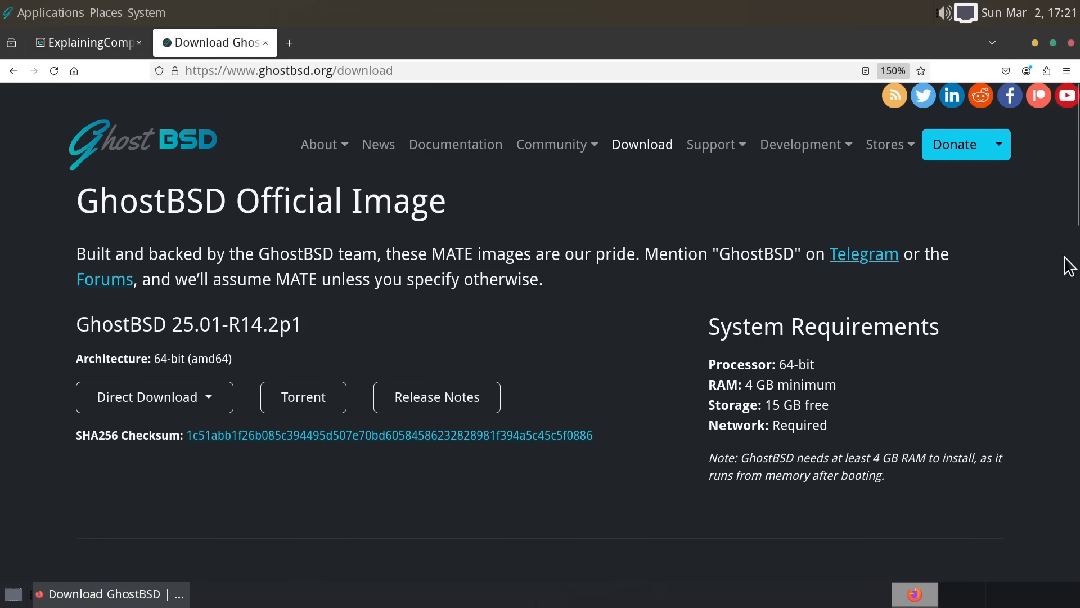
pyautogui.scroll(-5, 1071, 319)
pyautogui.moveTo(1071, 320); pyautogui.dragTo(1076, 197)
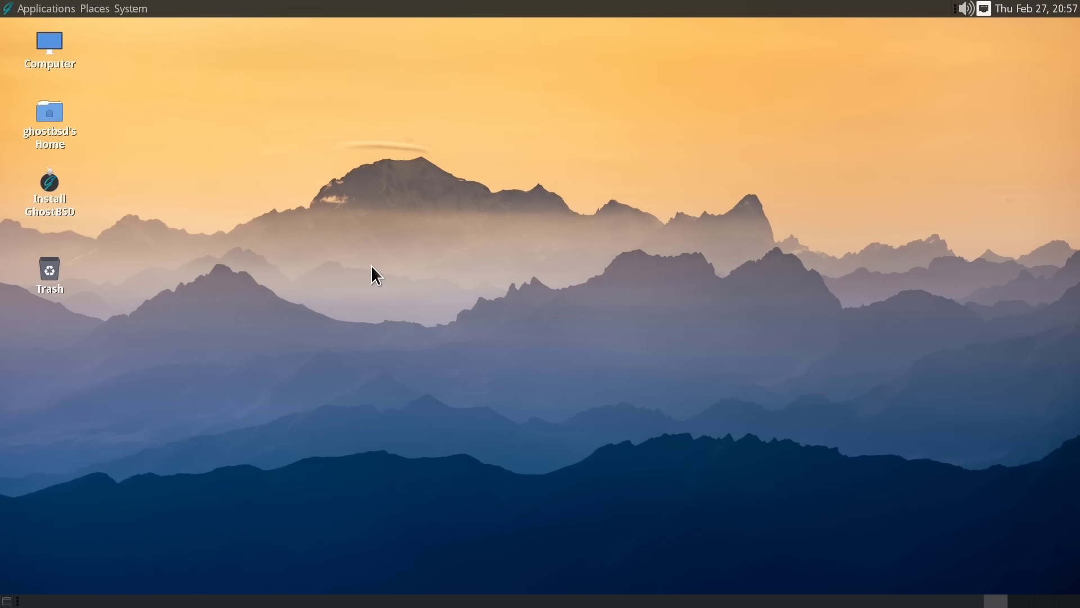
# - Launch the GhostBSD installer, keep English, choose the English (UK) keyboard and Europe/London time zone
pyautogui.doubleClick(51, 181)
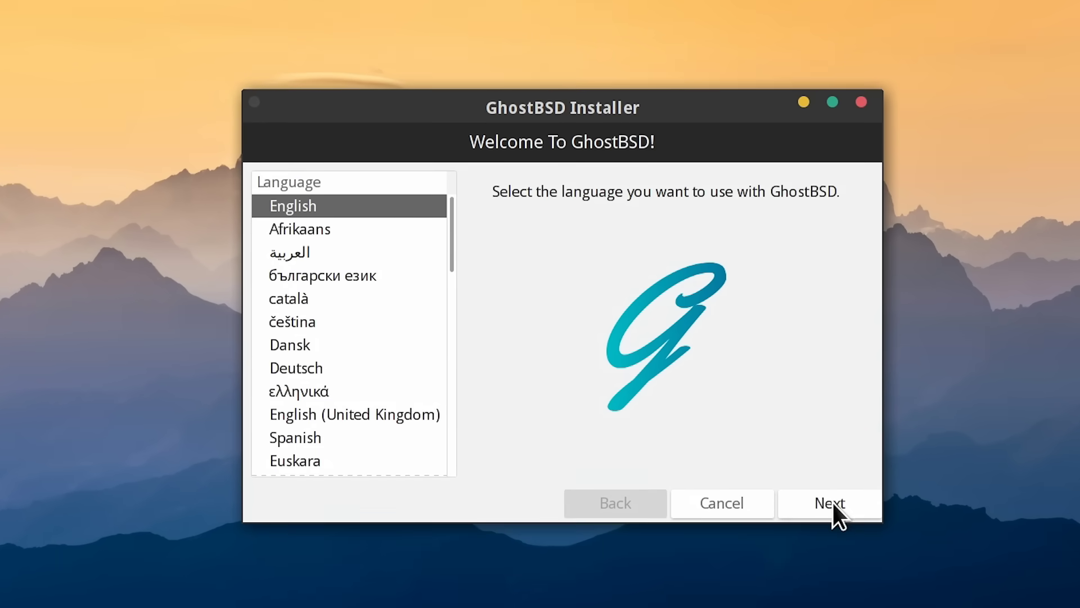
pyautogui.click(806, 493)
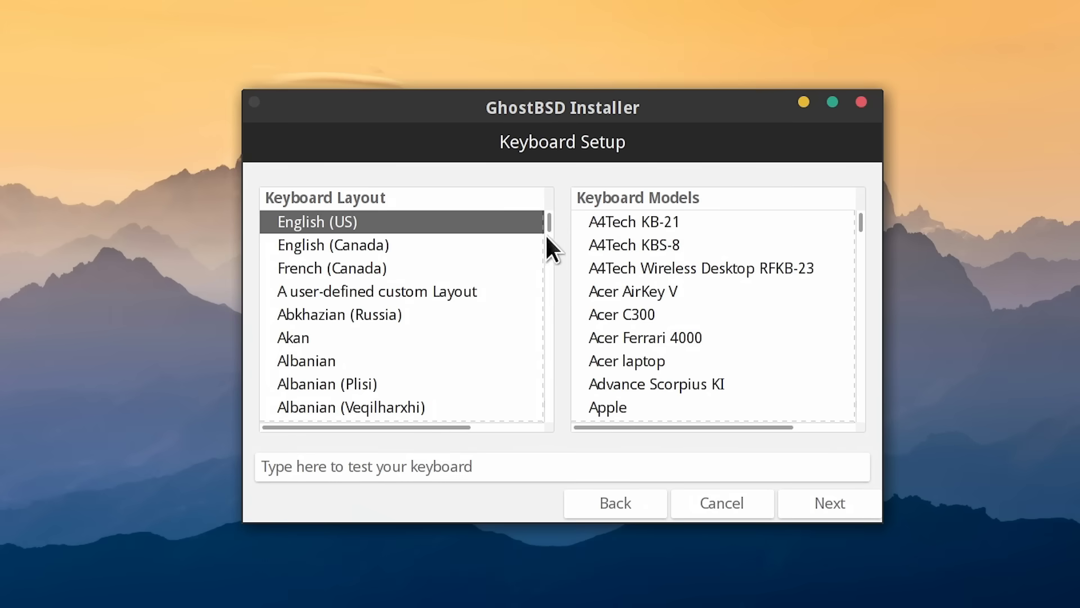
pyautogui.scroll(-20, 547, 231)
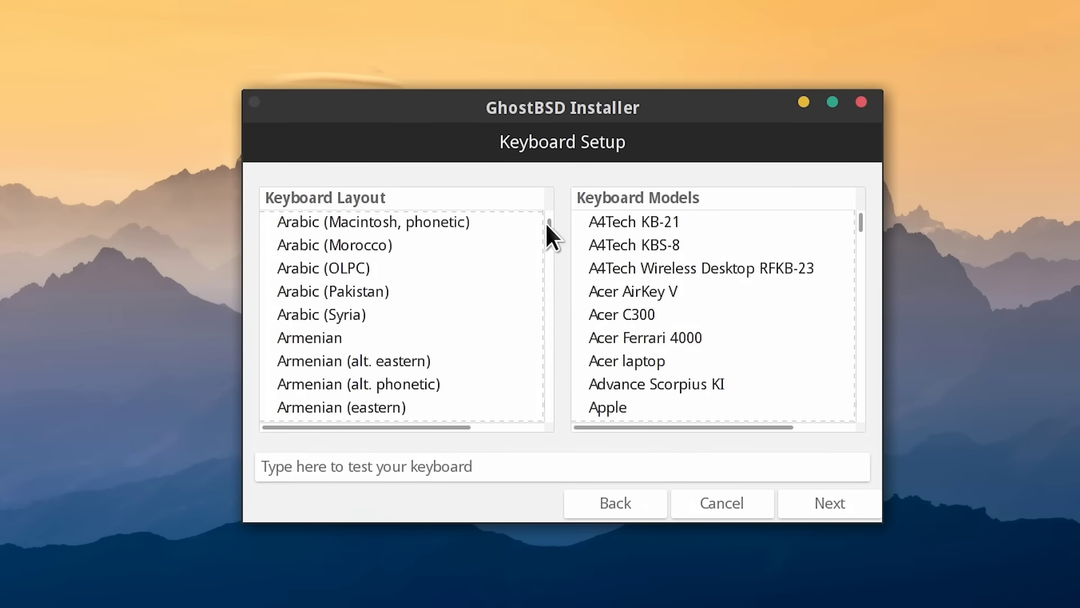
pyautogui.click(401, 253)
pyautogui.click(807, 502)
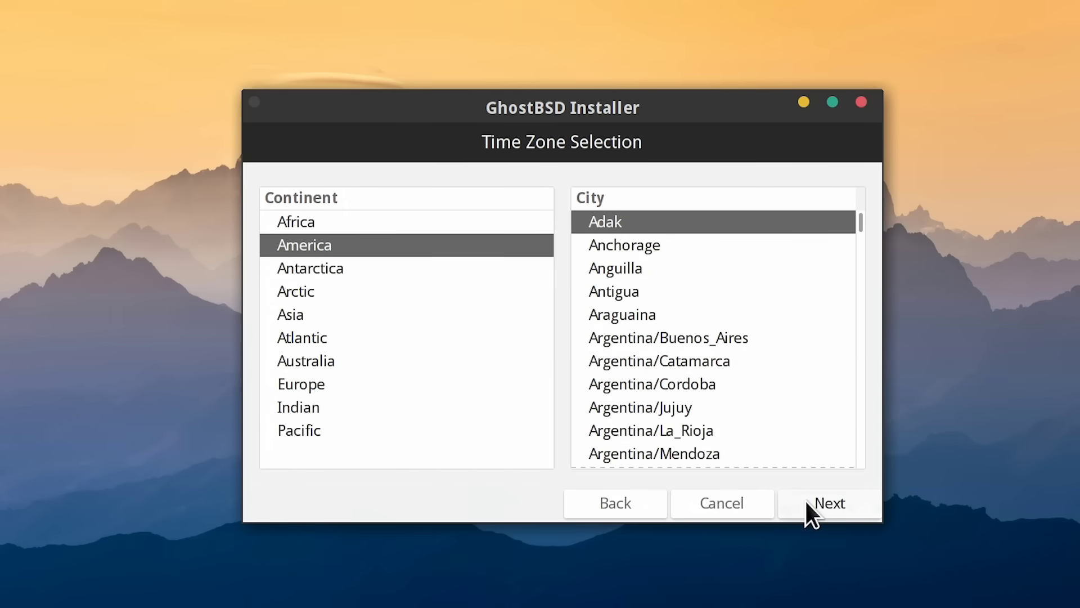
pyautogui.click(281, 385)
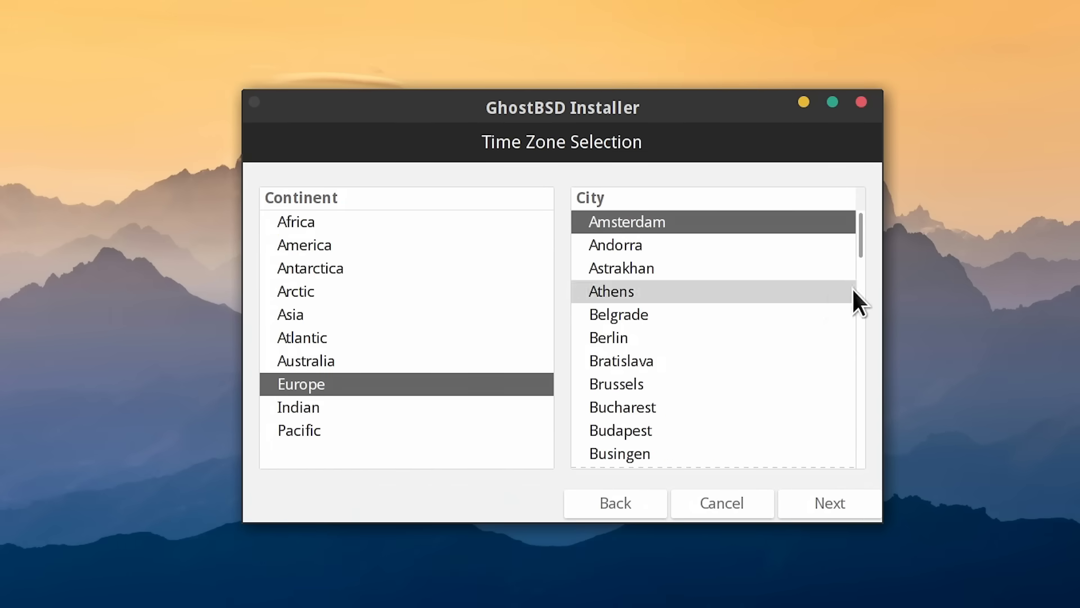
pyautogui.click(861, 305)
pyautogui.click(626, 413)
# - Enlarge the installer window, choose full-disk ZFS on nda0 with the UEFI loader only
pyautogui.moveTo(679, 104); pyautogui.dragTo(557, 24)
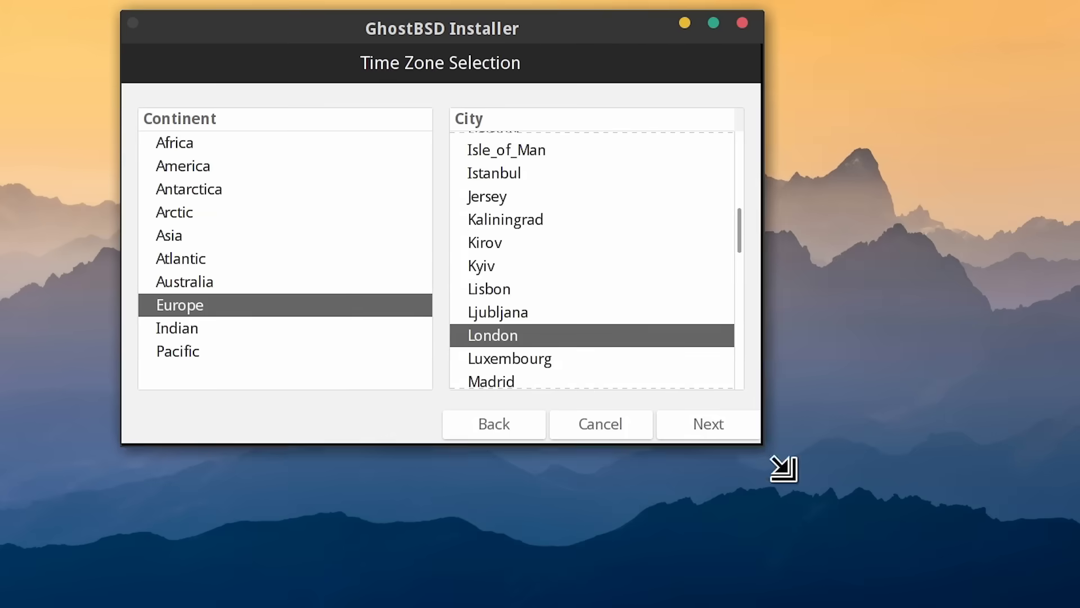
pyautogui.moveTo(772, 454); pyautogui.dragTo(971, 597)
pyautogui.click(894, 565)
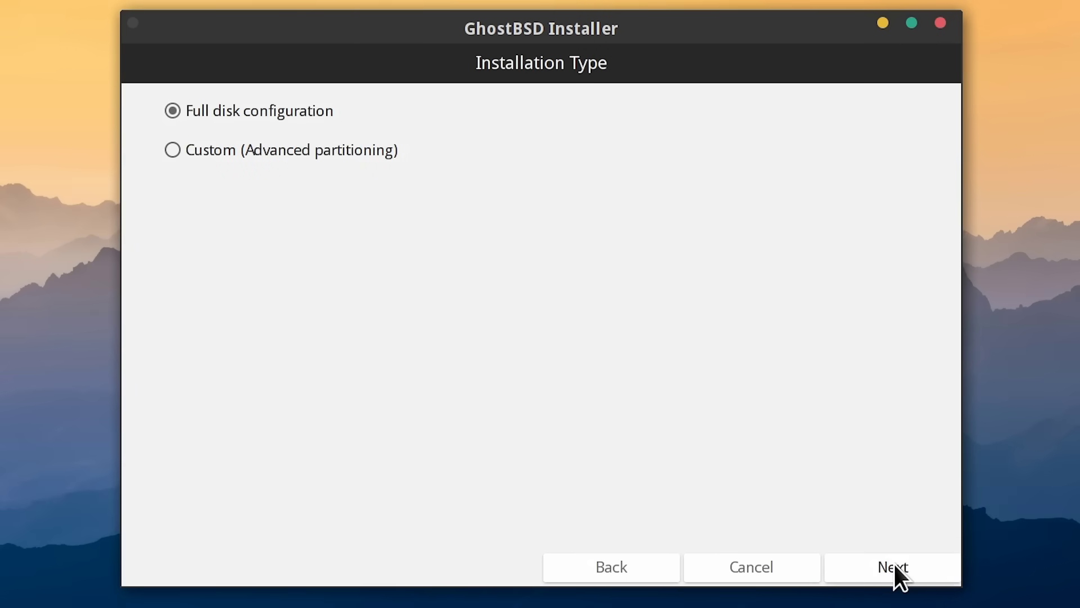
pyautogui.click(893, 566)
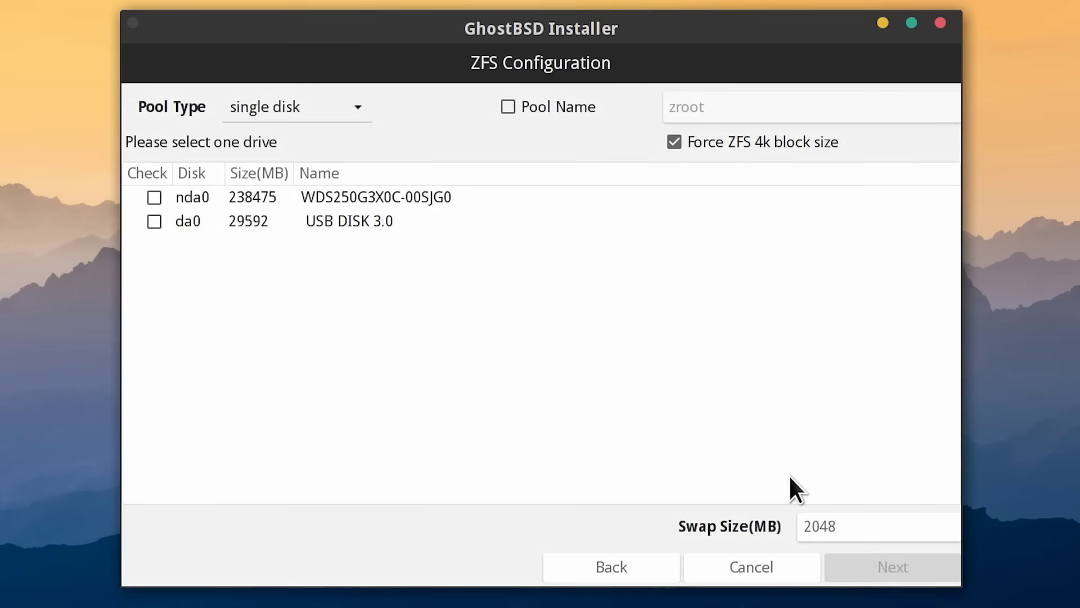
pyautogui.click(153, 197)
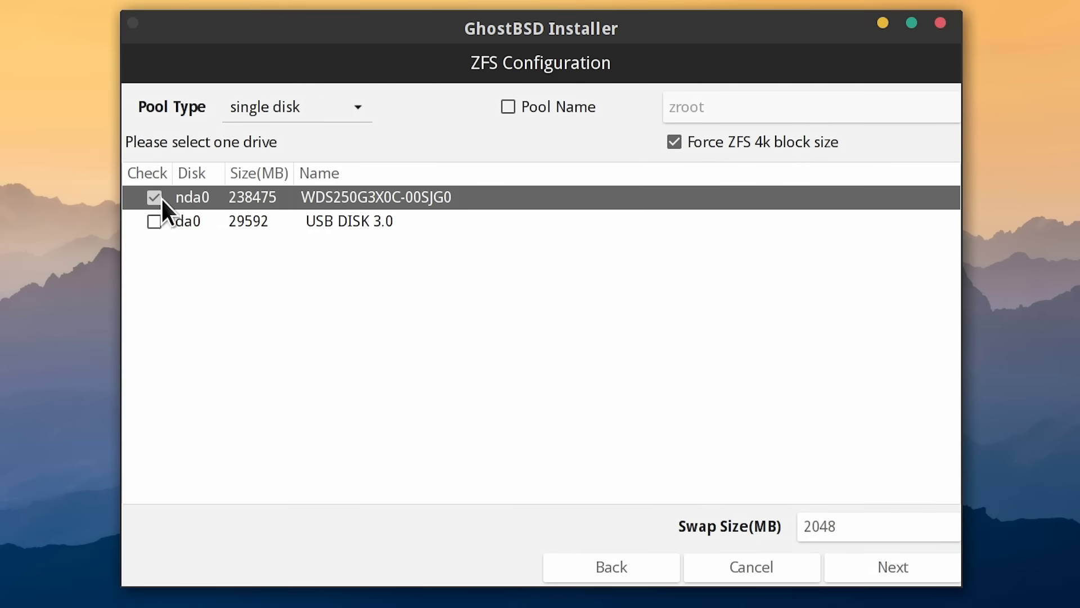
pyautogui.click(871, 560)
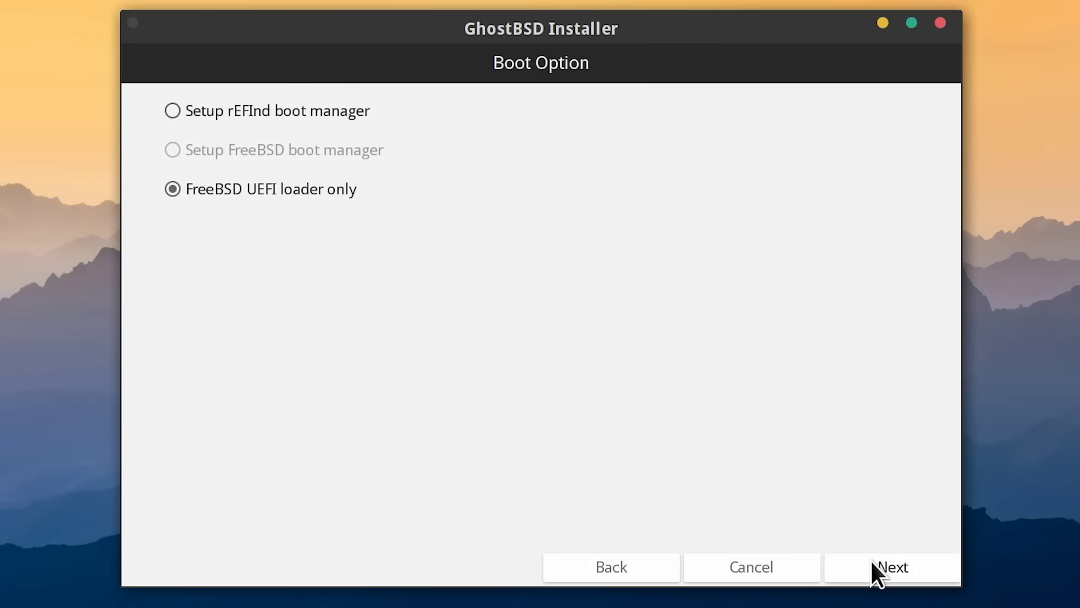
pyautogui.click(871, 560)
# - Enter real name EC, a user name and password for the admin account, then start installing
pyautogui.click(521, 169)
pyautogui.write('EC')
pyautogui.press('Tab')
pyautogui.press('Tab')
pyautogui.write('•••••••••••••')
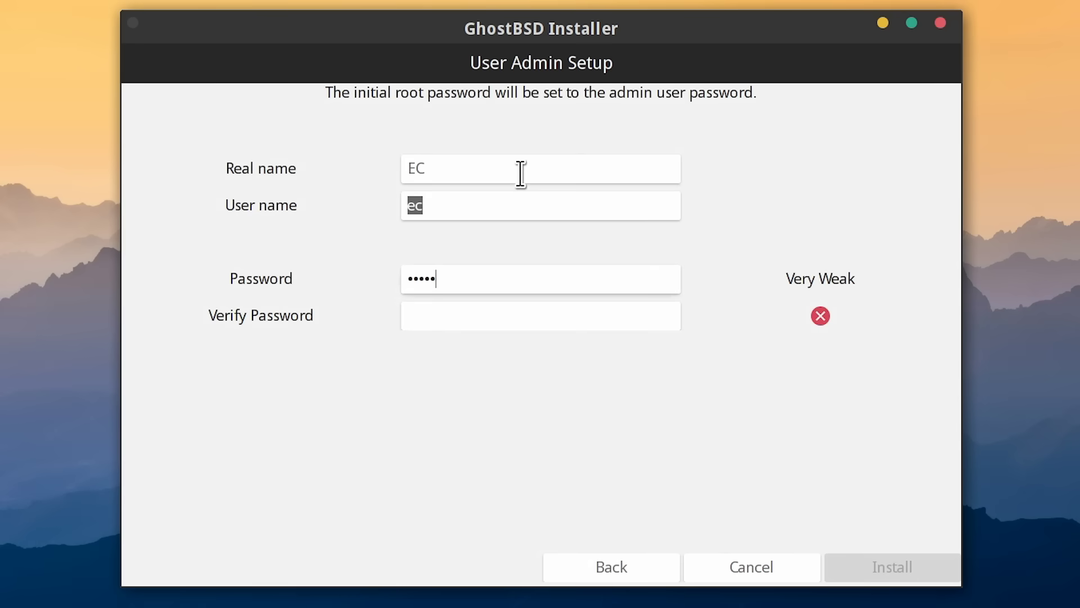
pyautogui.press('Tab')
pyautogui.write('•••••••••••••')
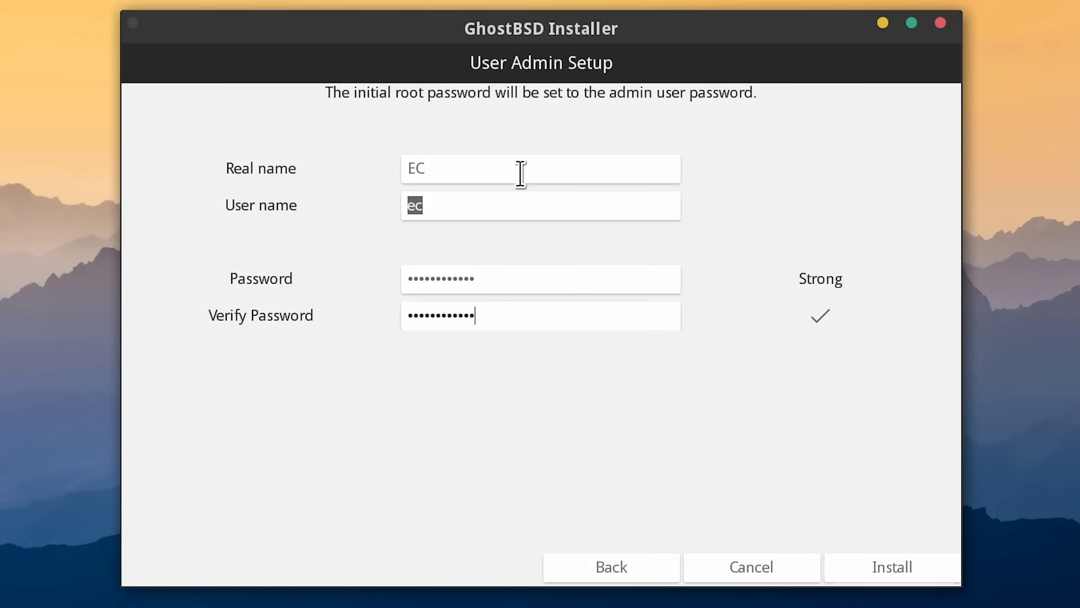
pyautogui.click(875, 565)
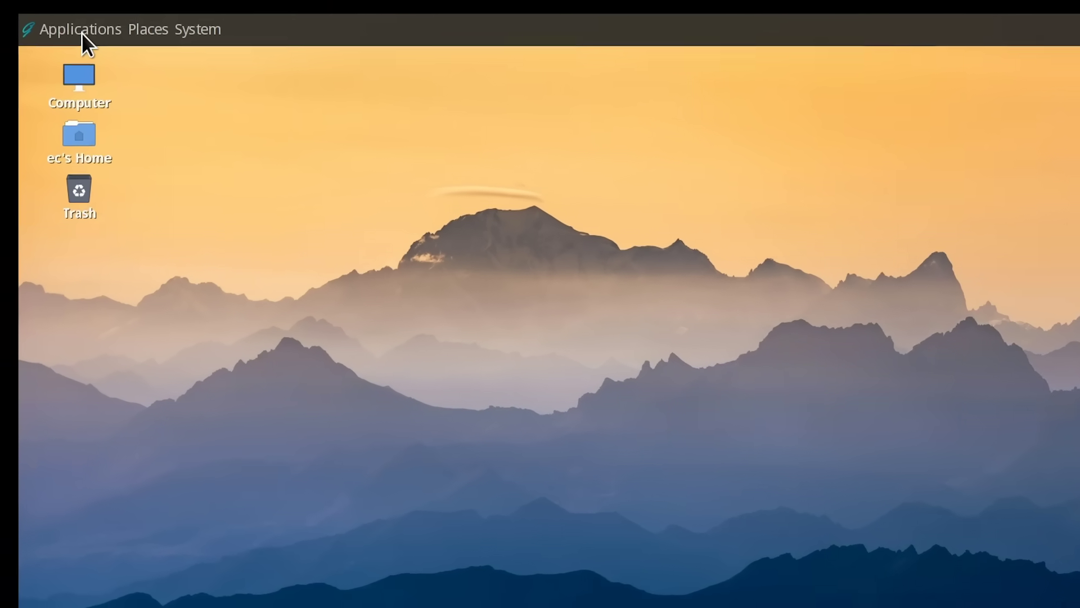
# - Browse the Graphics, Internet, Office, Sound & Video and System Tools application submenus
pyautogui.click(83, 31)
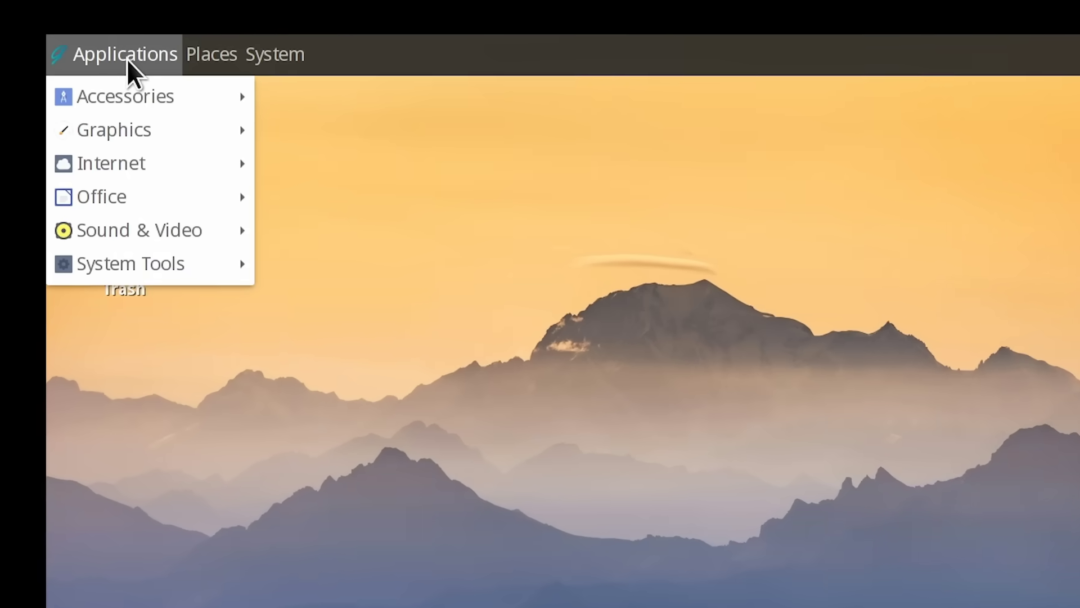
pyautogui.moveTo(152, 95)
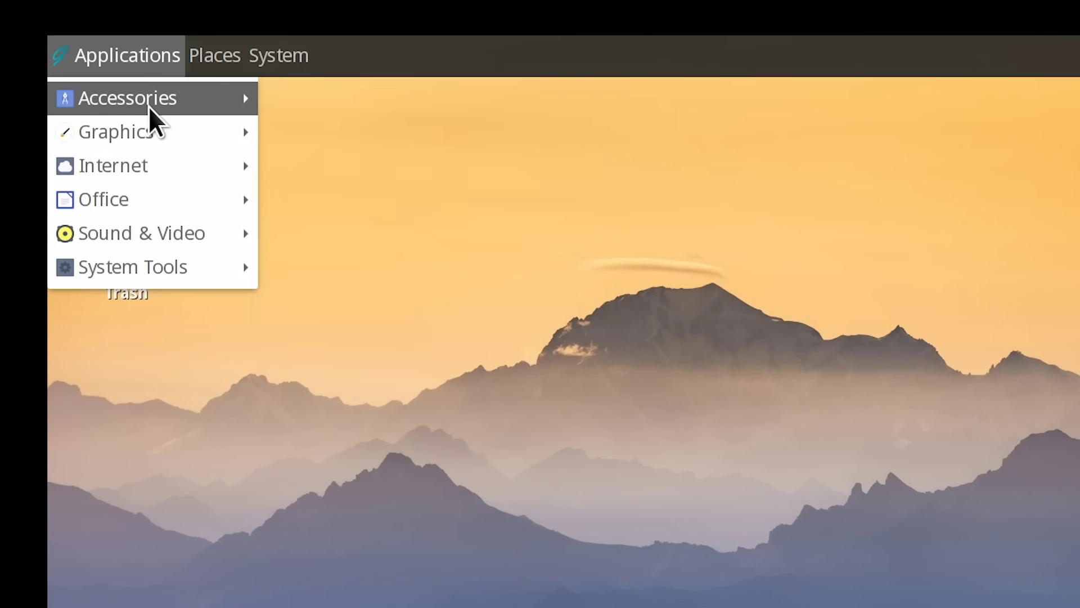
pyautogui.moveTo(151, 133)
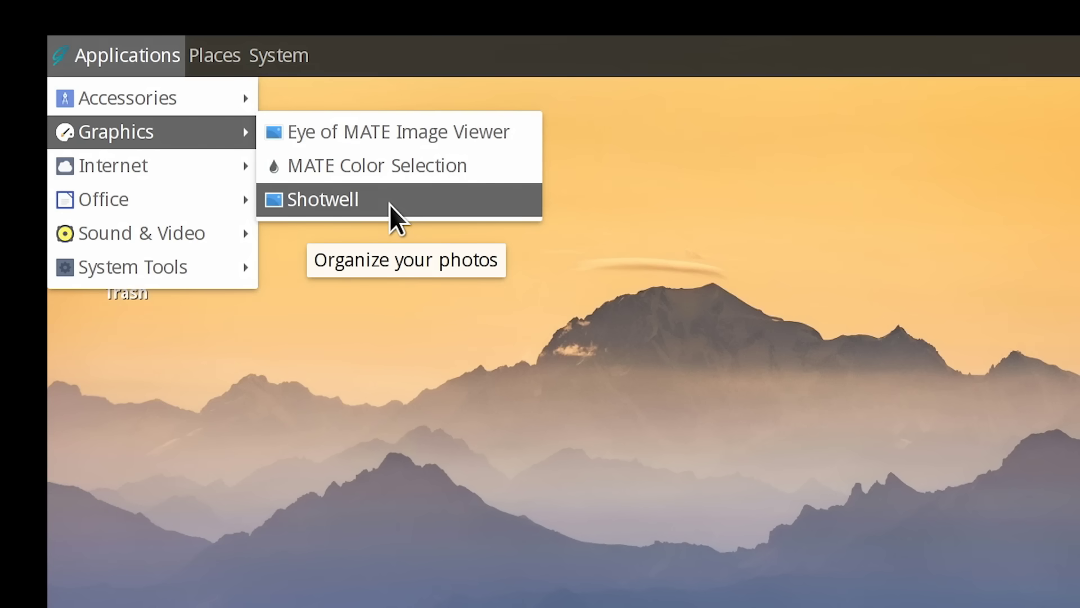
pyautogui.moveTo(190, 176)
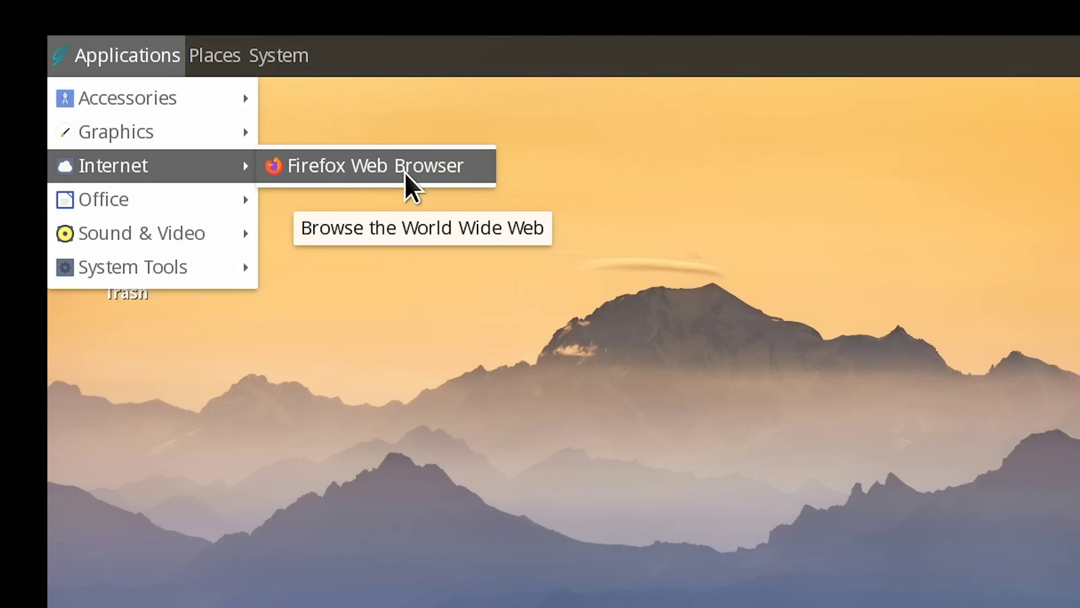
pyautogui.moveTo(205, 204)
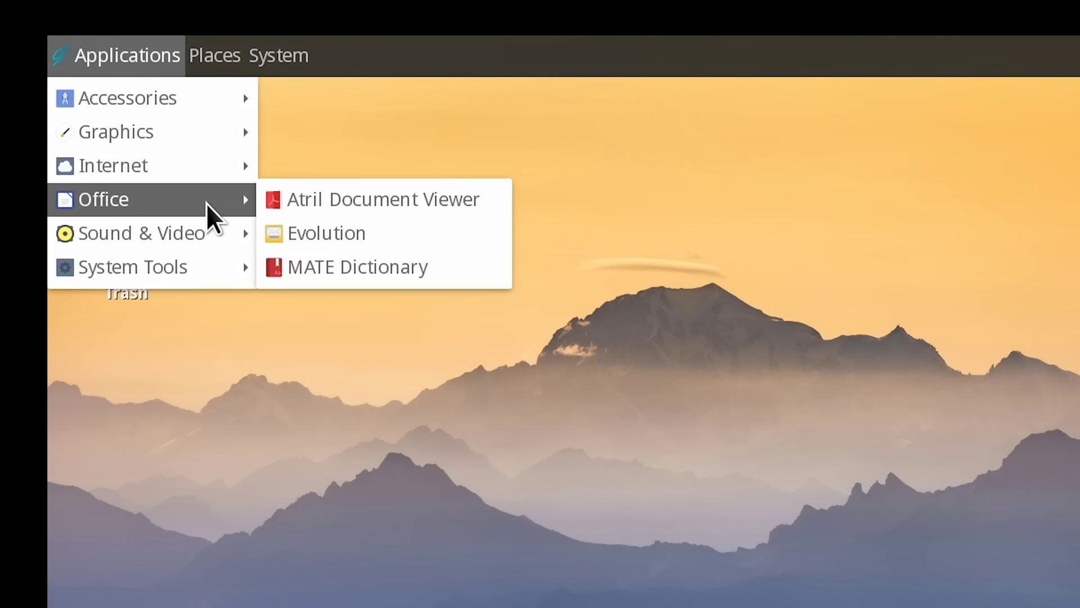
pyautogui.moveTo(208, 231)
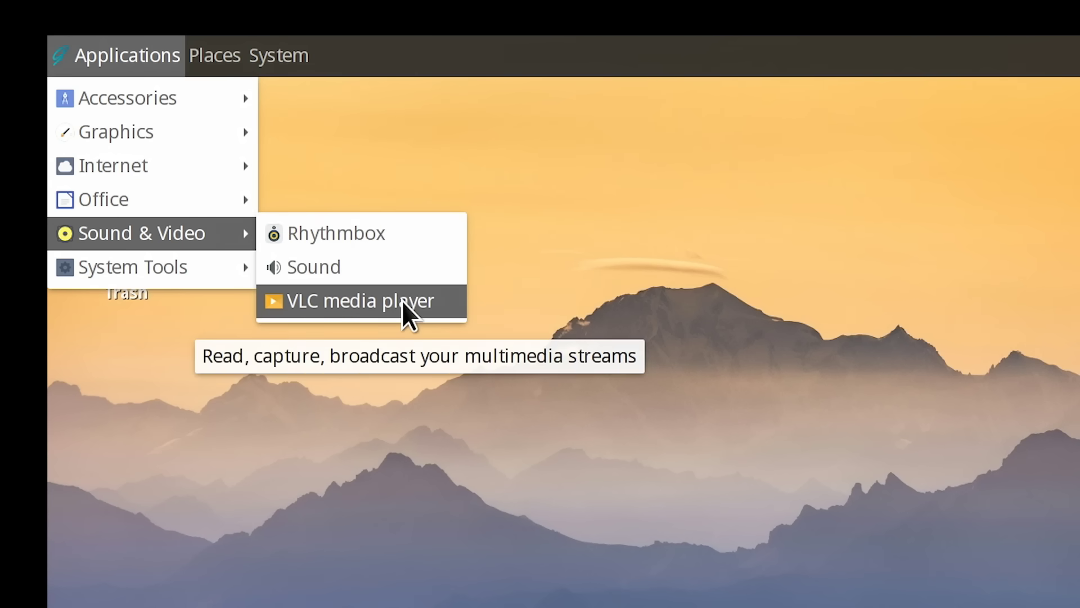
pyautogui.moveTo(175, 266)
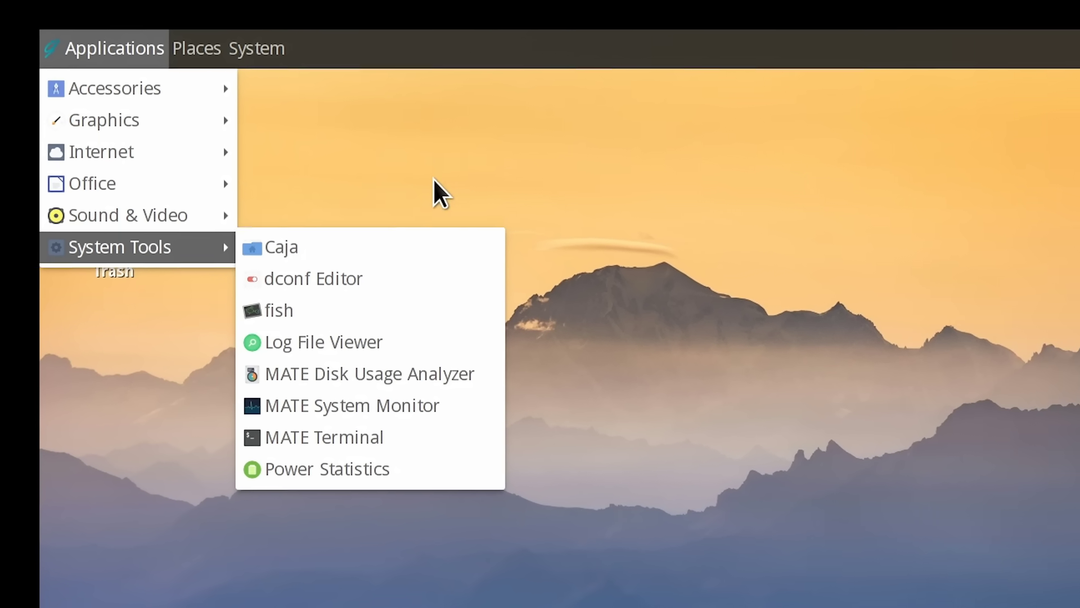
pyautogui.click(467, 197)
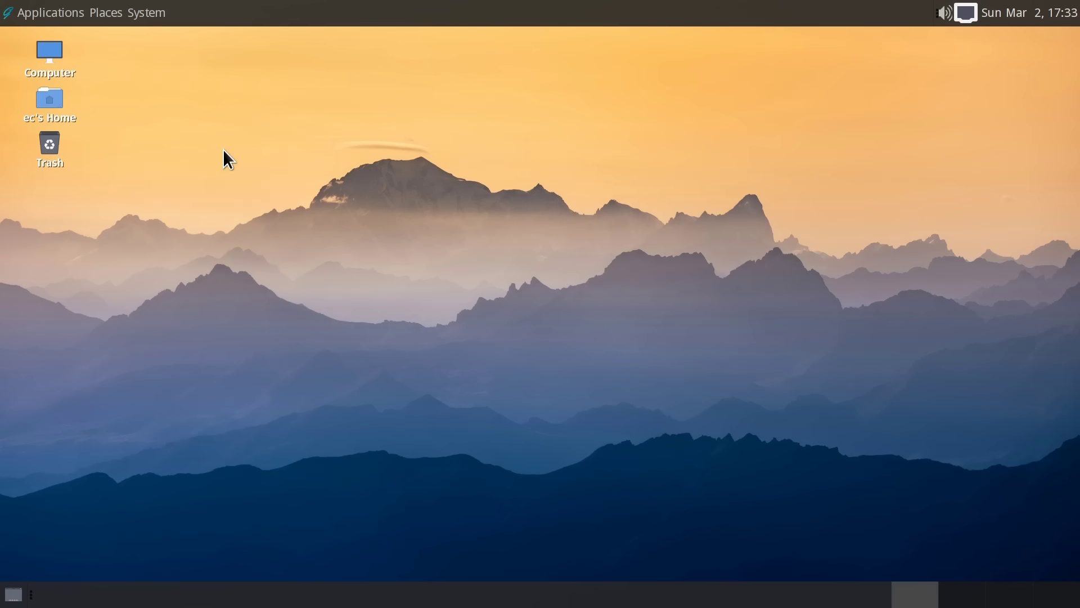
# - Launch Software Station from System > Administration with the admin password, then move and enlarge its window
pyautogui.click(153, 18)
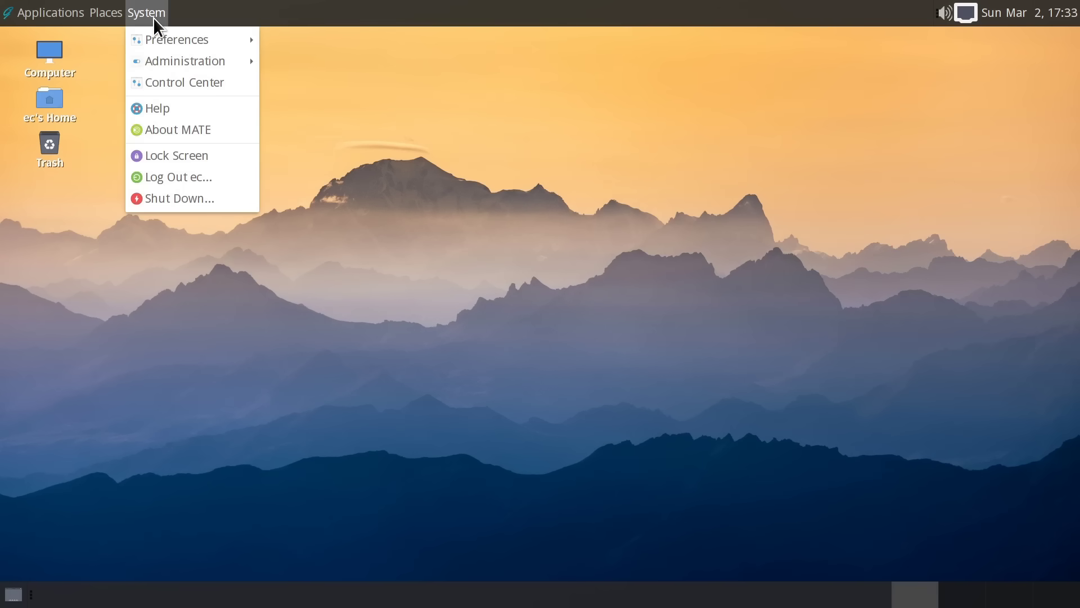
pyautogui.moveTo(177, 60)
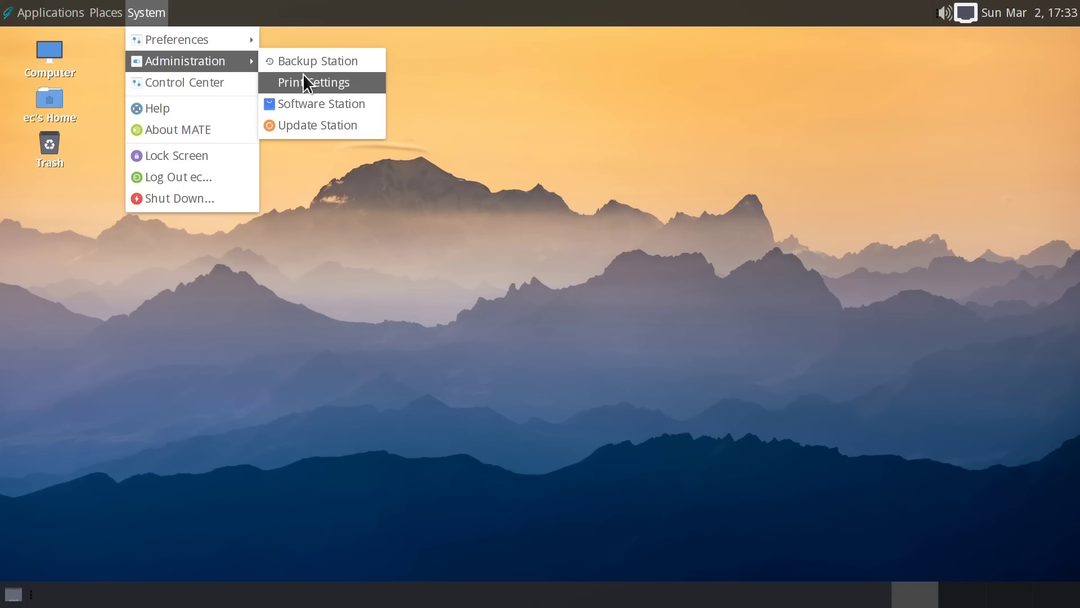
pyautogui.click(317, 104)
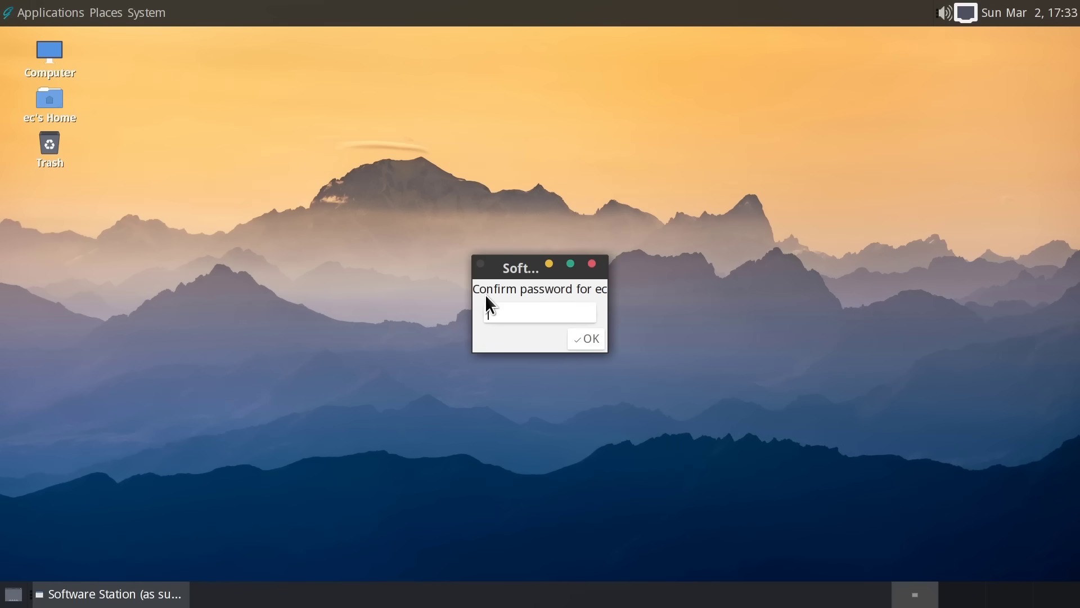
pyautogui.write('********')
pyautogui.press('Return')
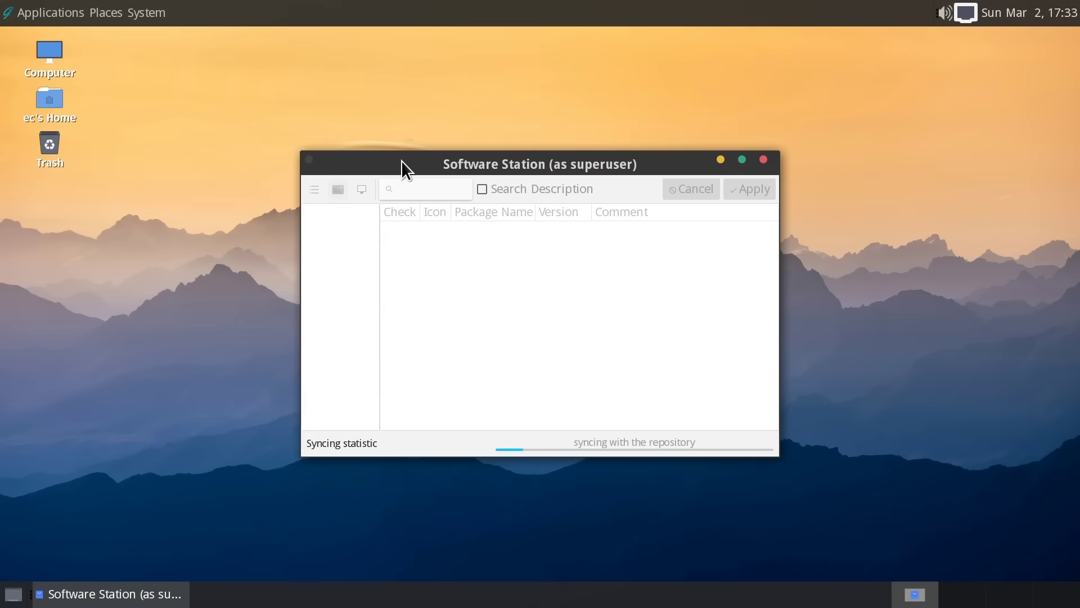
pyautogui.moveTo(401, 160); pyautogui.dragTo(261, 65)
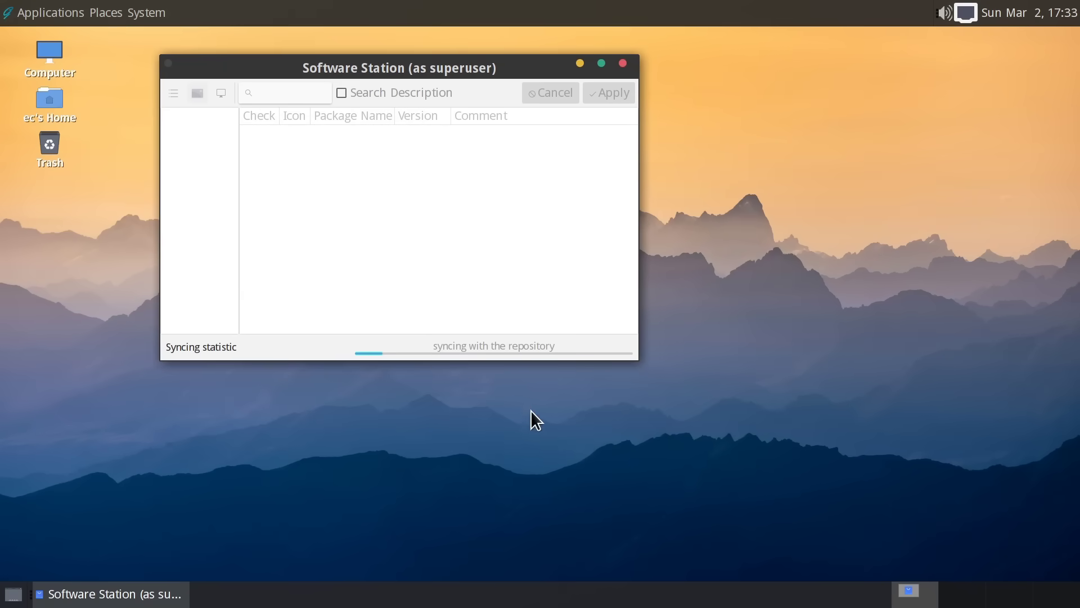
pyautogui.moveTo(637, 359); pyautogui.dragTo(881, 489)
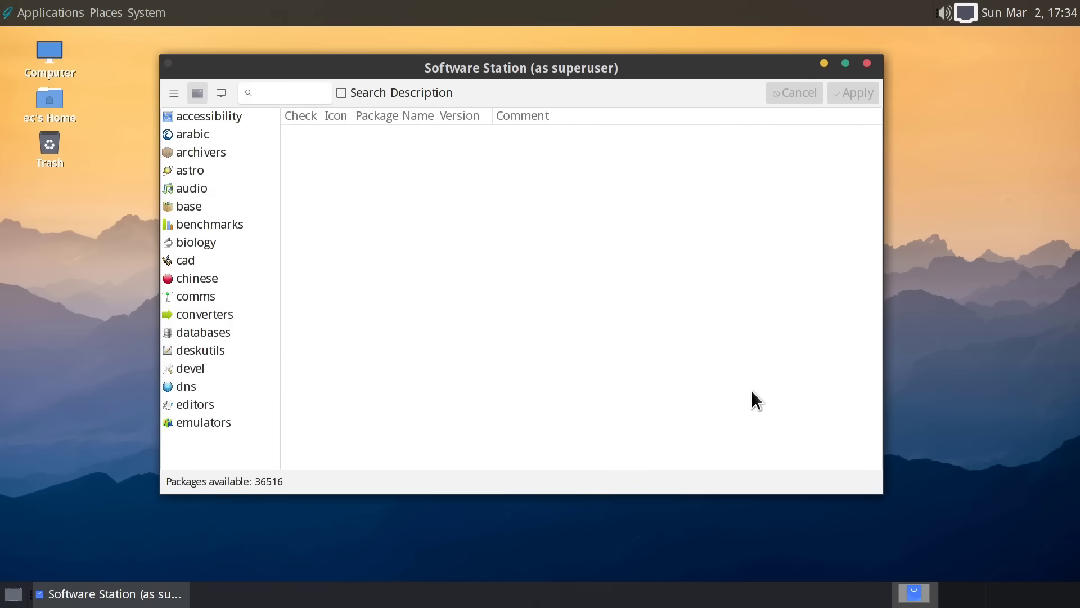
# - Browse the Accessibility, Archivers and Audio package categories, then dismiss the applications menu
pyautogui.click(205, 116)
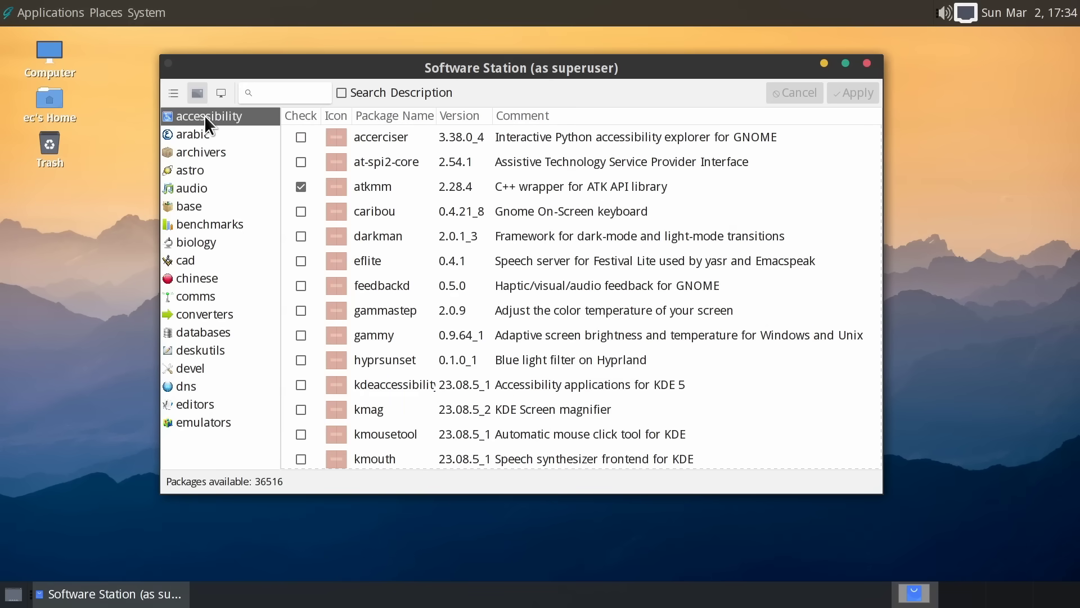
pyautogui.click(203, 150)
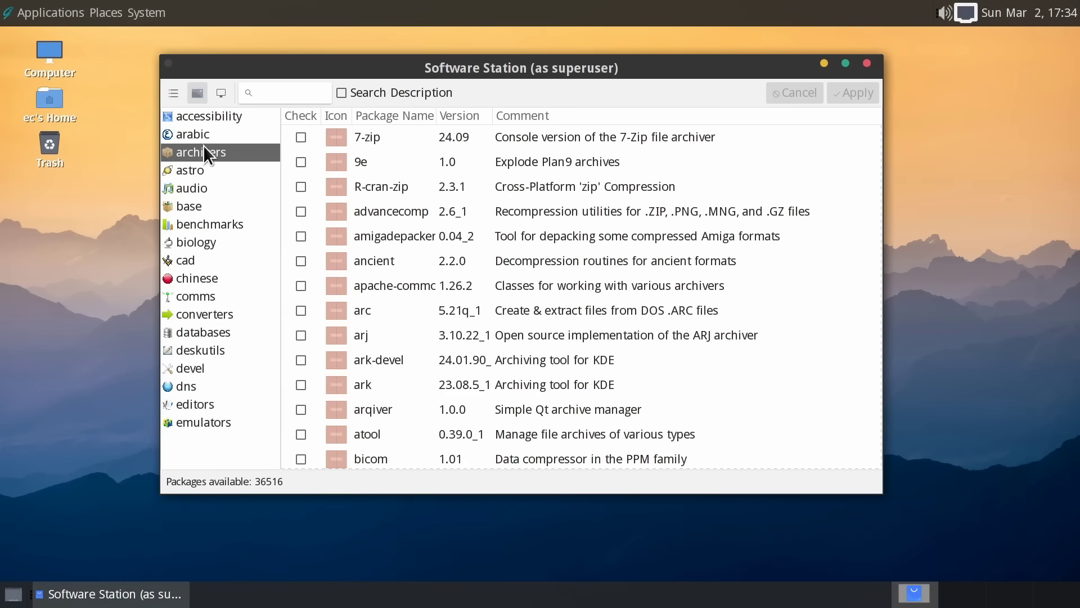
pyautogui.click(198, 194)
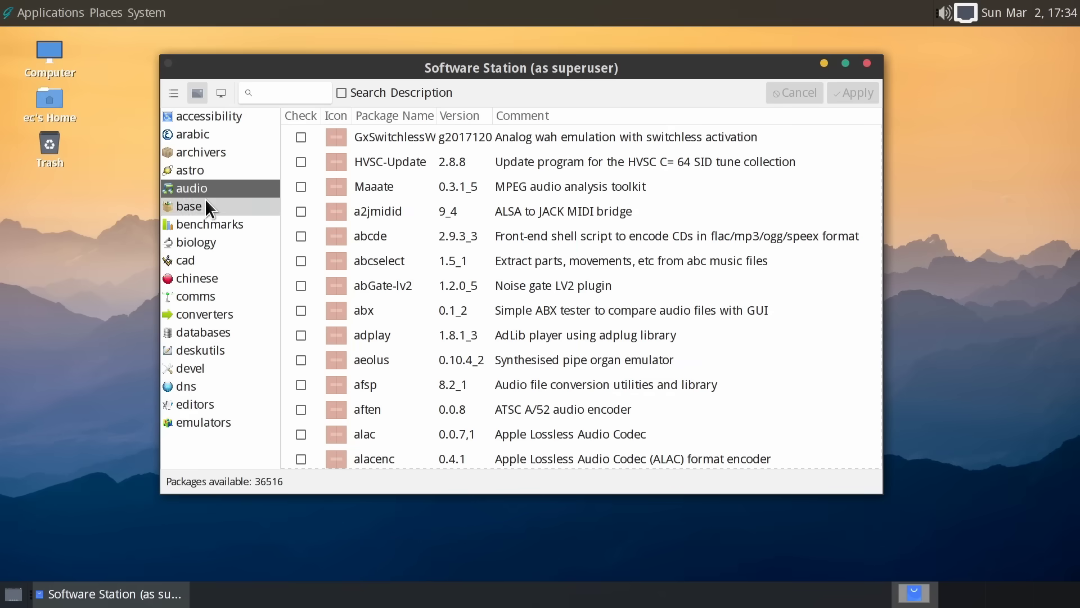
pyautogui.click(45, 12)
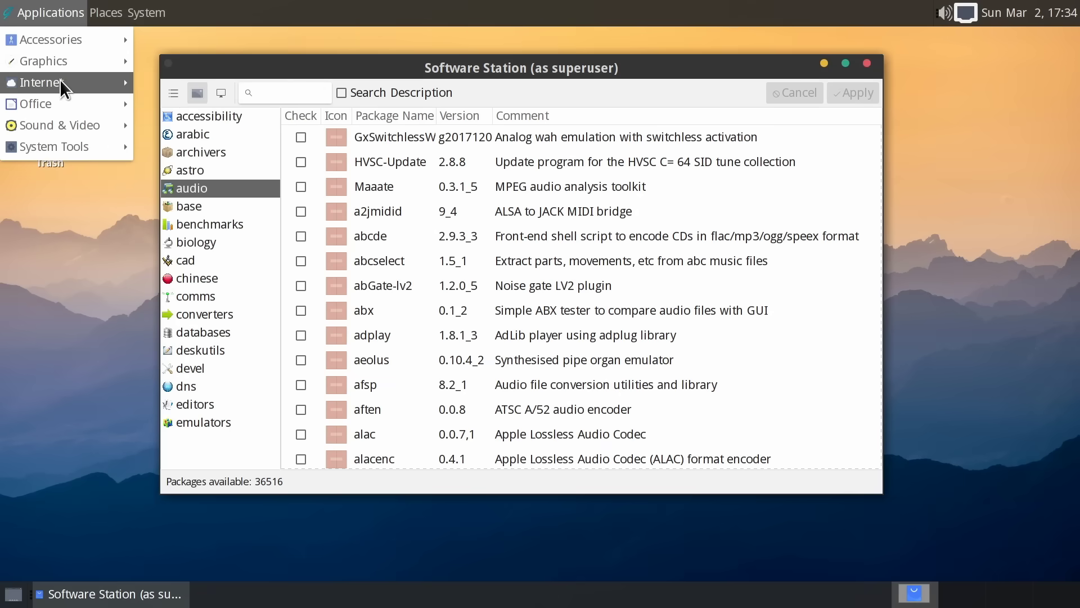
pyautogui.moveTo(65, 103)
pyautogui.click(329, 65)
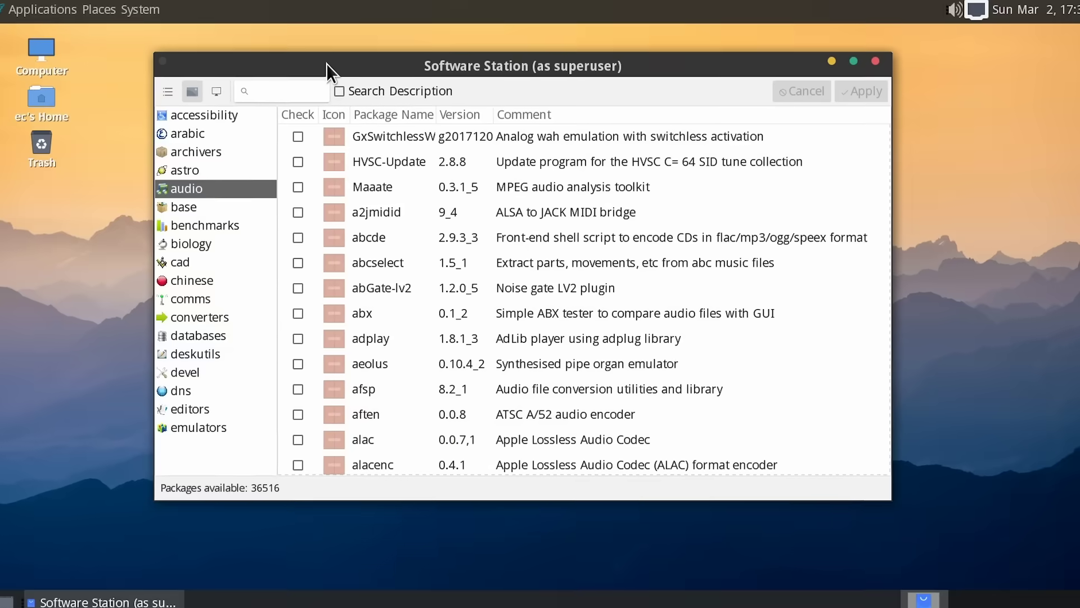
# - Search 'gimp' and install gimp-app along with its 29 new dependency packages
pyautogui.click(266, 83)
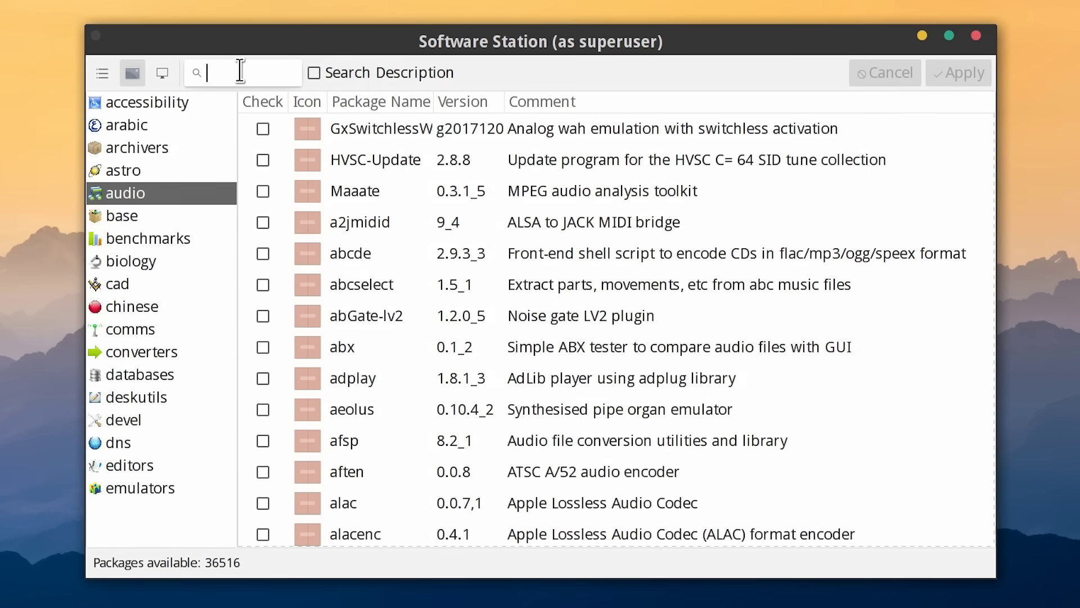
pyautogui.write('gimp')
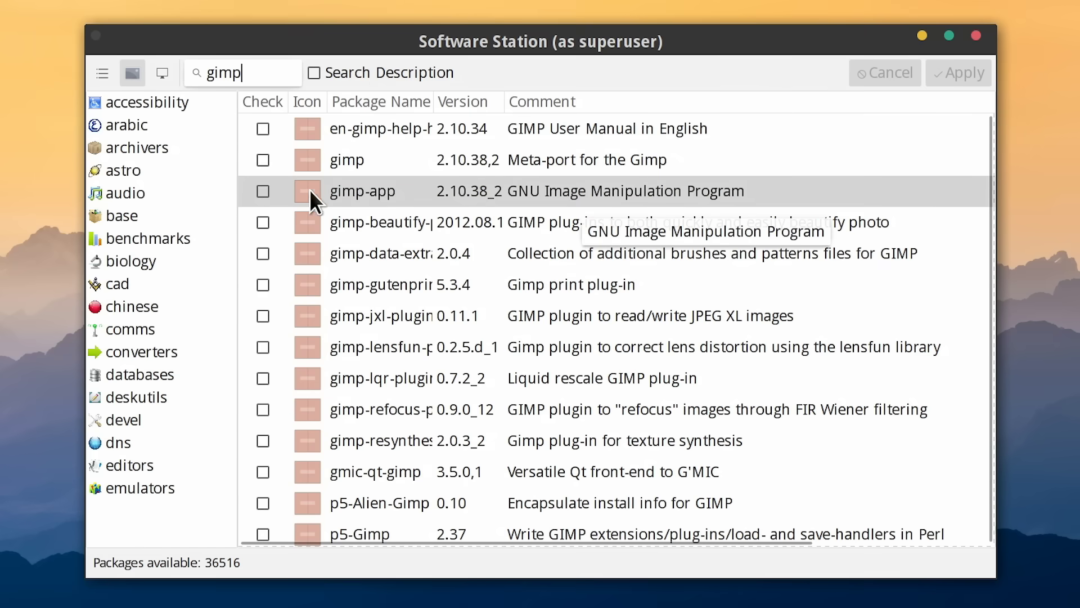
pyautogui.click(262, 192)
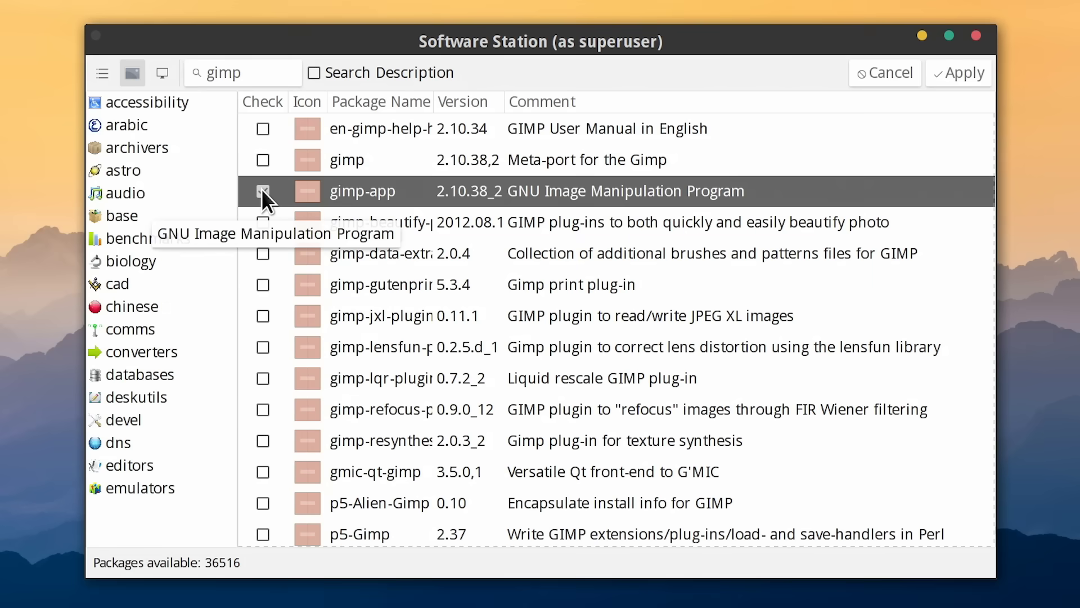
pyautogui.click(972, 79)
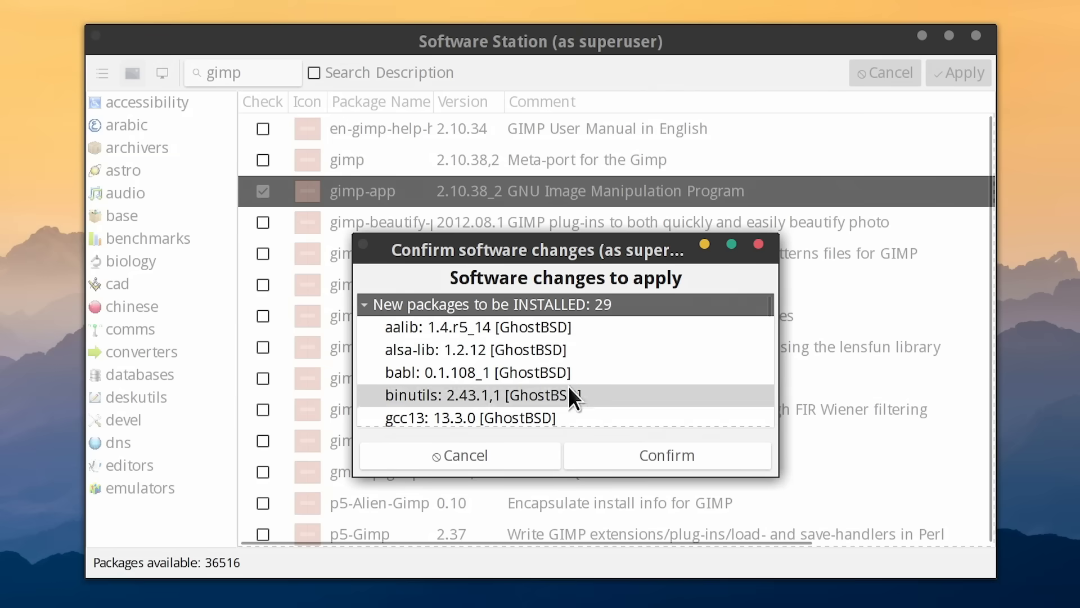
pyautogui.click(652, 455)
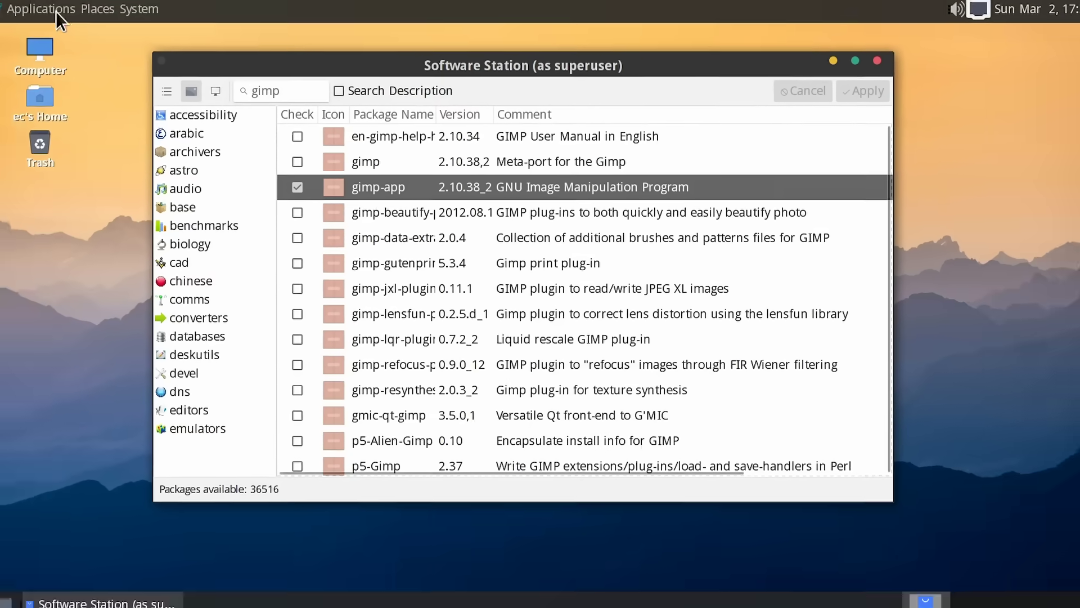
pyautogui.click(55, 9)
pyautogui.moveTo(63, 54)
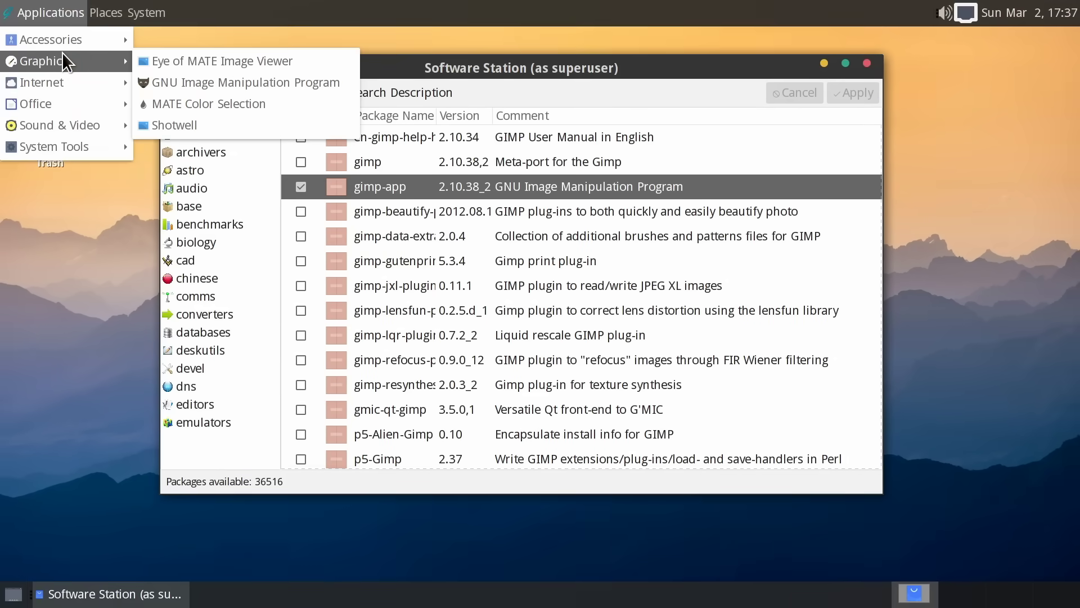
pyautogui.click(257, 83)
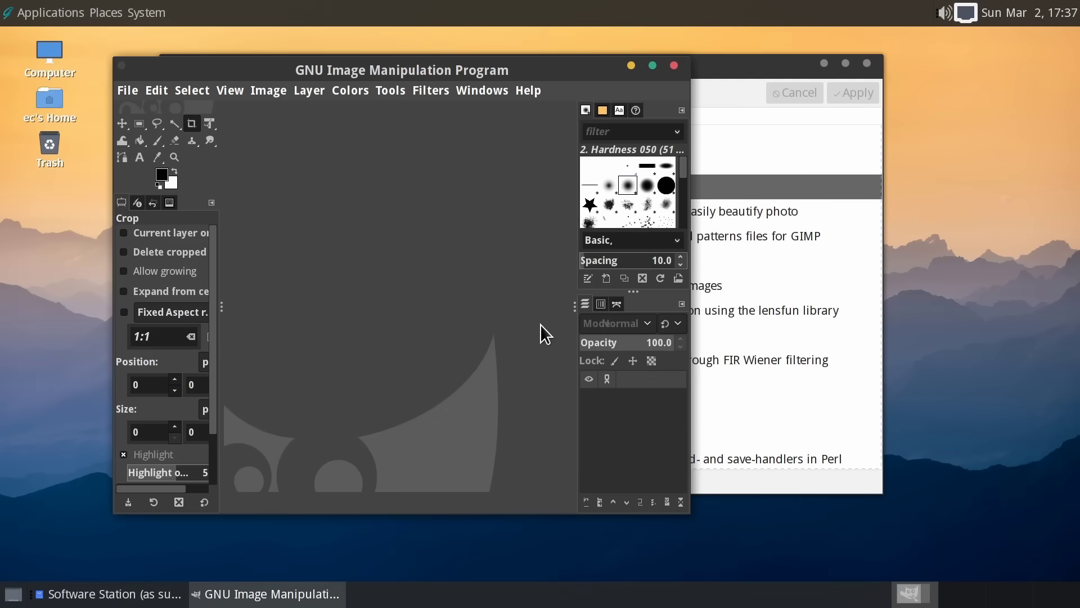
pyautogui.click(653, 66)
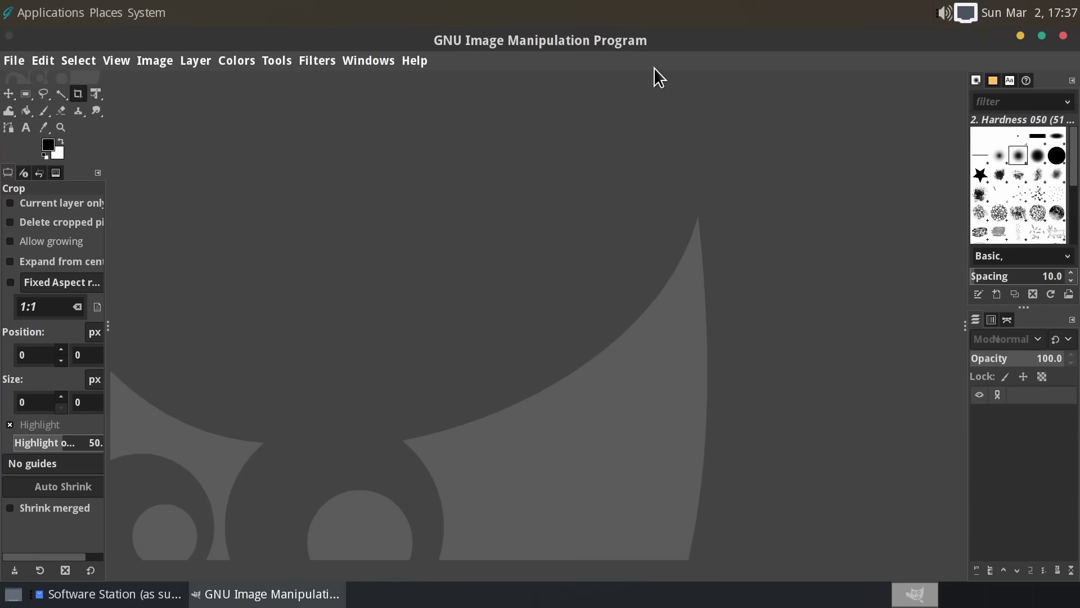
pyautogui.click(20, 61)
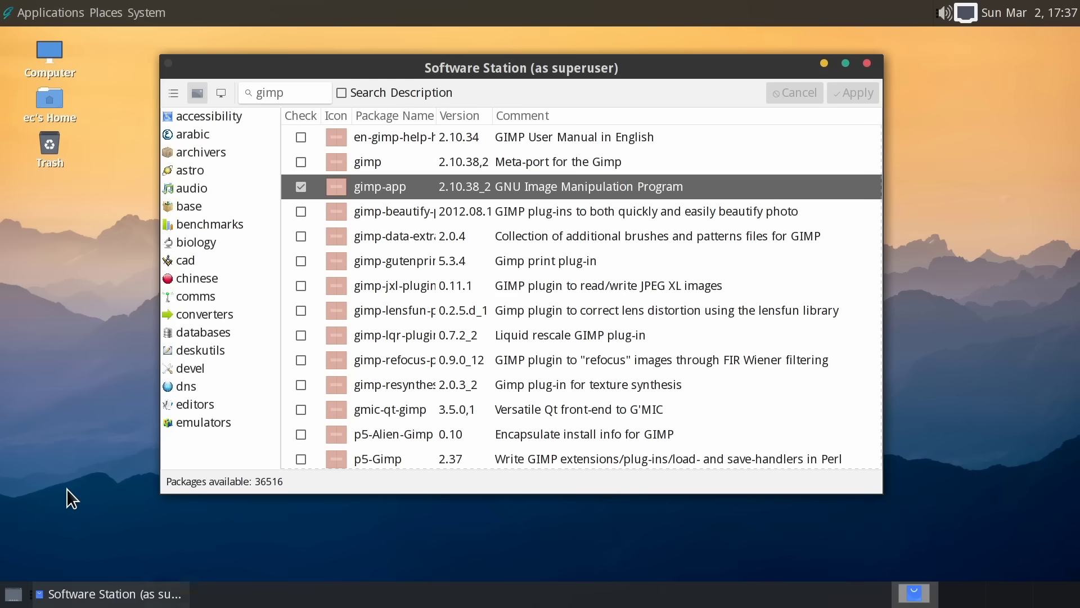
# - Quit GIMP, search 'libreoffice' and locate the main libreoffice 24.8.4.2 package, leaving it unmarked
pyautogui.click(66, 488)
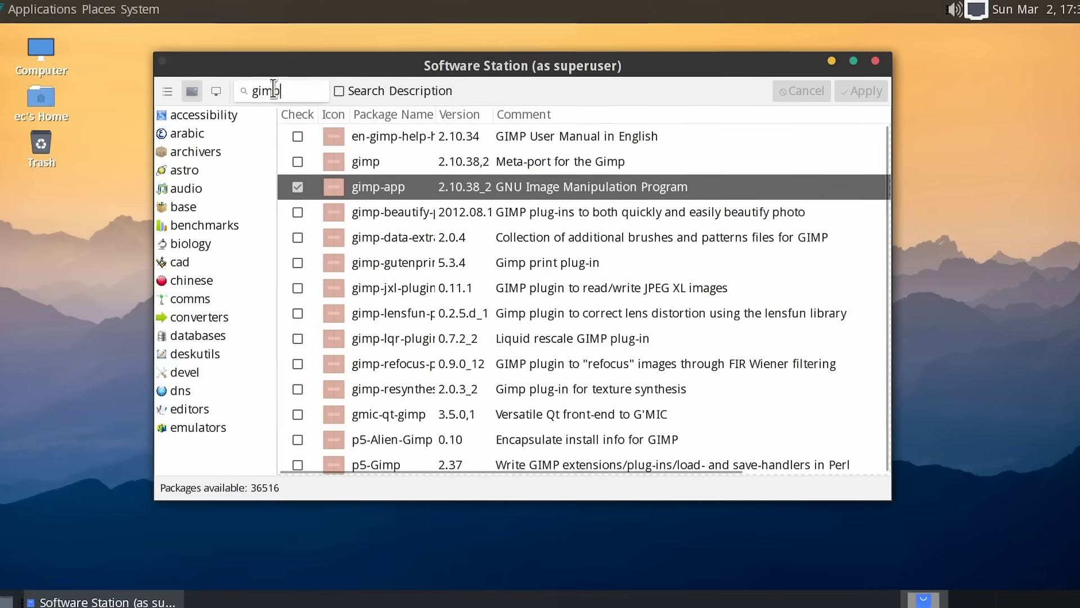
pyautogui.doubleClick(247, 91)
pyautogui.write('li')
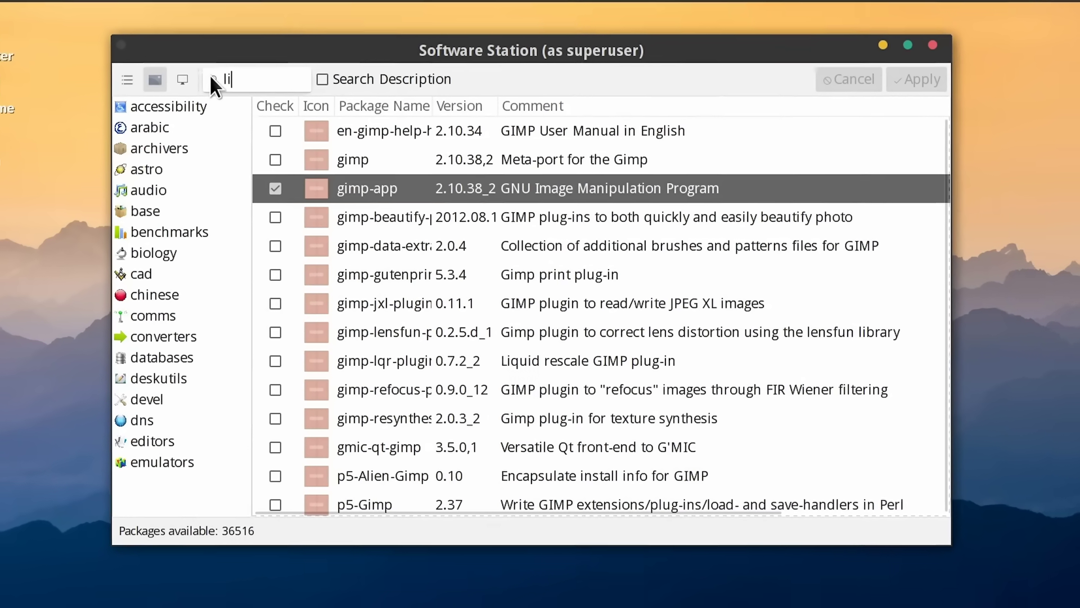
pyautogui.write('breoffice')
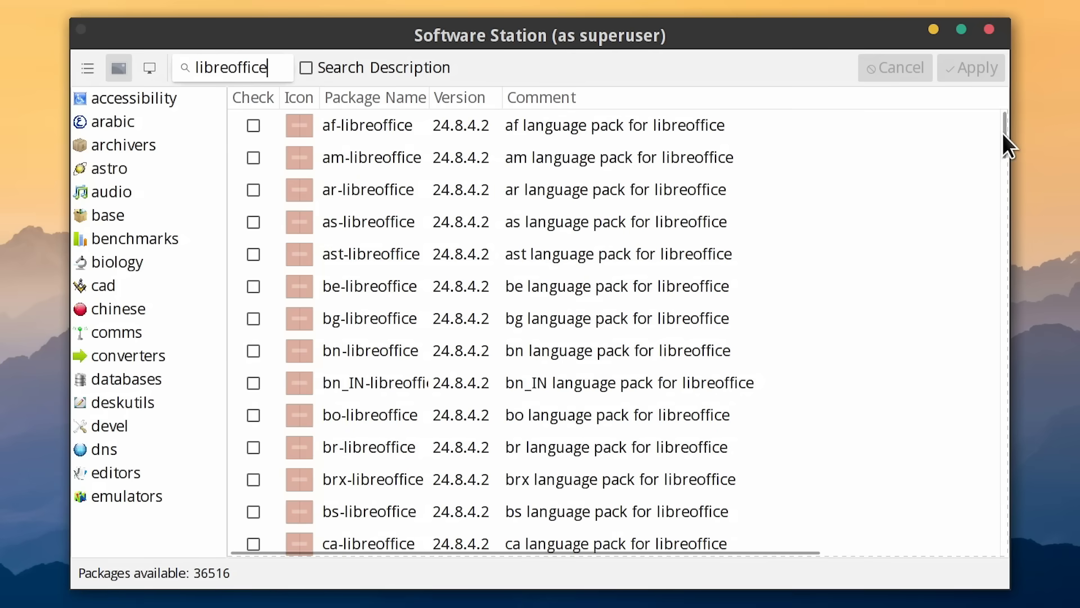
pyautogui.moveTo(1004, 133); pyautogui.dragTo(996, 340)
pyautogui.click(643, 273)
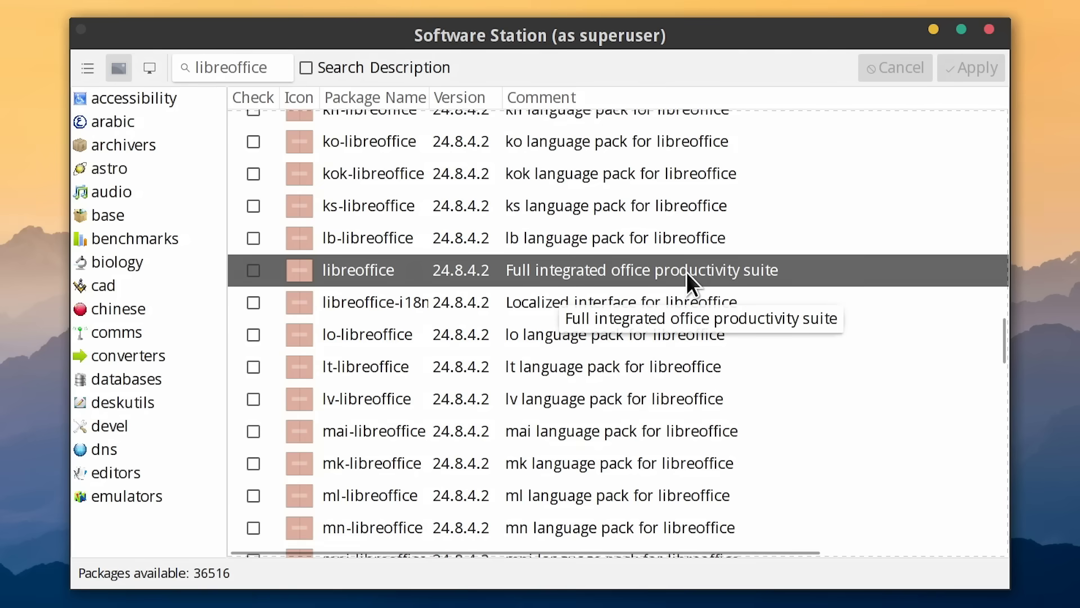
pyautogui.click(253, 272)
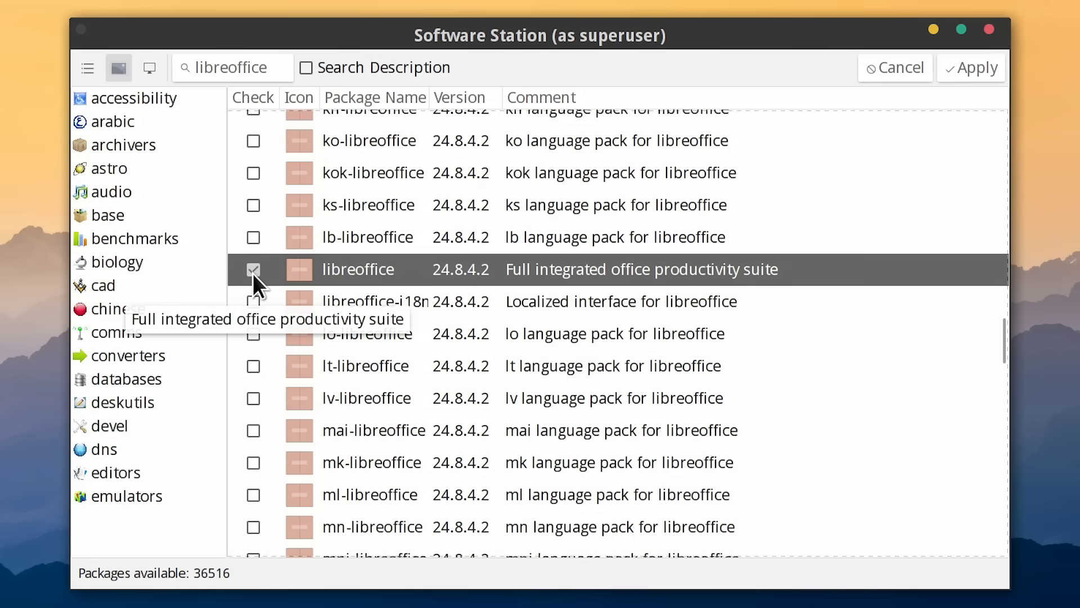
pyautogui.click(250, 272)
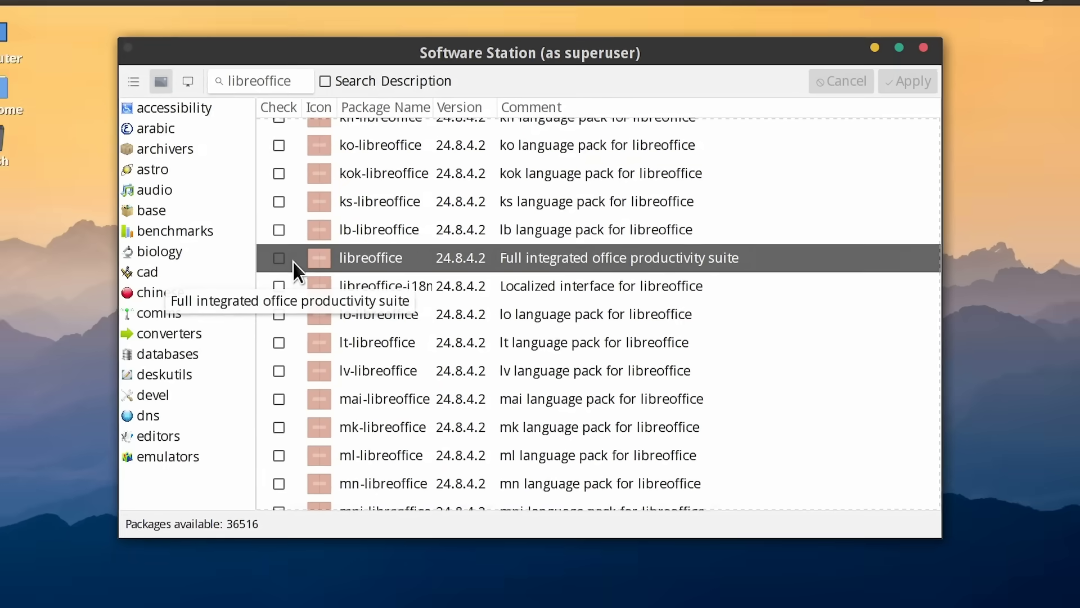
# - Minimize Software Station and launch the fish terminal from Applications > System Tools
pyautogui.click(875, 47)
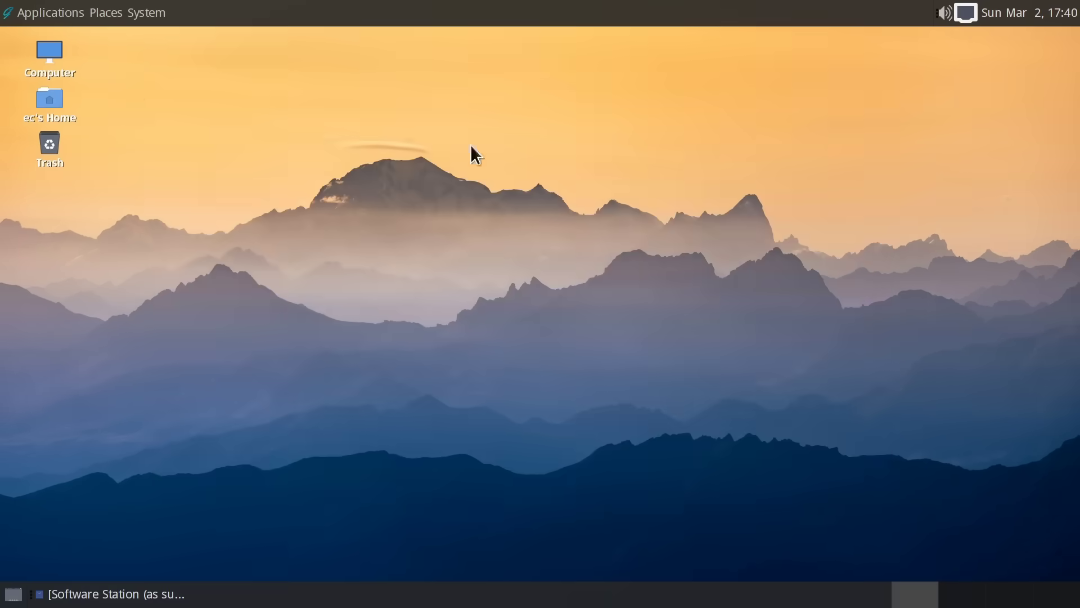
pyautogui.click(59, 11)
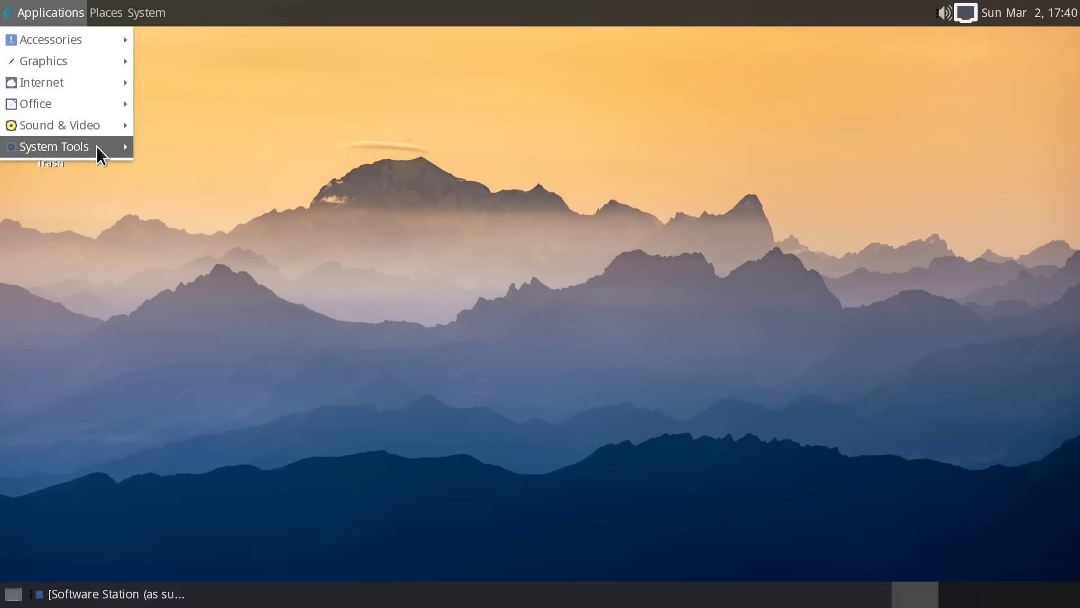
pyautogui.moveTo(95, 146)
pyautogui.click(217, 189)
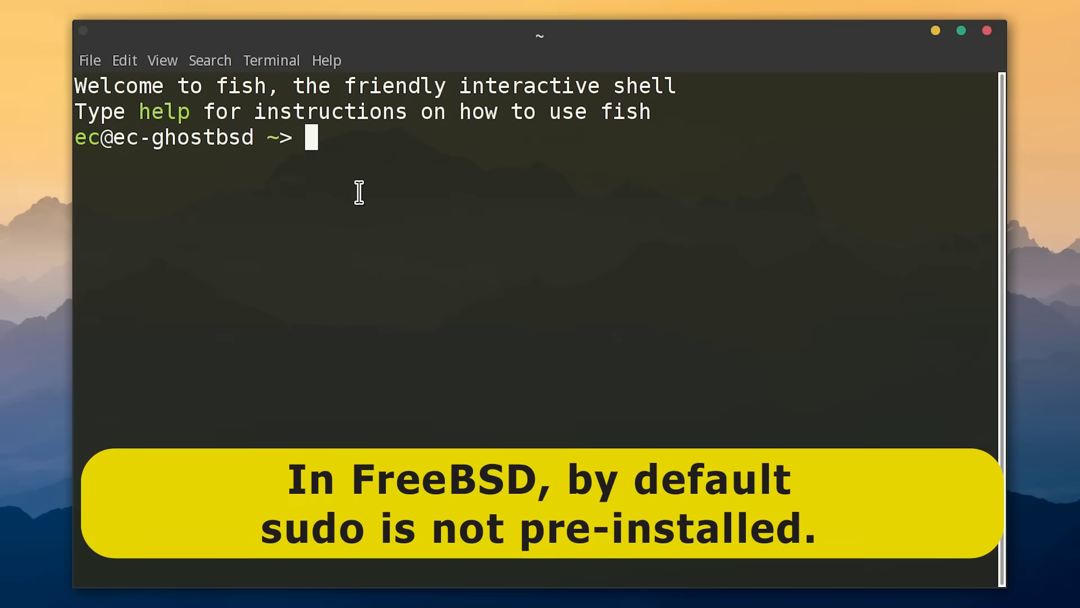
# - Run su and enter the root password to get a root fish shell
pyautogui.write('s')
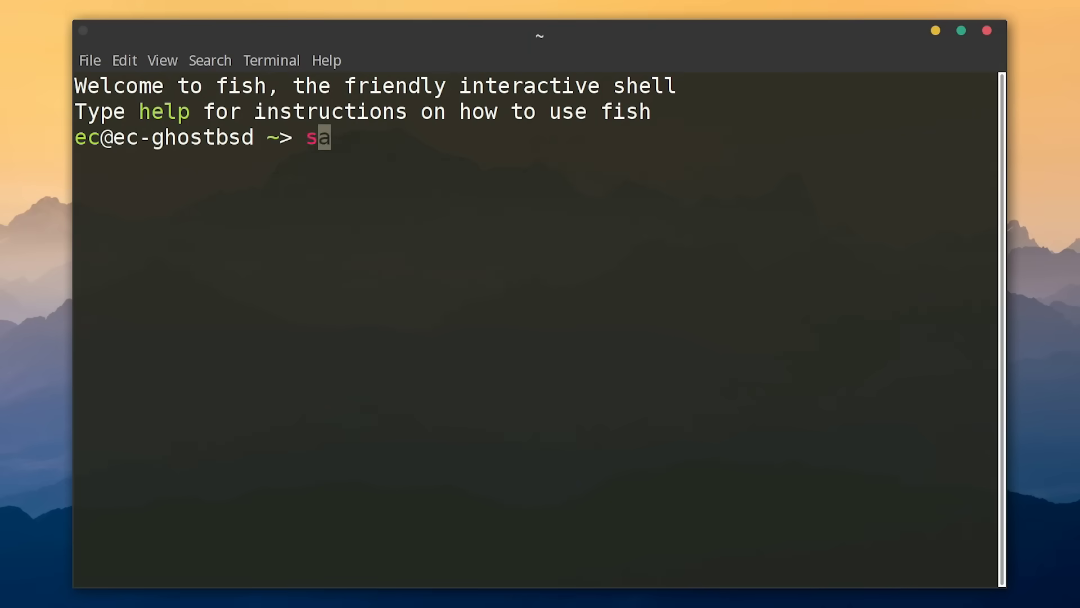
pyautogui.write('u')
pyautogui.press('Return')
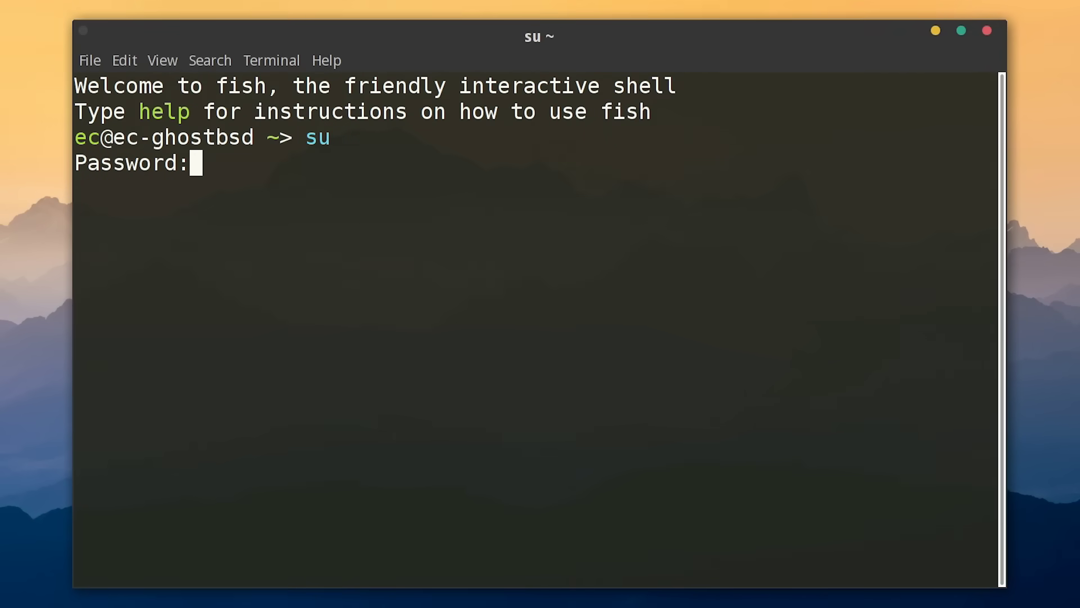
pyautogui.press('Return')
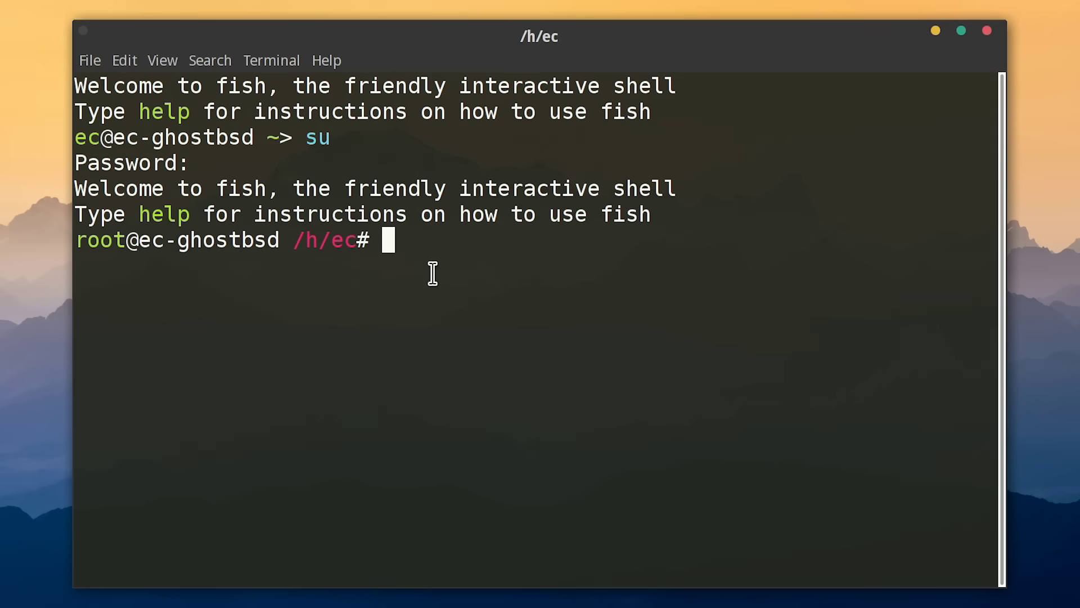
# - Run pkg update, then pkg install libreoffice, confirming the 51 packages with y
pyautogui.write('pkg ')
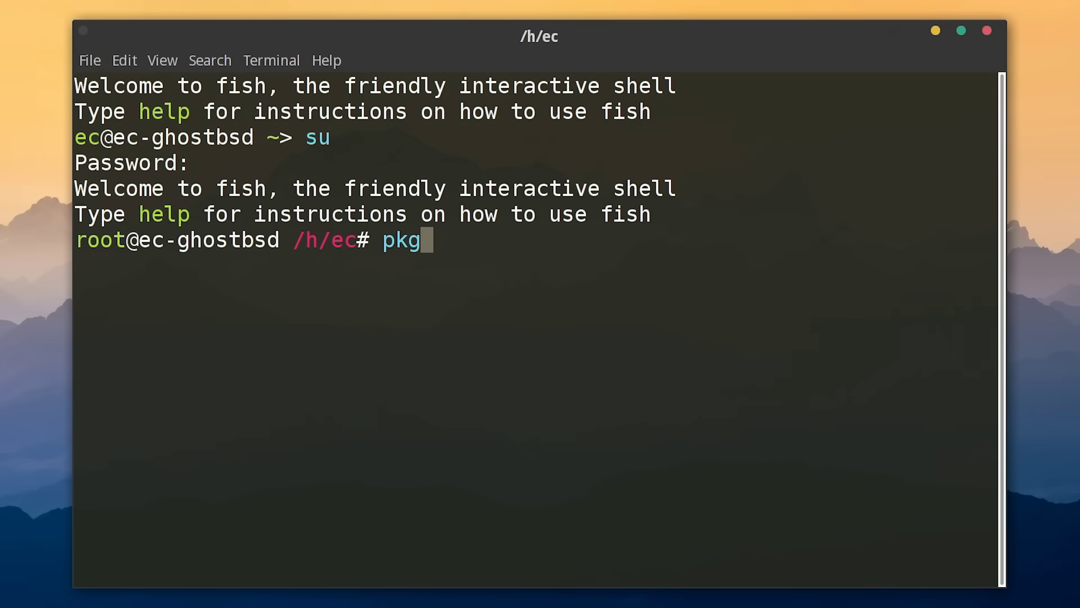
pyautogui.write('update')
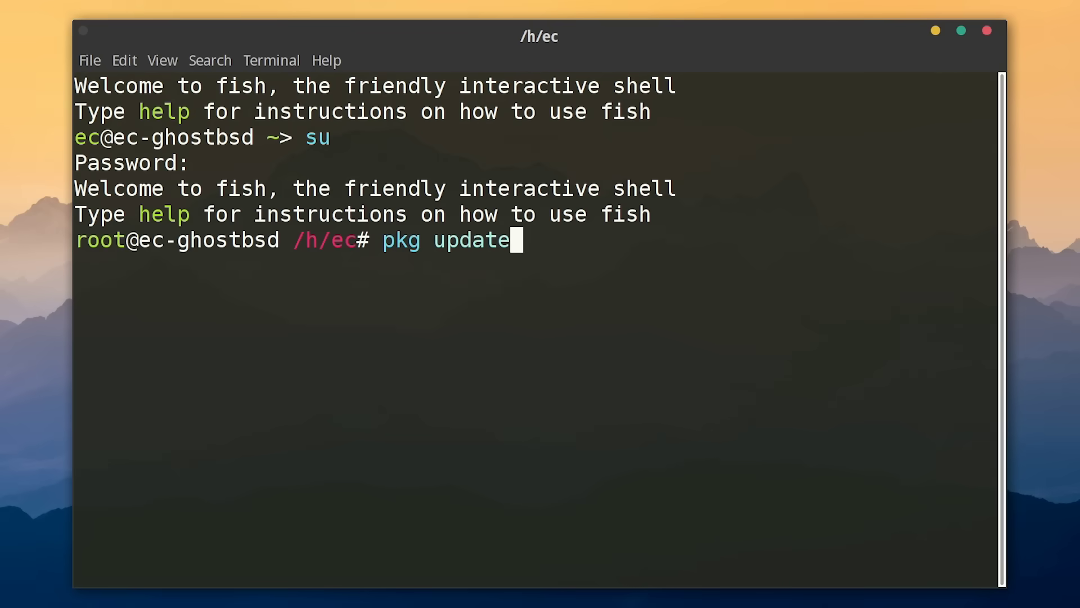
pyautogui.press('Return')
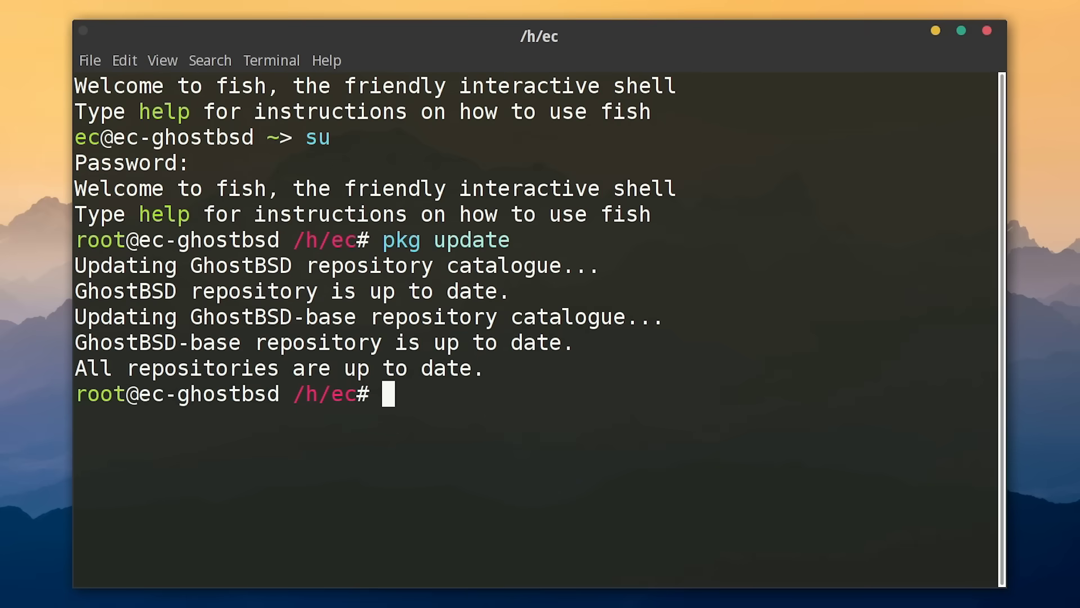
pyautogui.write('pkg instal')
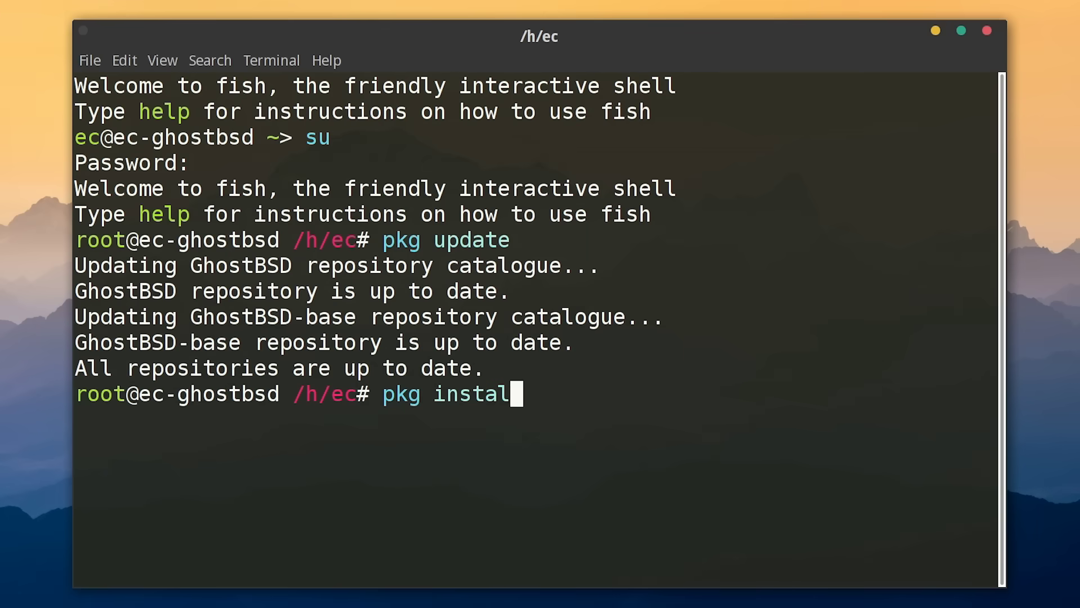
pyautogui.write('l libreoff')
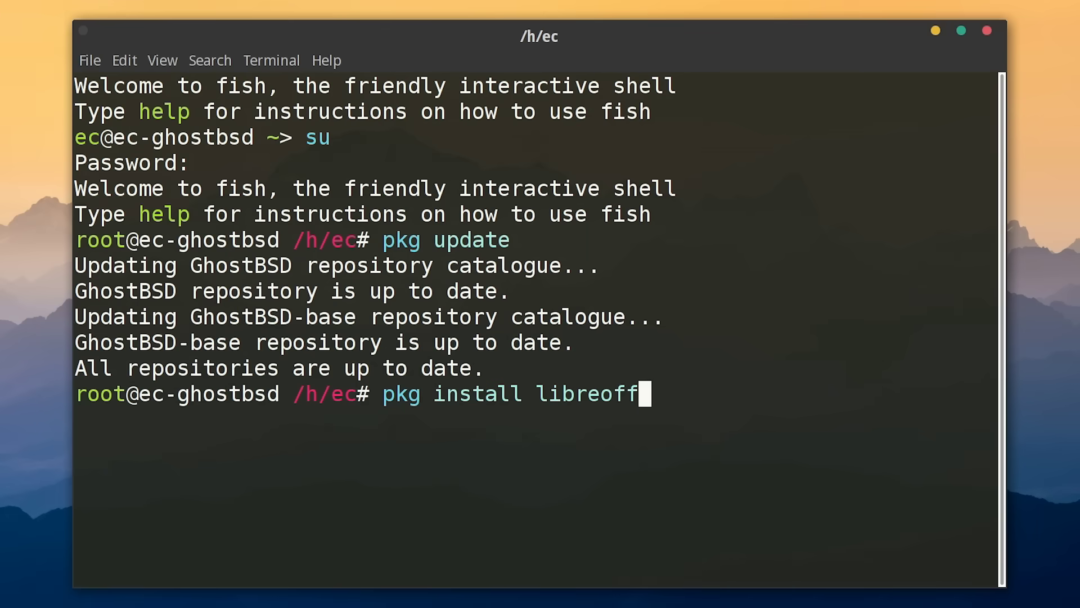
pyautogui.write('ice')
pyautogui.press('Return')
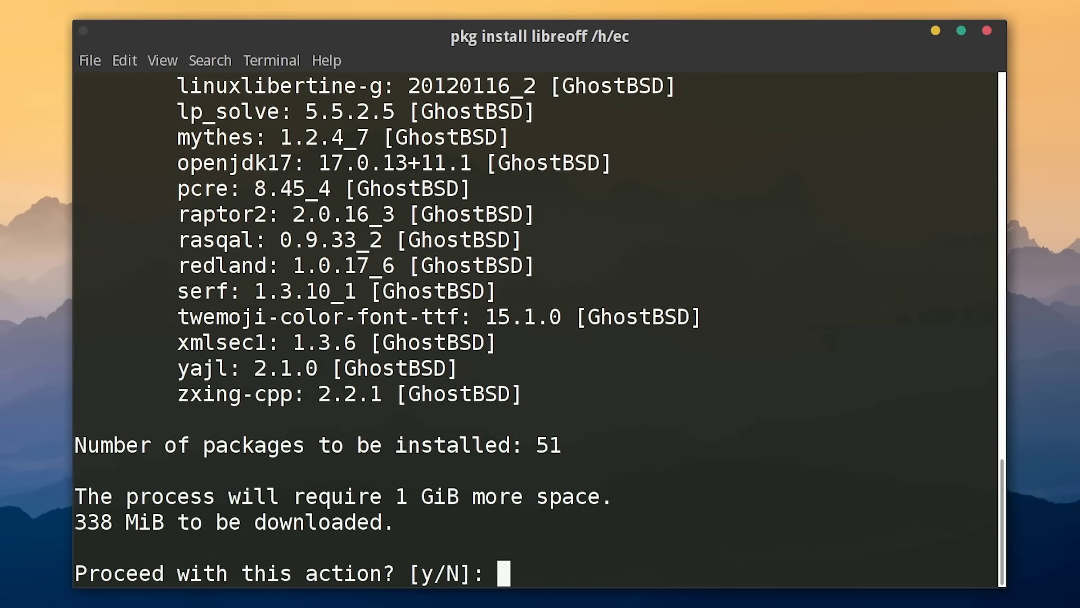
pyautogui.write('y')
pyautogui.press('Return')
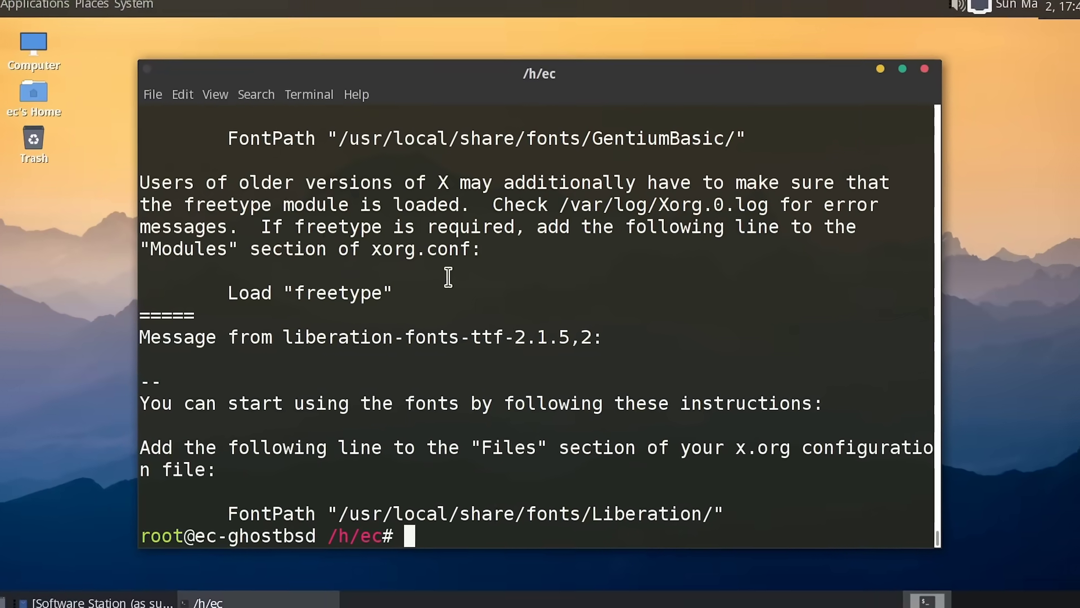
# - Exit the root shell and the user shell to close the terminal
pyautogui.write('exit')
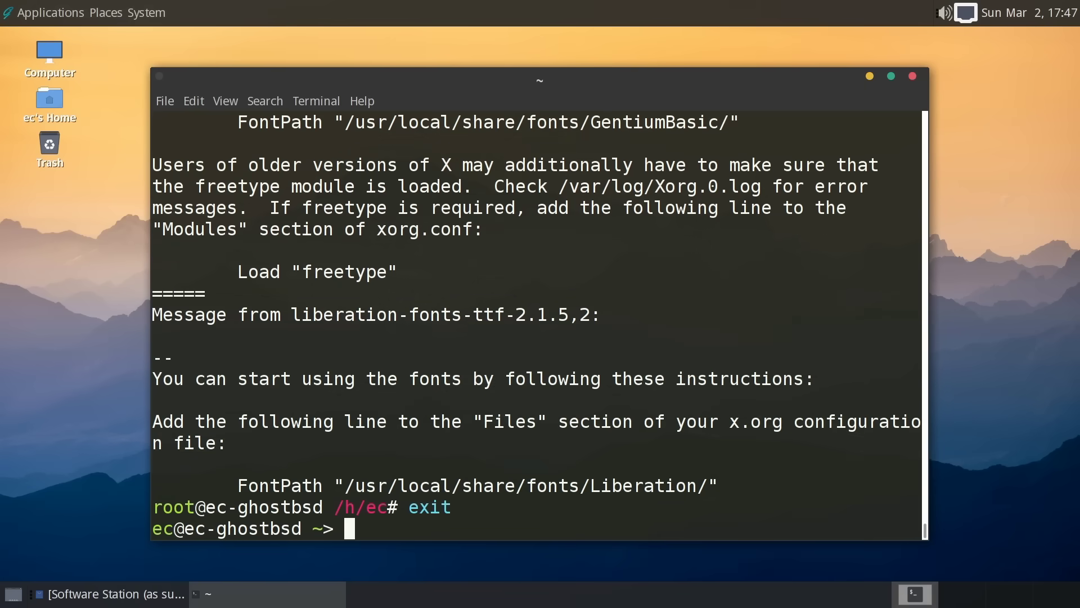
pyautogui.write('exit')
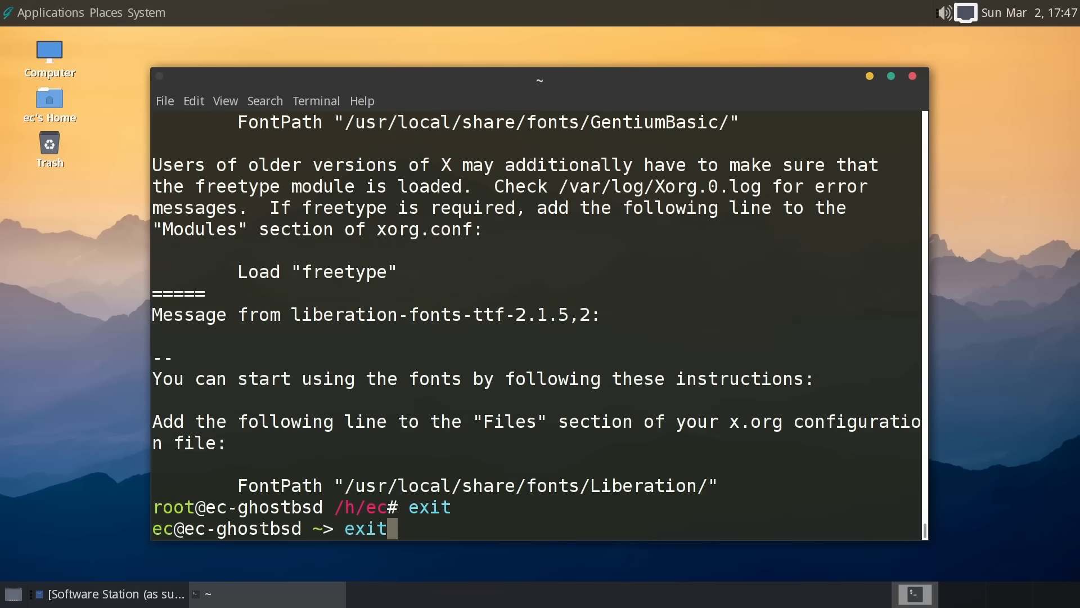
pyautogui.press('Return')
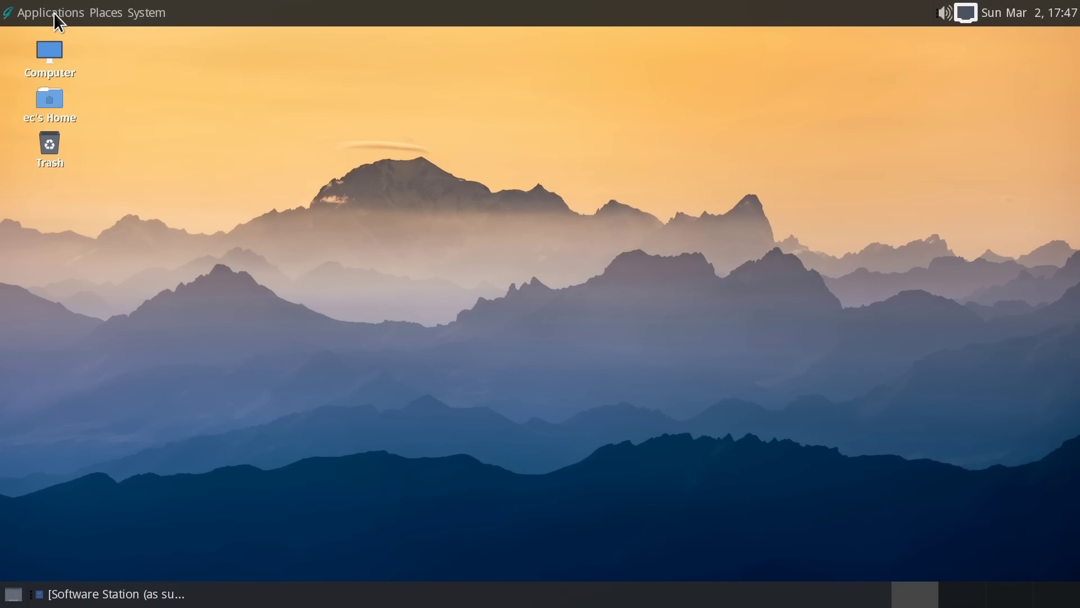
# - Launch LibreOffice from Applications > Office and start a new Writer document
pyautogui.click(53, 13)
pyautogui.moveTo(68, 101)
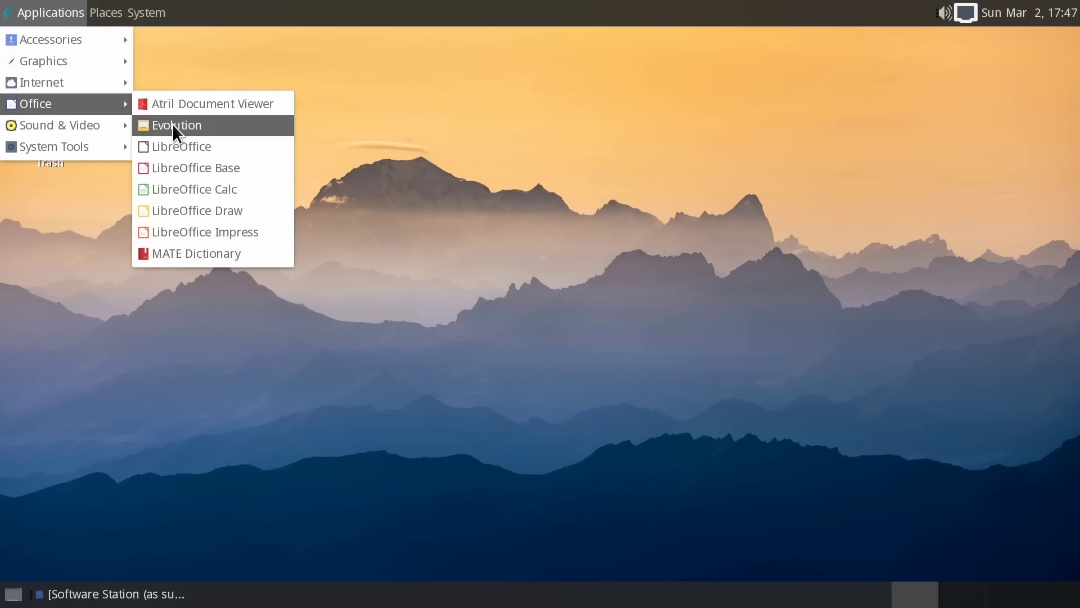
pyautogui.click(188, 144)
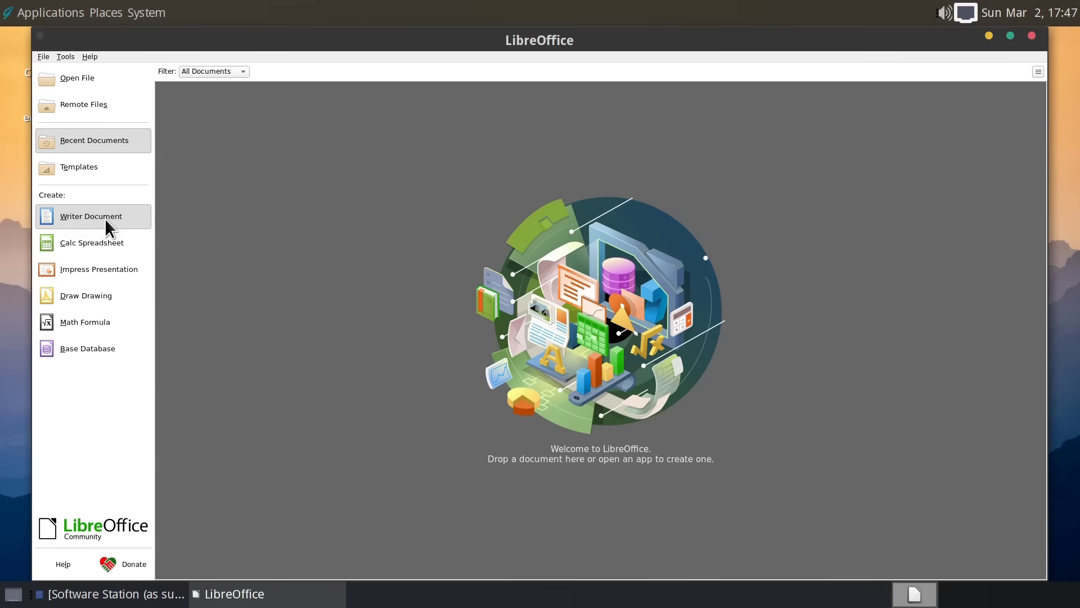
pyautogui.click(104, 218)
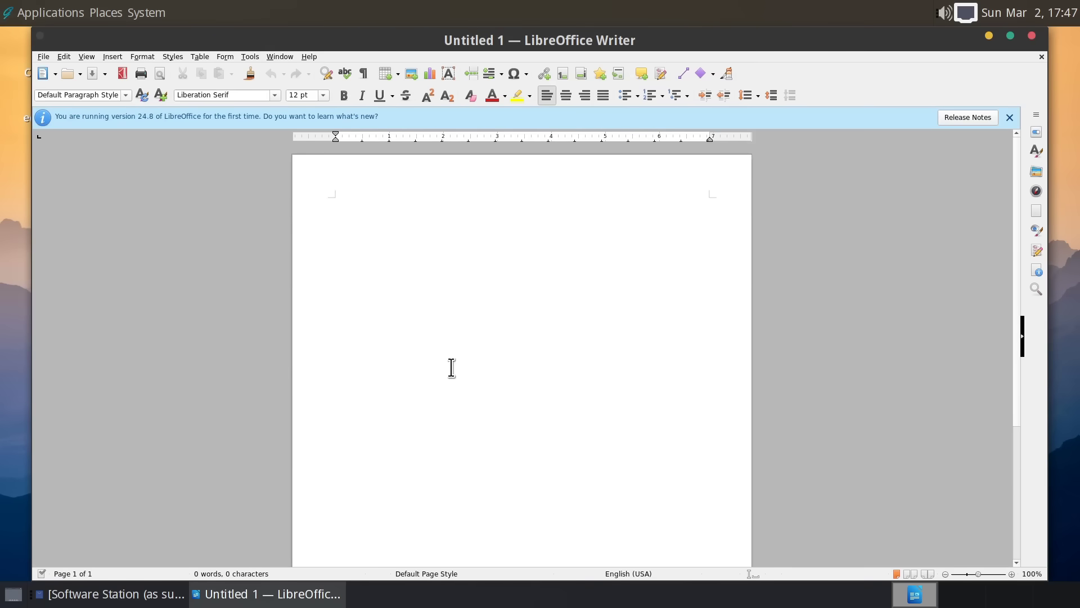
# - Type Hello, set it to 96 pt, then close the document without saving
pyautogui.write('Hello')
pyautogui.hotkey('ctrl', 'a')
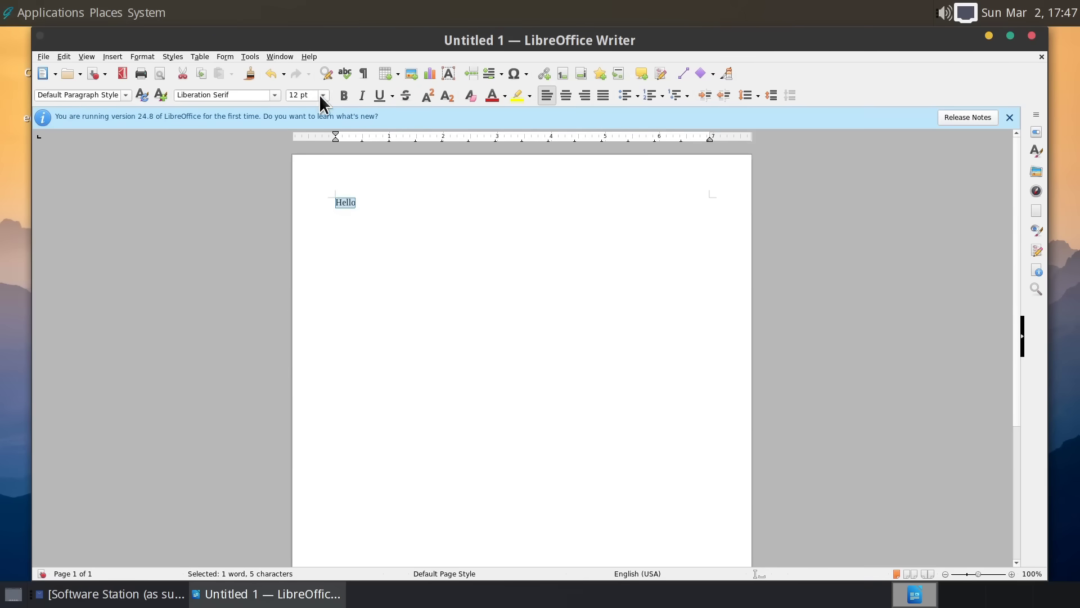
pyautogui.click(323, 95)
pyautogui.write('96')
pyautogui.press('Return')
pyautogui.click(555, 344)
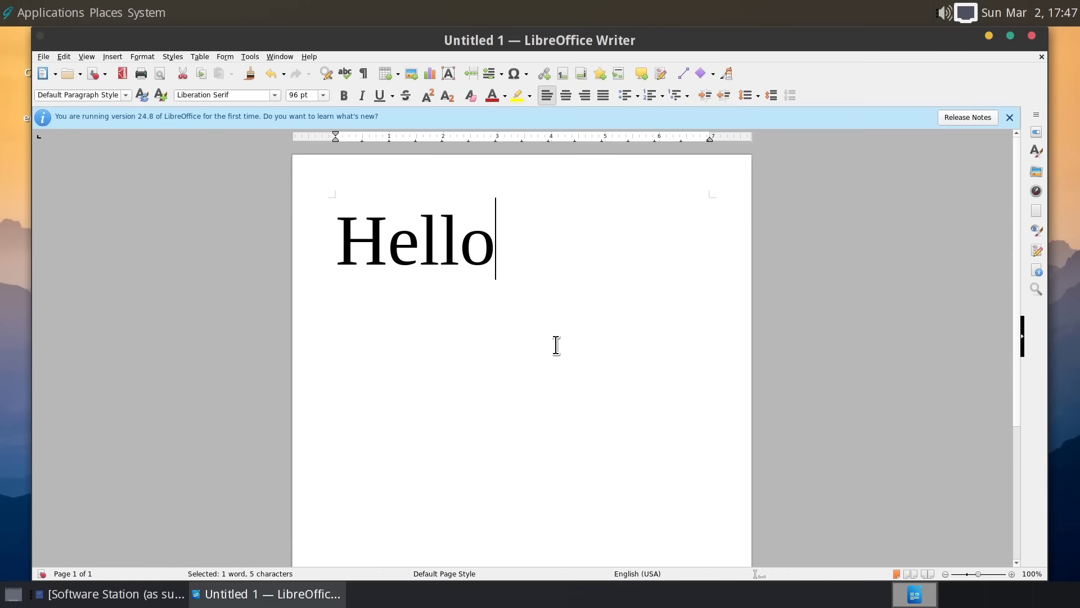
pyautogui.click(1041, 57)
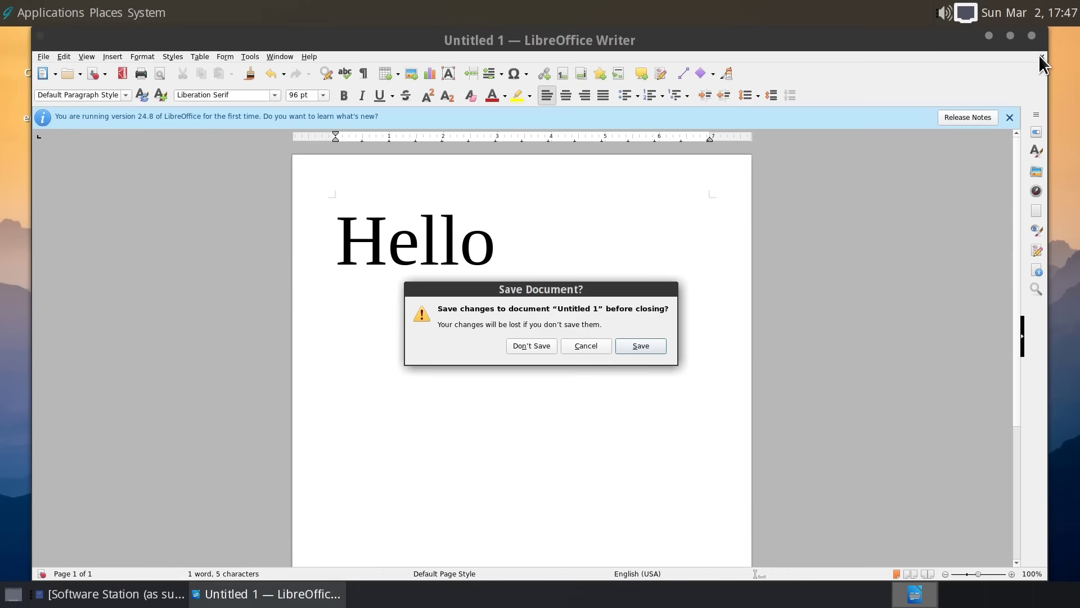
pyautogui.click(528, 345)
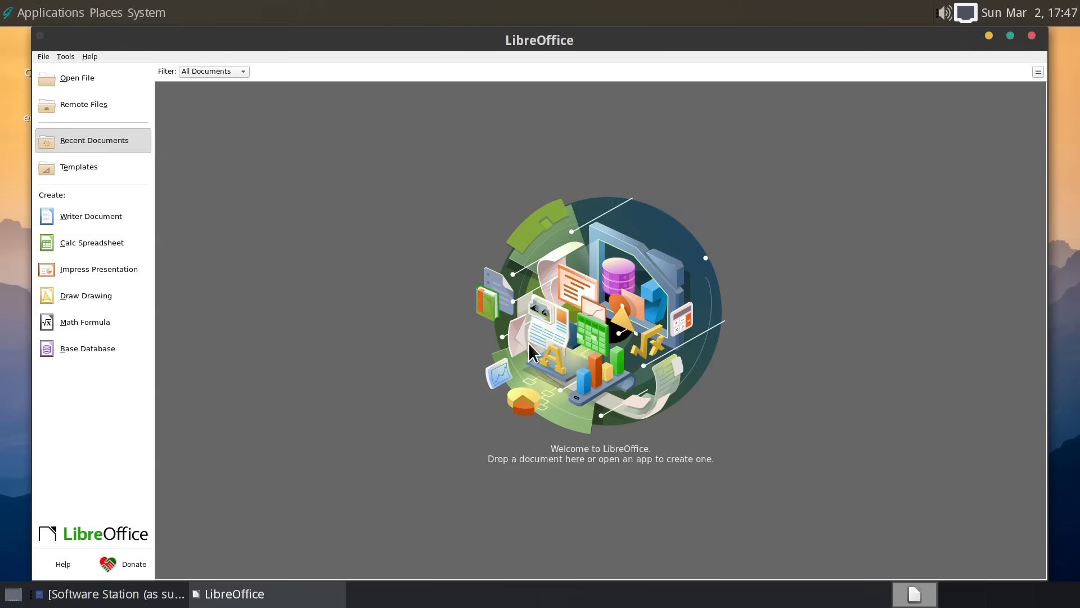
# - Close the LibreOffice Start Center, restore Software Station, clear the search and install Inkscape
pyautogui.click(1031, 36)
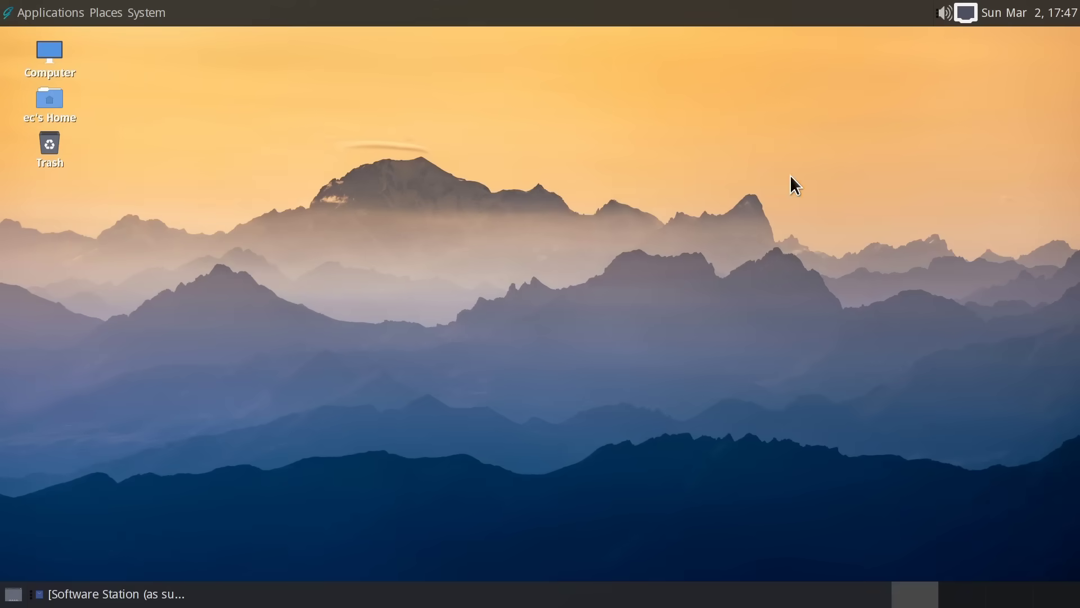
pyautogui.click(145, 592)
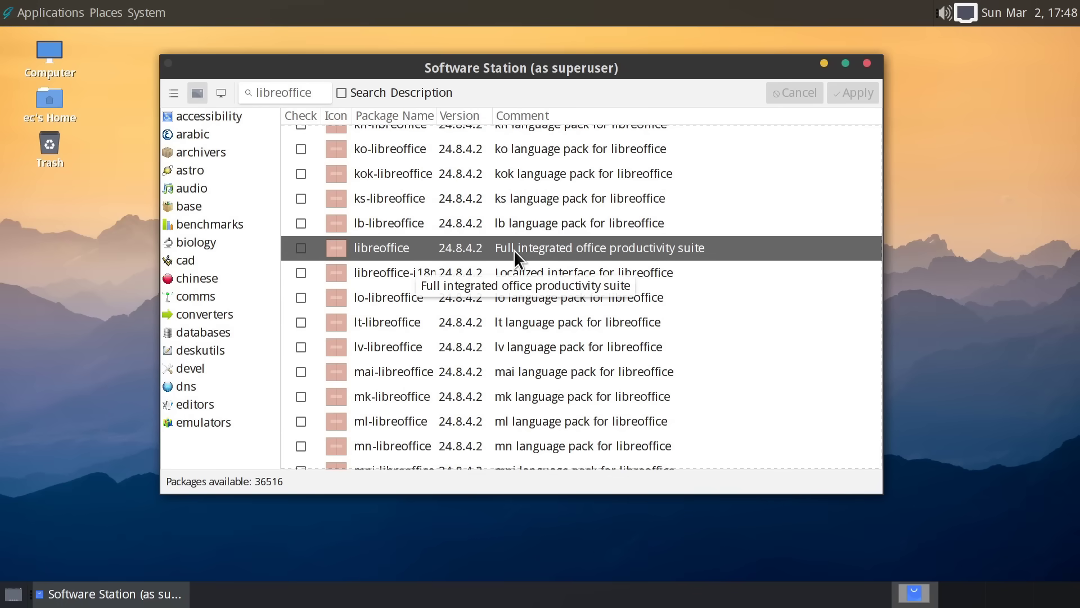
pyautogui.doubleClick(284, 92)
pyautogui.press('BackSpace')
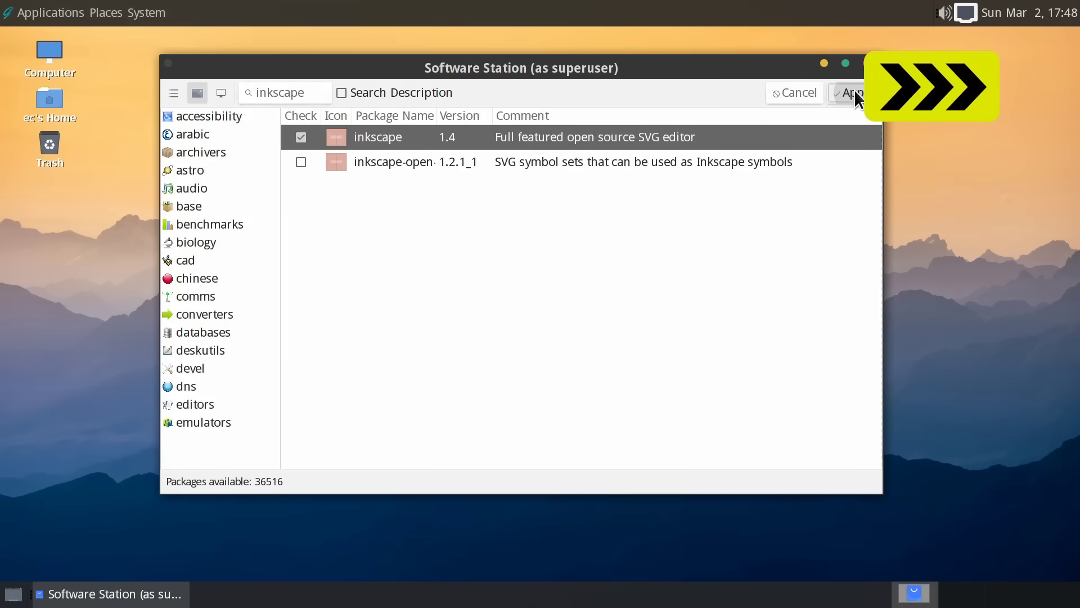
pyautogui.click(851, 92)
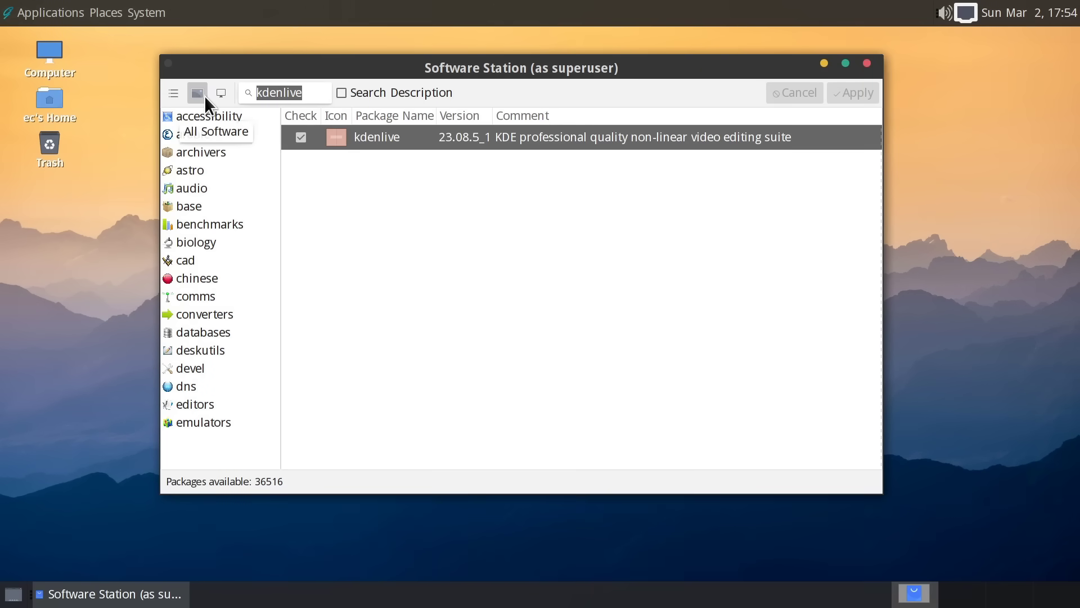
# - Search 'aisleriot', tick the package and apply the installation
pyautogui.write('ai')
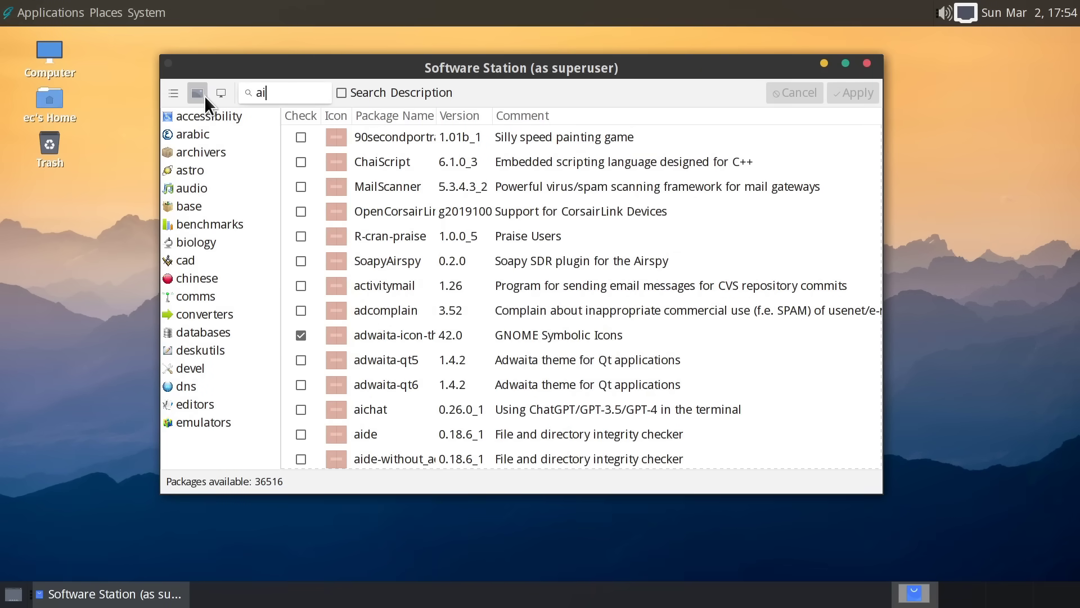
pyautogui.write('sleriot')
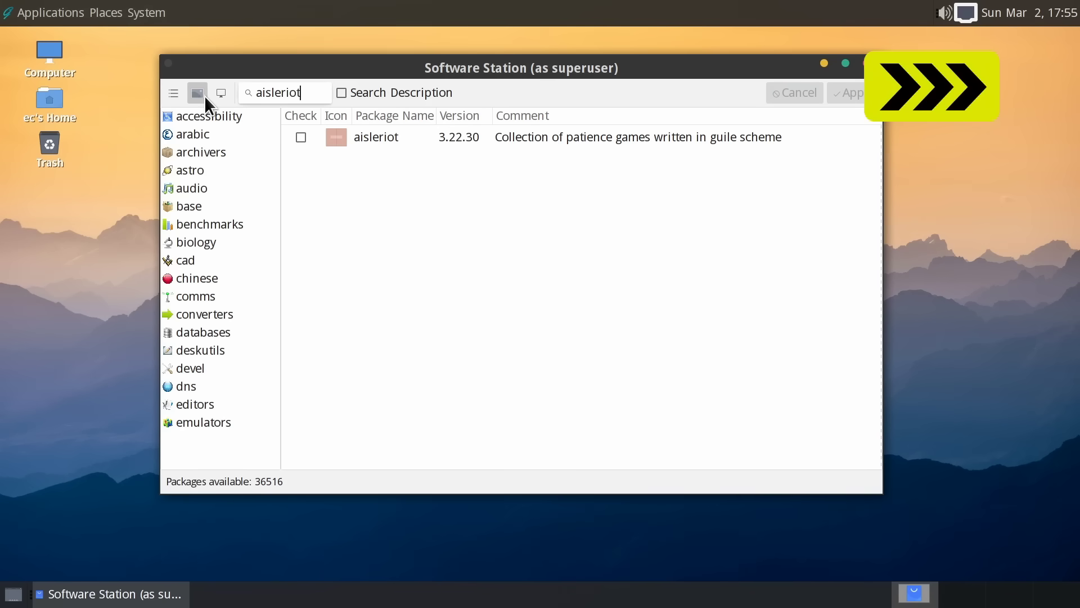
pyautogui.click(301, 136)
pyautogui.click(857, 93)
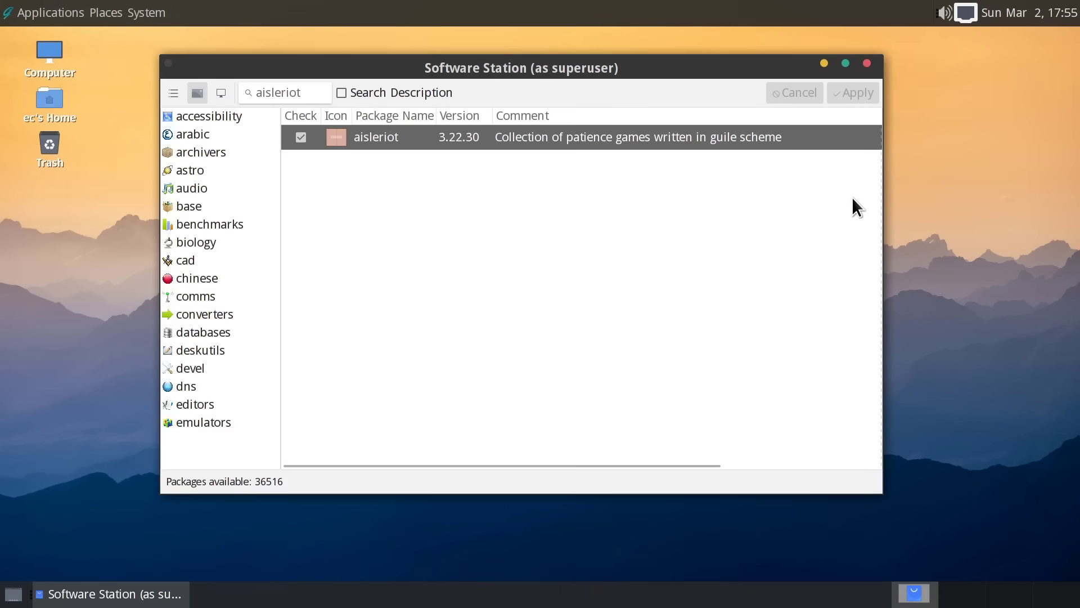
# - Close Software Station, launch Inkscape, dismiss its welcome dialog and close it
pyautogui.click(866, 64)
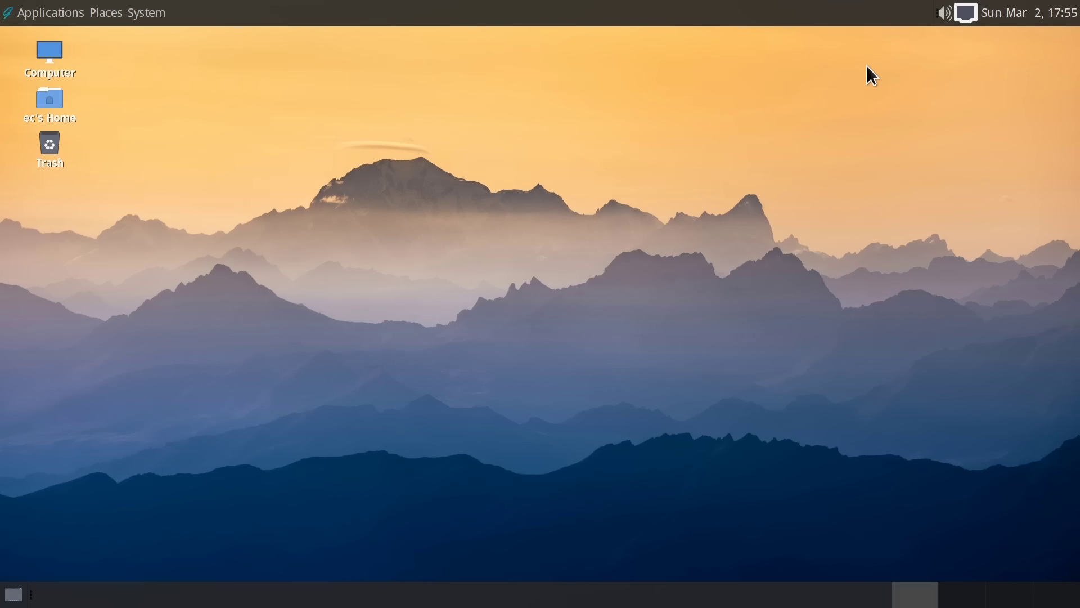
pyautogui.click(49, 14)
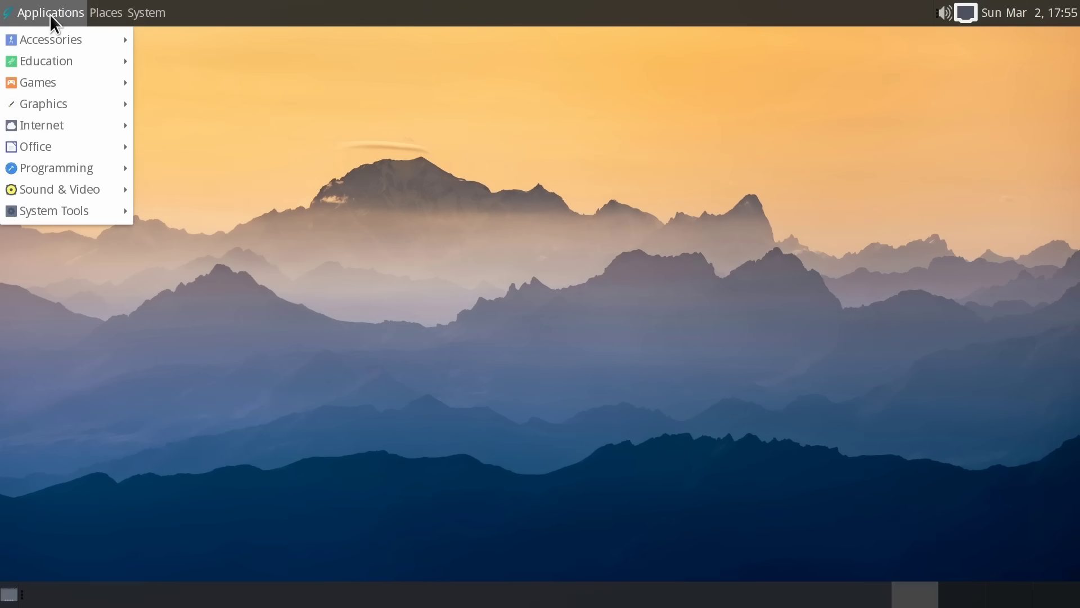
pyautogui.moveTo(55, 83)
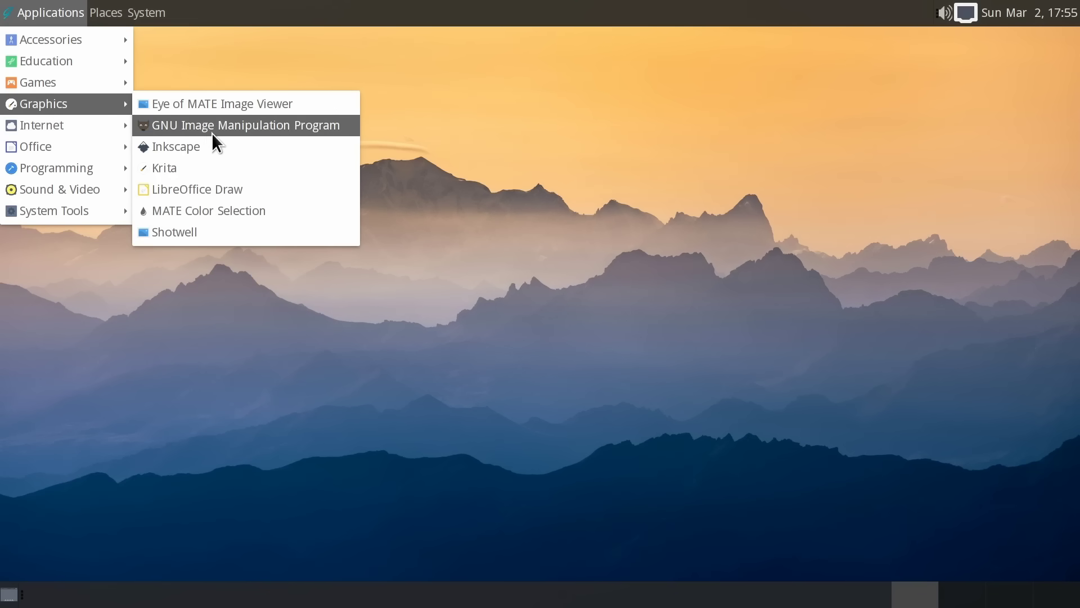
pyautogui.click(213, 146)
pyautogui.click(710, 506)
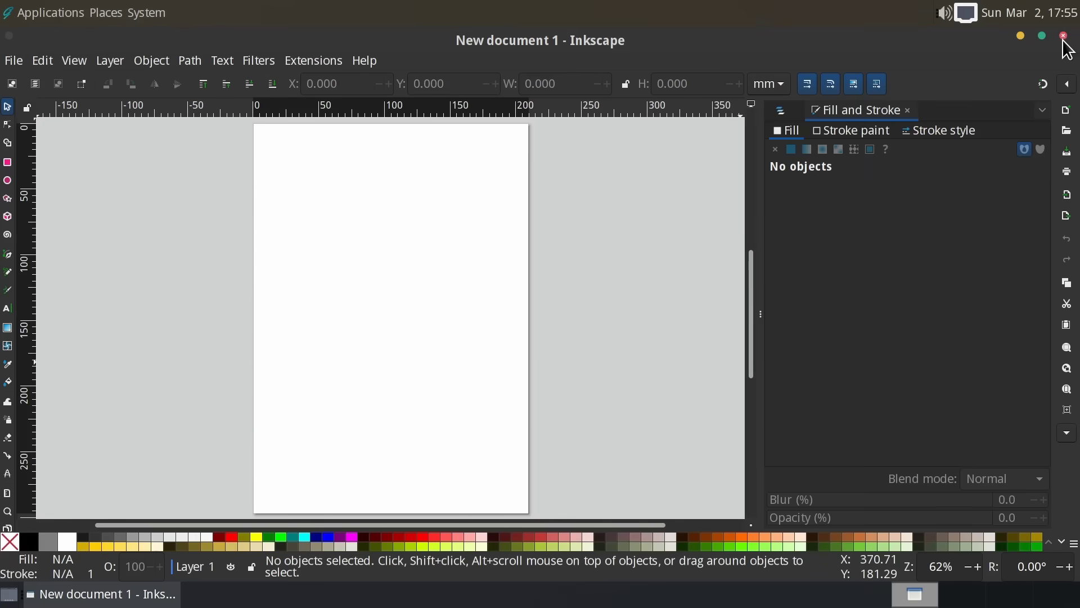
pyautogui.click(1063, 35)
# - Launch Krita, paint a zigzag on a new blank canvas, then close without saving
pyautogui.click(43, 11)
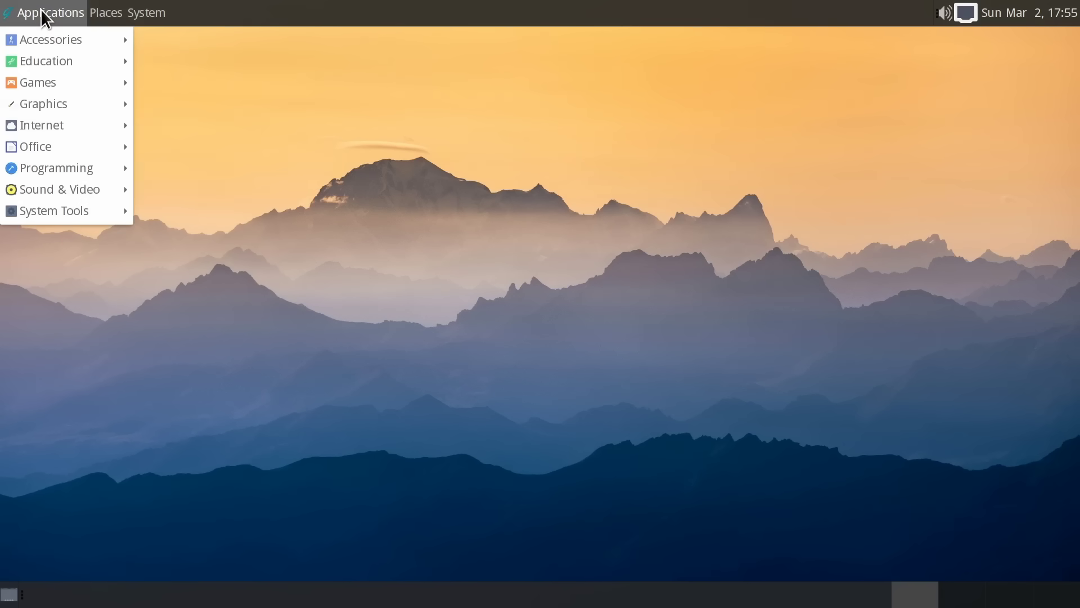
pyautogui.moveTo(112, 108)
pyautogui.click(194, 164)
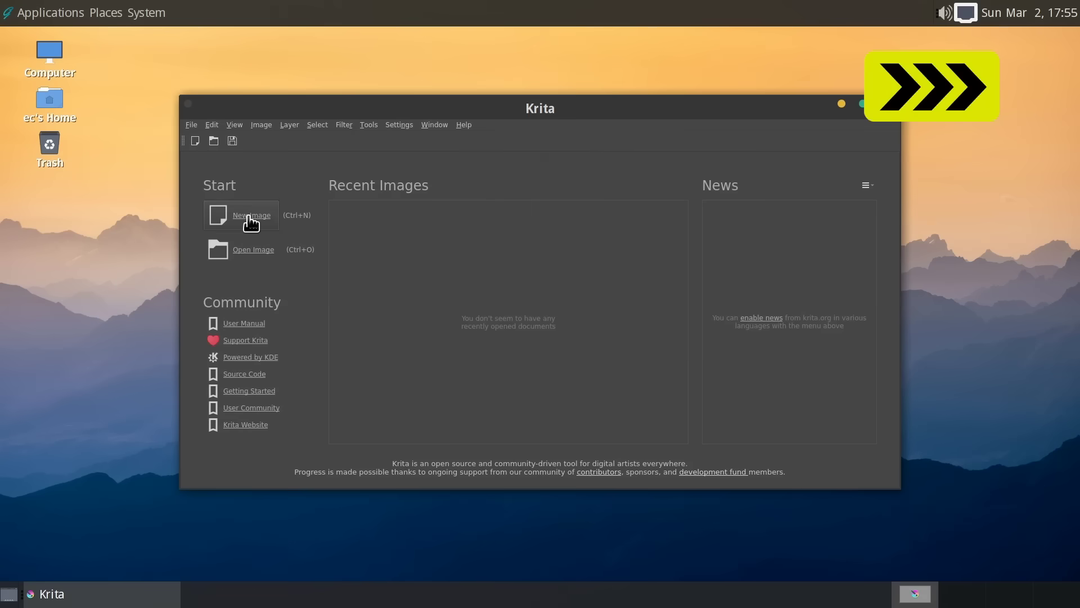
pyautogui.click(250, 216)
pyautogui.click(683, 418)
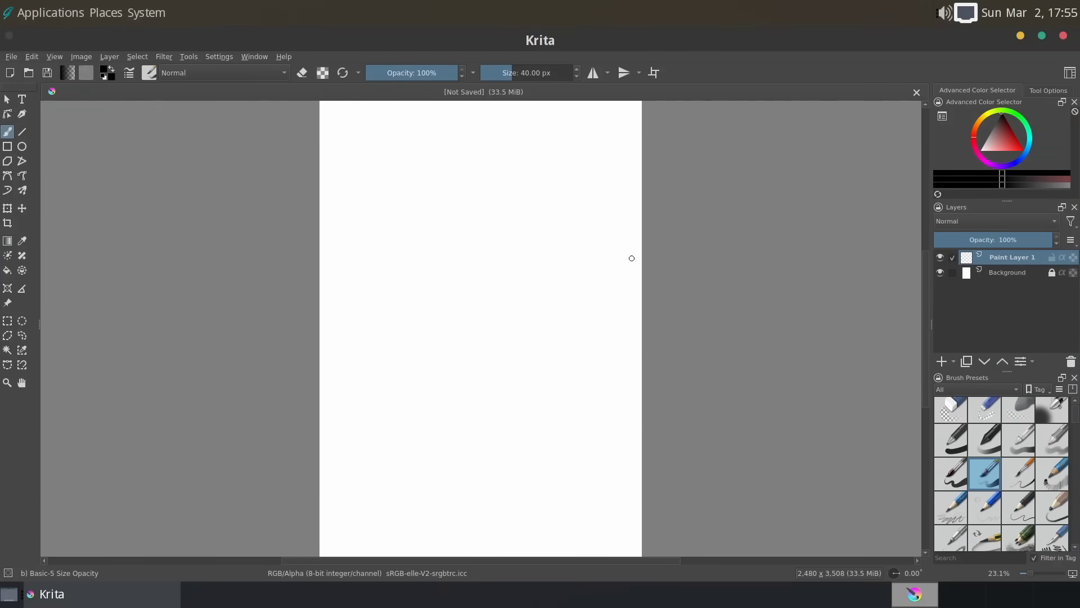
pyautogui.moveTo(436, 230)
pyautogui.mouseDown()
pyautogui.moveTo(490, 220)
pyautogui.moveTo(492, 353)
pyautogui.moveTo(498, 345)
pyautogui.mouseUp()
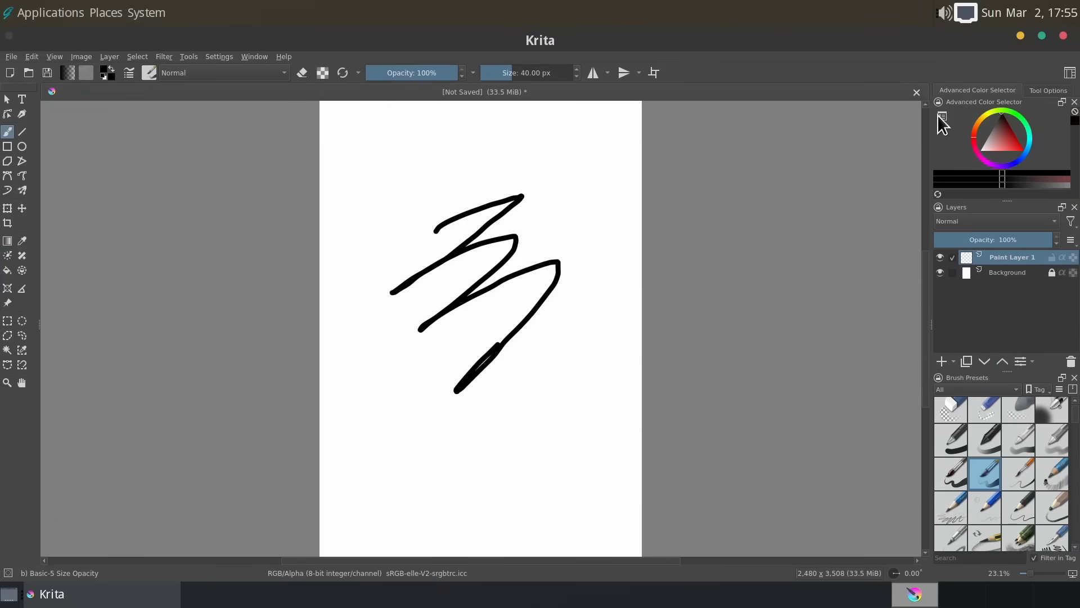
pyautogui.click(1063, 36)
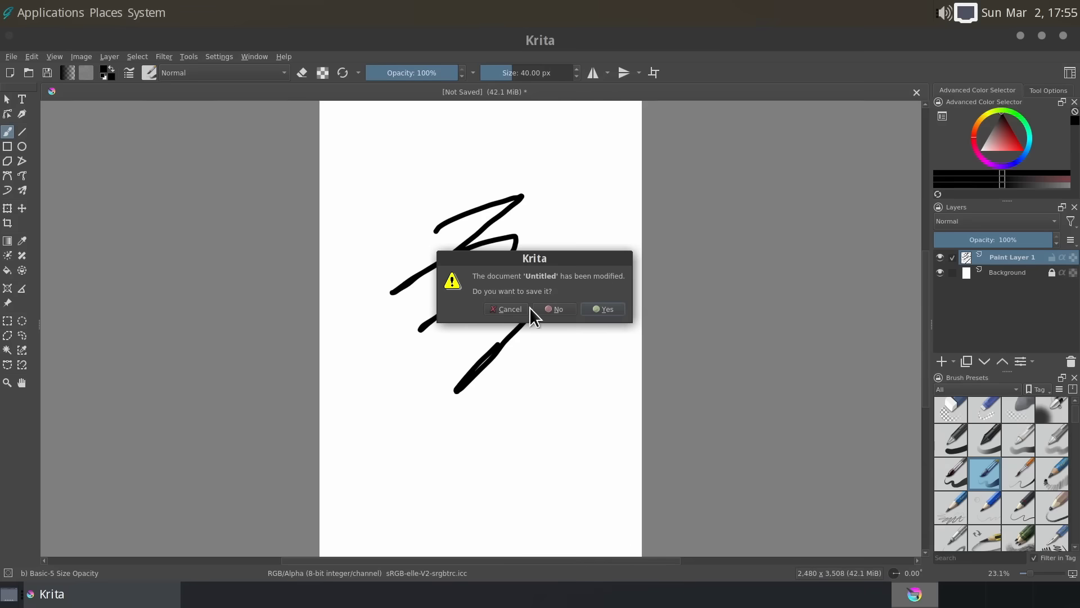
pyautogui.click(548, 310)
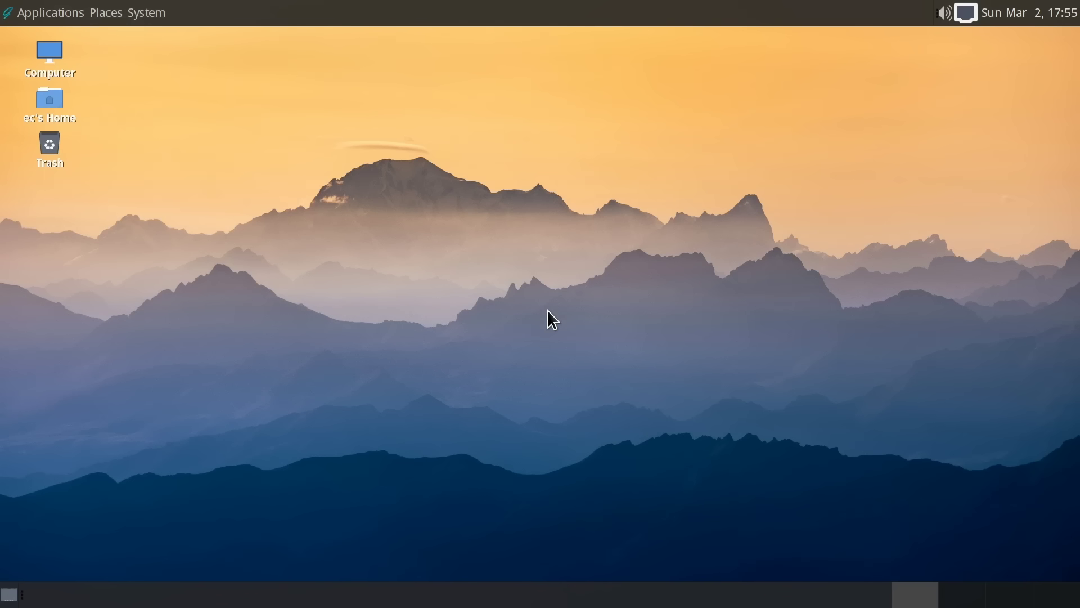
# - Launch Kdenlive and quit it from its File menu
pyautogui.click(56, 14)
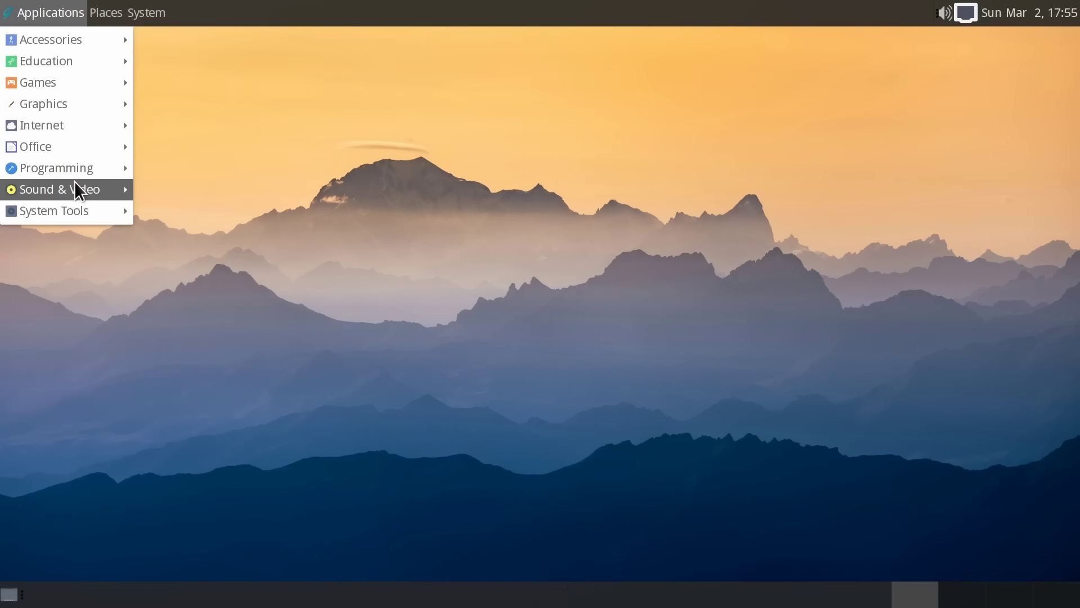
pyautogui.moveTo(76, 184)
pyautogui.click(186, 189)
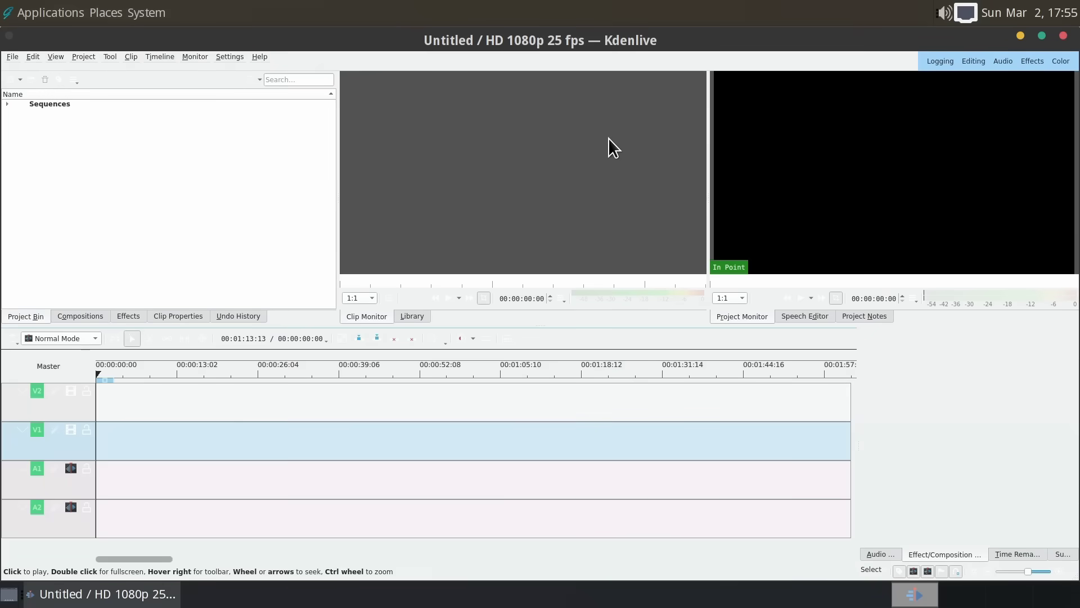
pyautogui.click(12, 57)
pyautogui.click(55, 202)
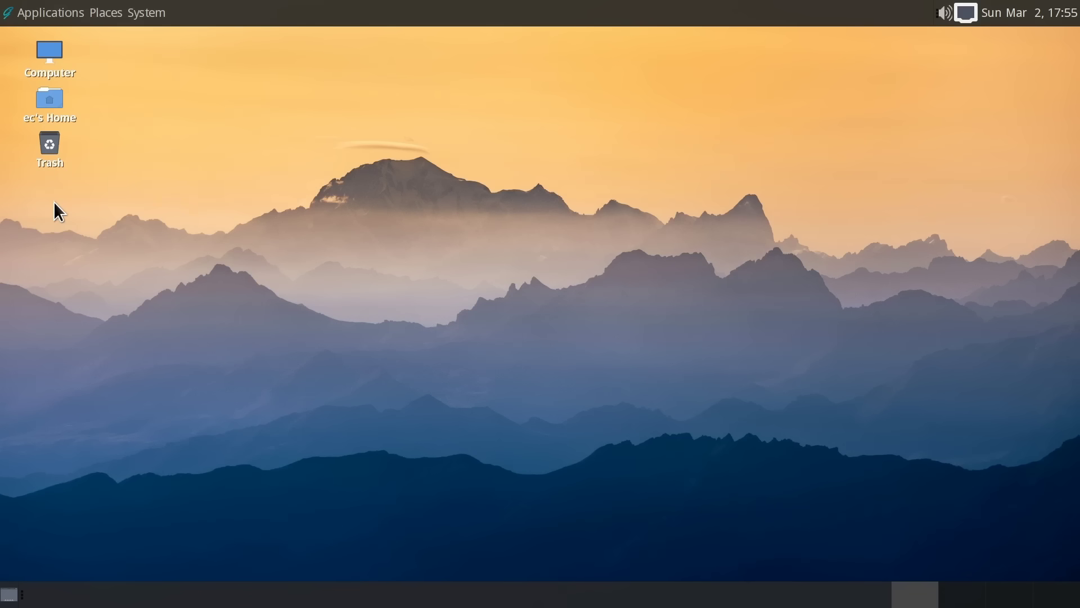
pyautogui.click(26, 12)
# - Launch AisleRiot Solitaire from Games and maximize the Klondike window
pyautogui.moveTo(56, 83)
pyautogui.click(189, 89)
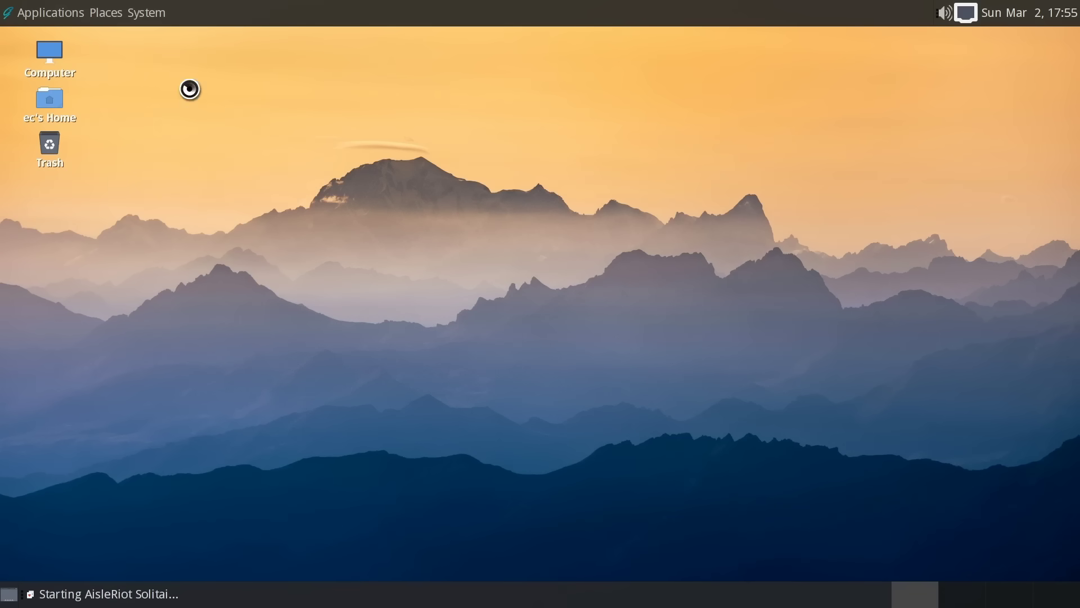
pyautogui.click(727, 133)
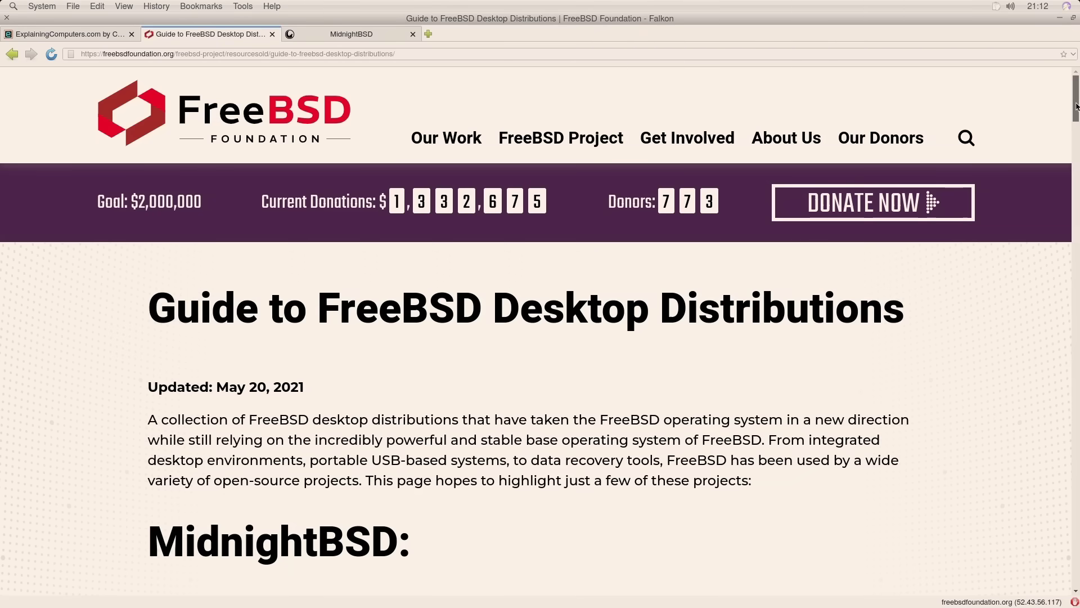
# - Scroll the guide down to the MidnightBSD entry and switch to the MidnightBSD project tab
pyautogui.moveTo(1077, 110); pyautogui.dragTo(1077, 135)
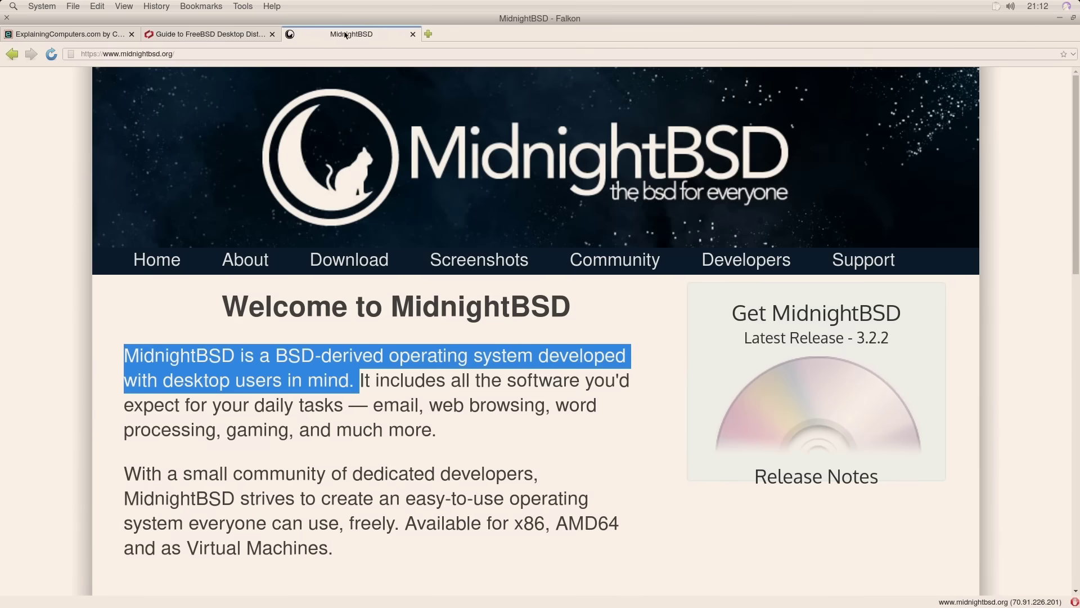
pyautogui.click(346, 34)
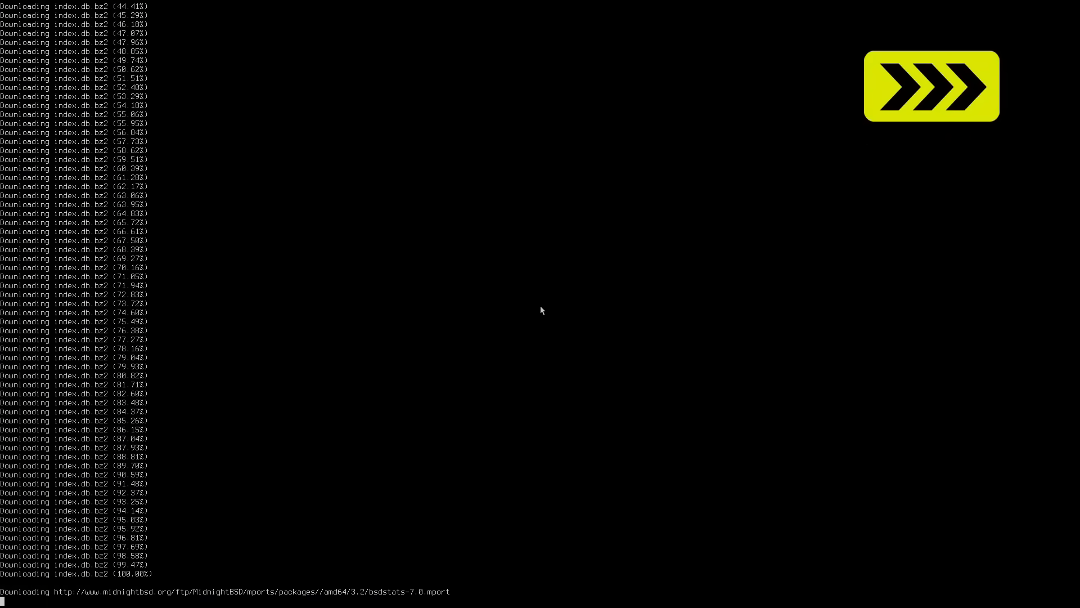
# - Answer no to bsdstats reporting, yes to Ravenports, and yes to enabling a graphical environment
pyautogui.write('no')
pyautogui.press('Return')
pyautogui.write('no')
pyautogui.press('Return')
pyautogui.write('yes')
pyautogui.press('Return')
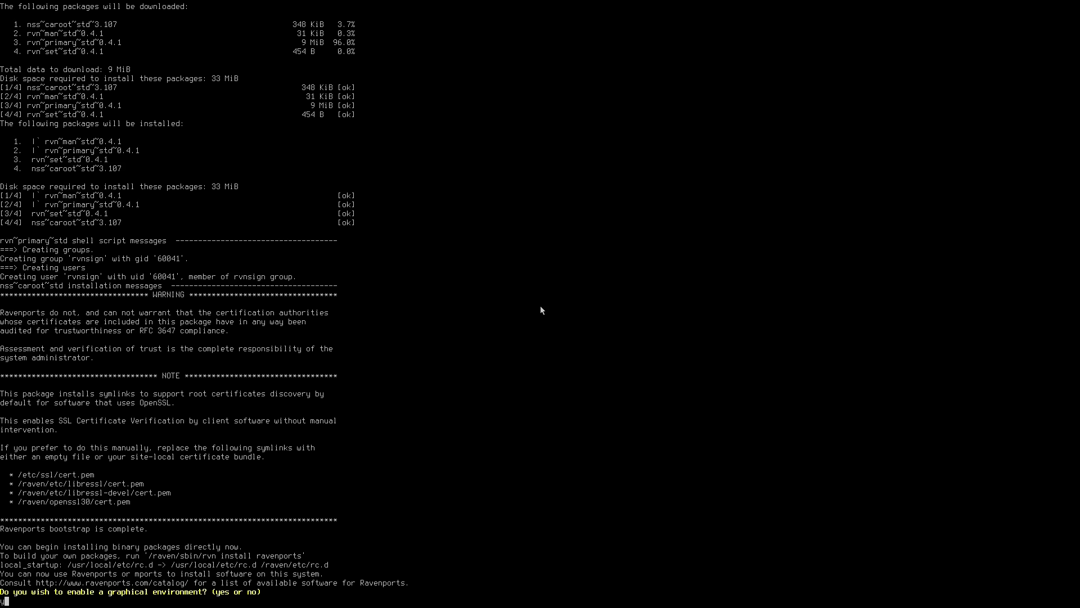
pyautogui.write('es')
pyautogui.press('Return')
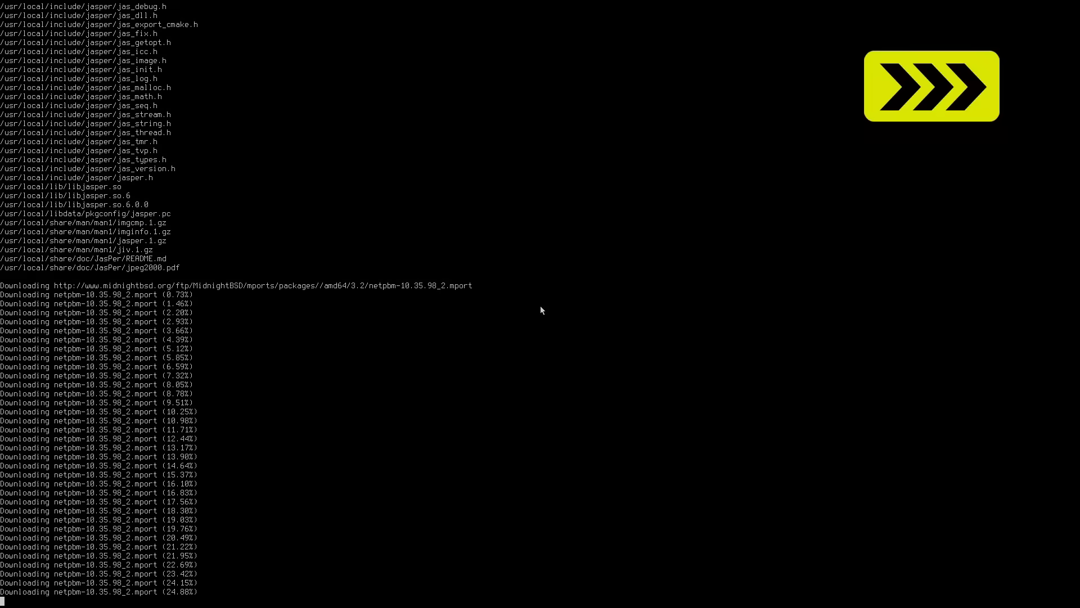
# - Choose the intel GPU module and decline installing the nvidia driver
pyautogui.write('intel')
pyautogui.press('Return')
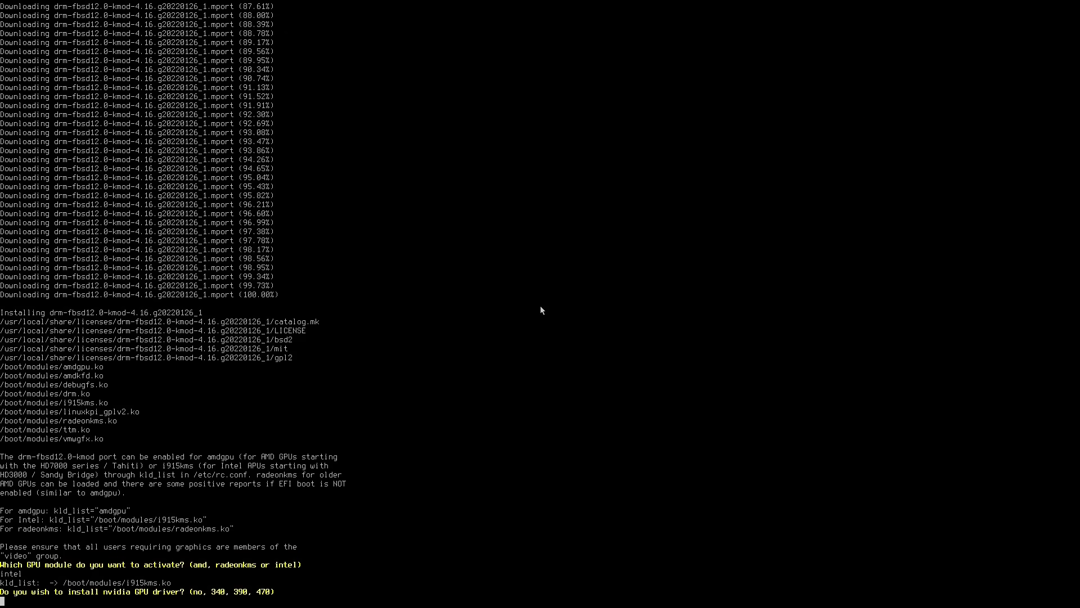
pyautogui.write('no')
pyautogui.press('Return')
# - Log in at the console with the user's username and password, retrying once
pyautogui.write('ec')
pyautogui.press('Return')
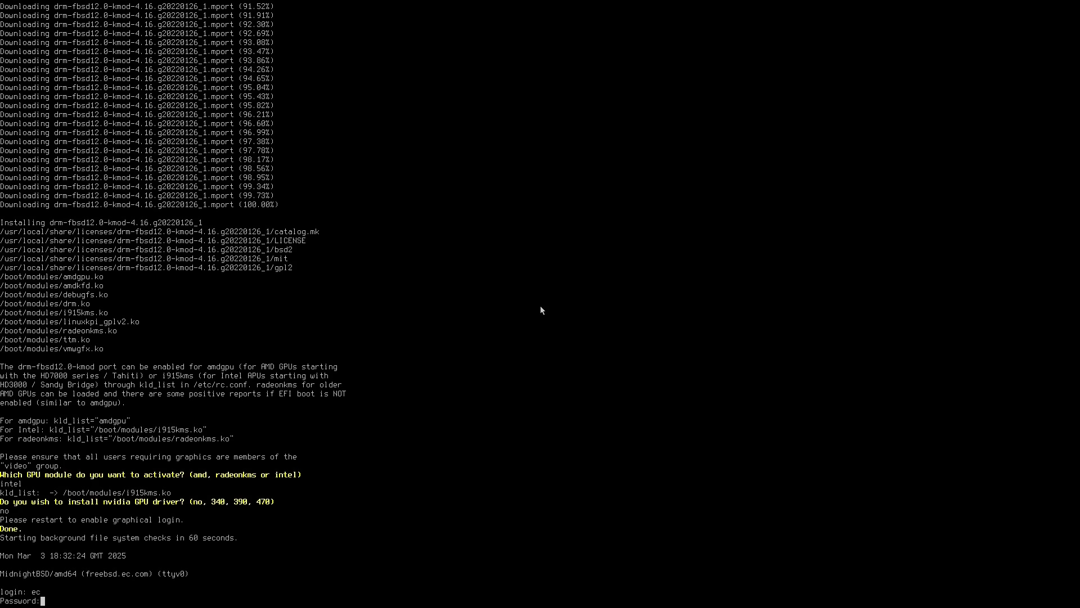
pyautogui.press('Return')
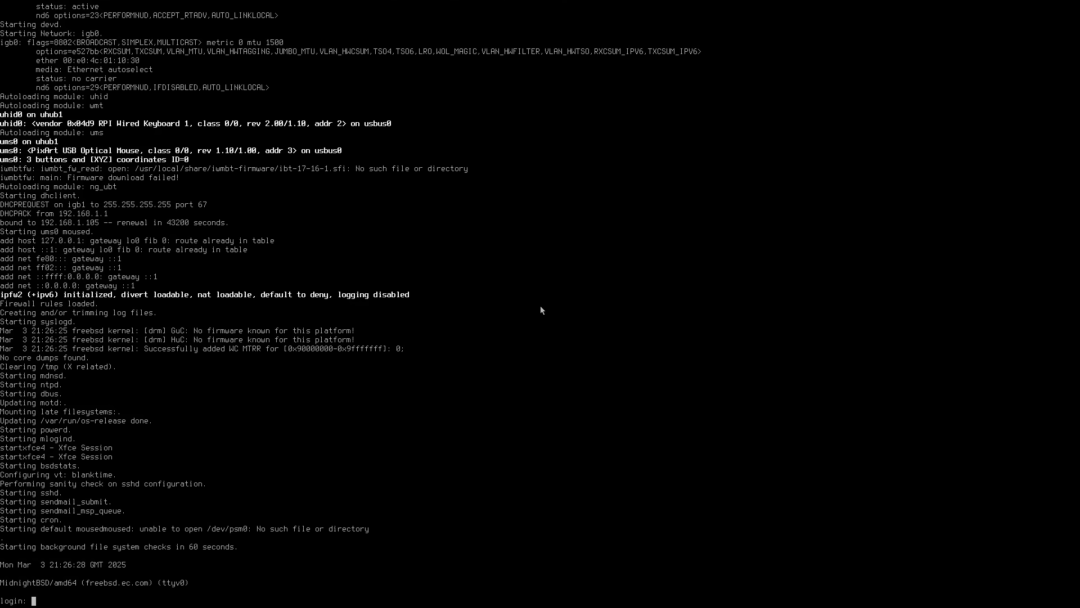
pyautogui.write('ec')
pyautogui.press('Return')
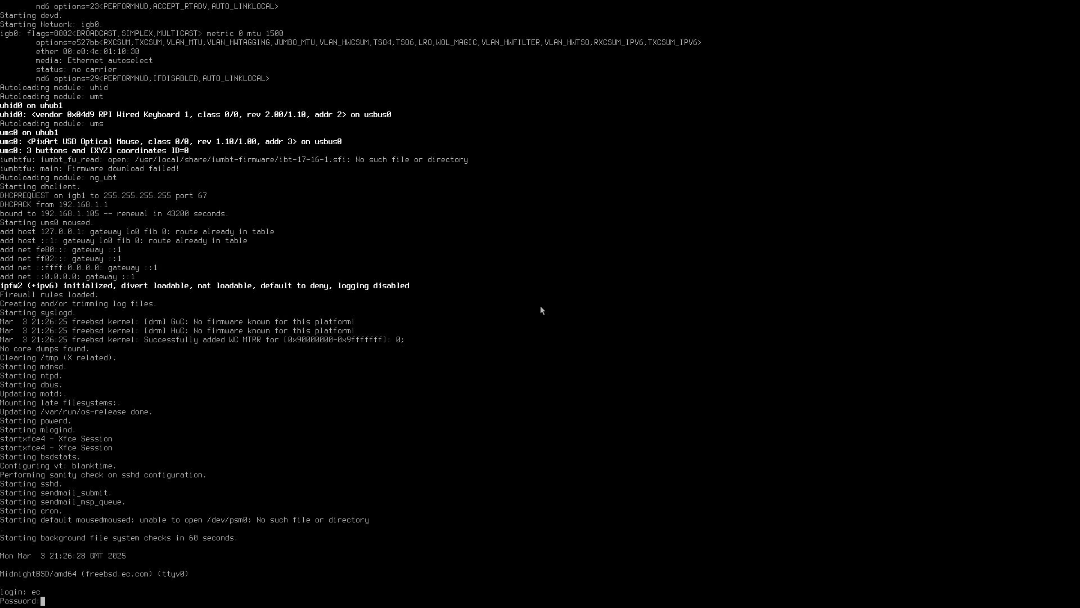
pyautogui.press('Return')
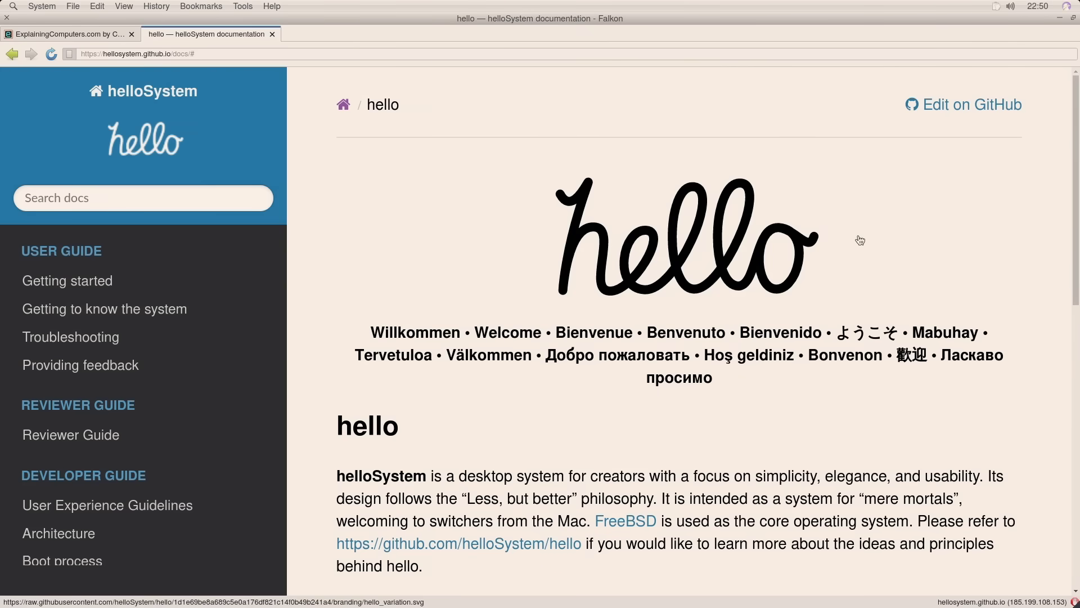
# - Launch the helloSystem installer, accept the license, and choose to erase the 232 GiB internal disk
pyautogui.click(1059, 18)
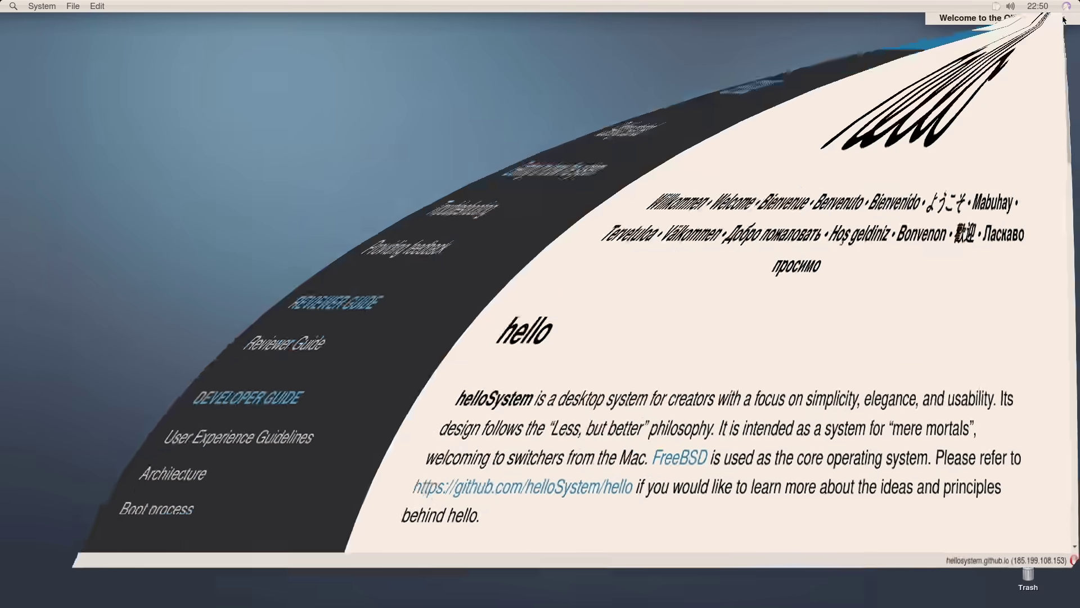
pyautogui.click(678, 325)
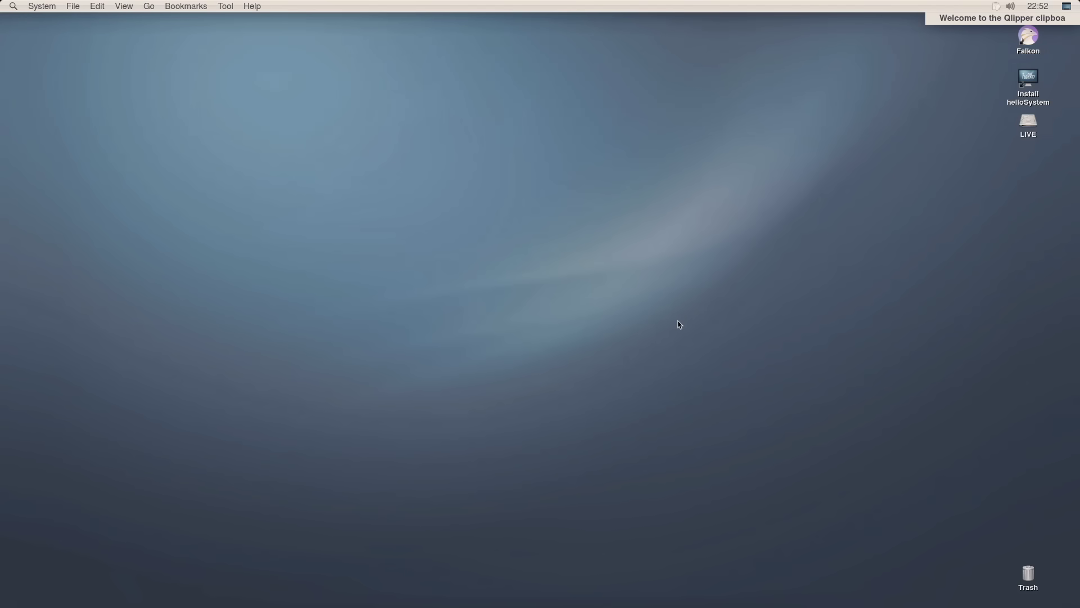
pyautogui.doubleClick(1029, 87)
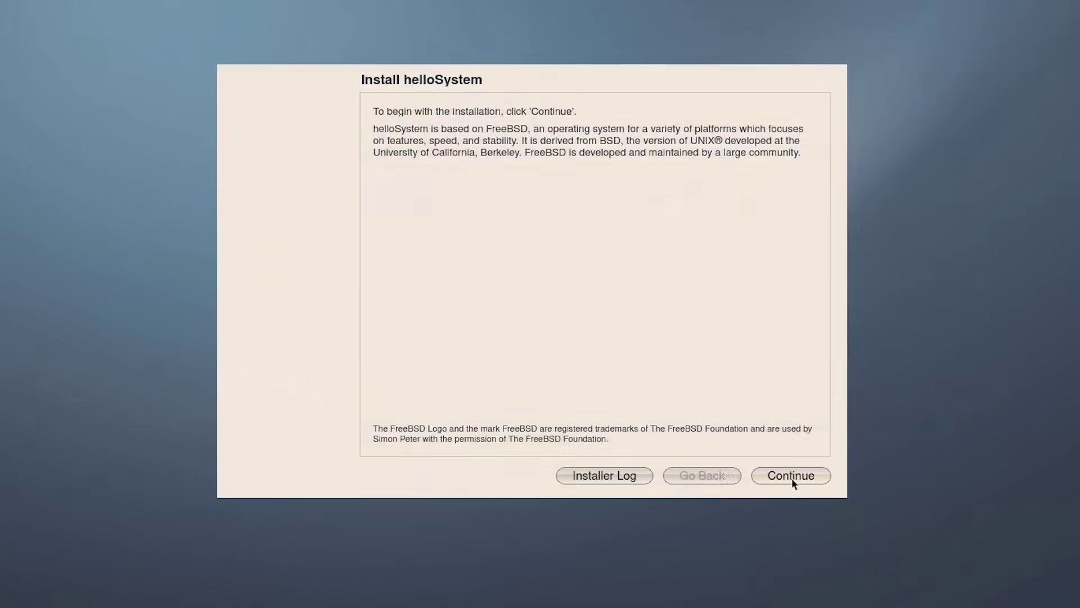
pyautogui.click(791, 478)
pyautogui.click(791, 478)
pyautogui.click(554, 153)
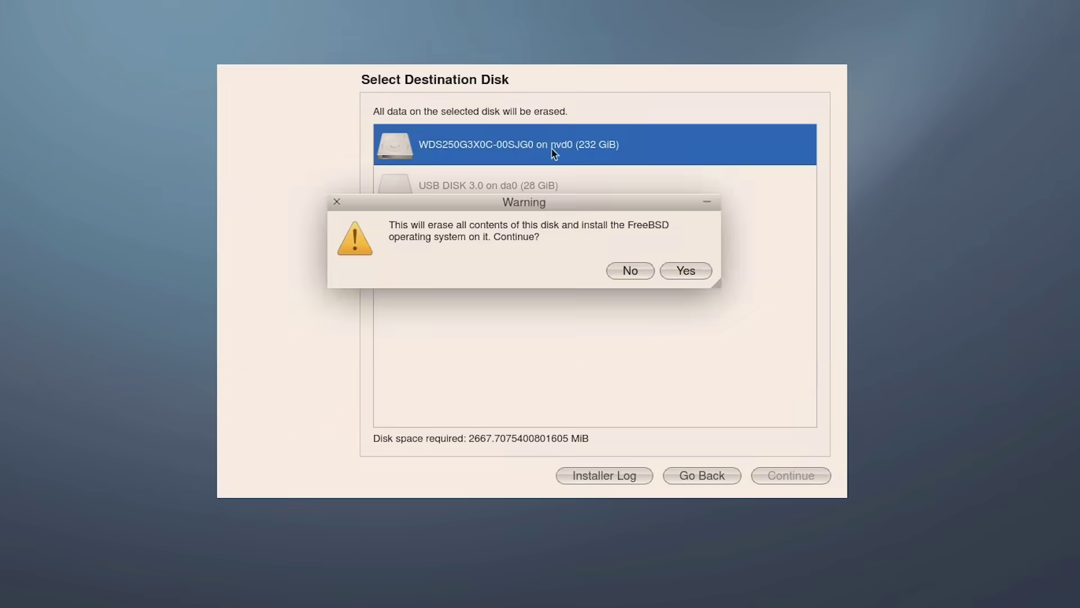
pyautogui.click(686, 270)
# - Fill in the account name and password twice, then start the installation
pyautogui.write('EC')
pyautogui.press('Tab')
pyautogui.press('Tab')
pyautogui.write('************')
pyautogui.press('Tab')
pyautogui.write('****')
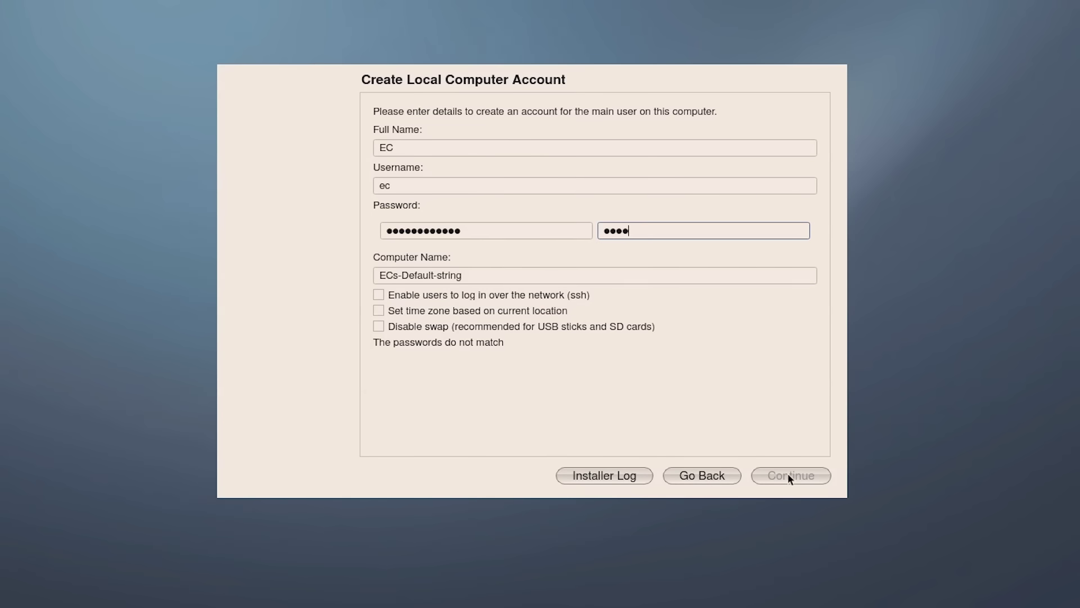
pyautogui.write('********')
pyautogui.click(788, 473)
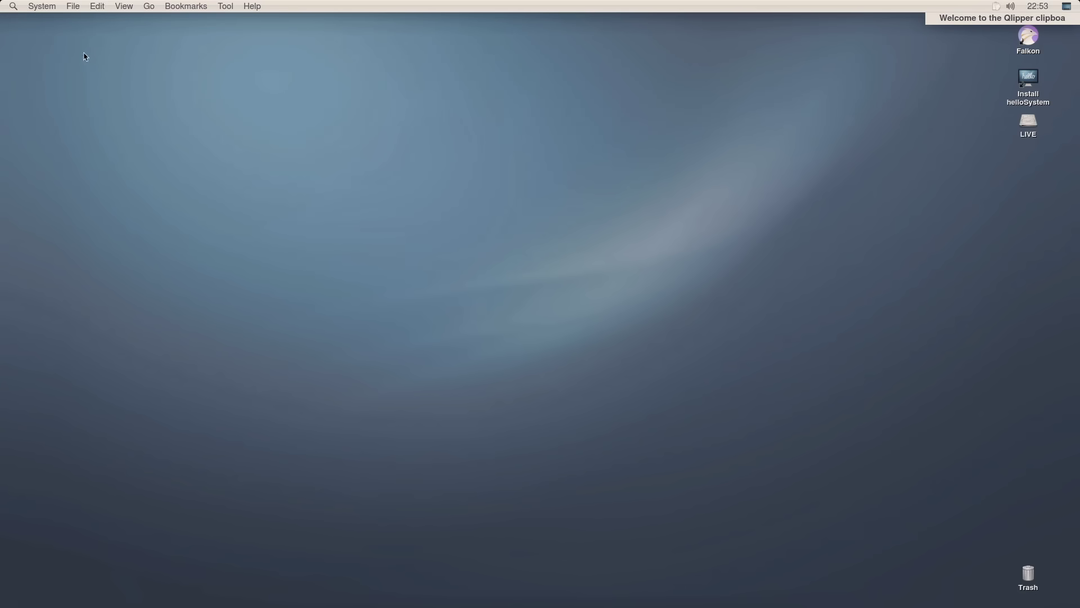
# - Launch LibreOffice from the global System menu under Applications > Office
pyautogui.click(43, 9)
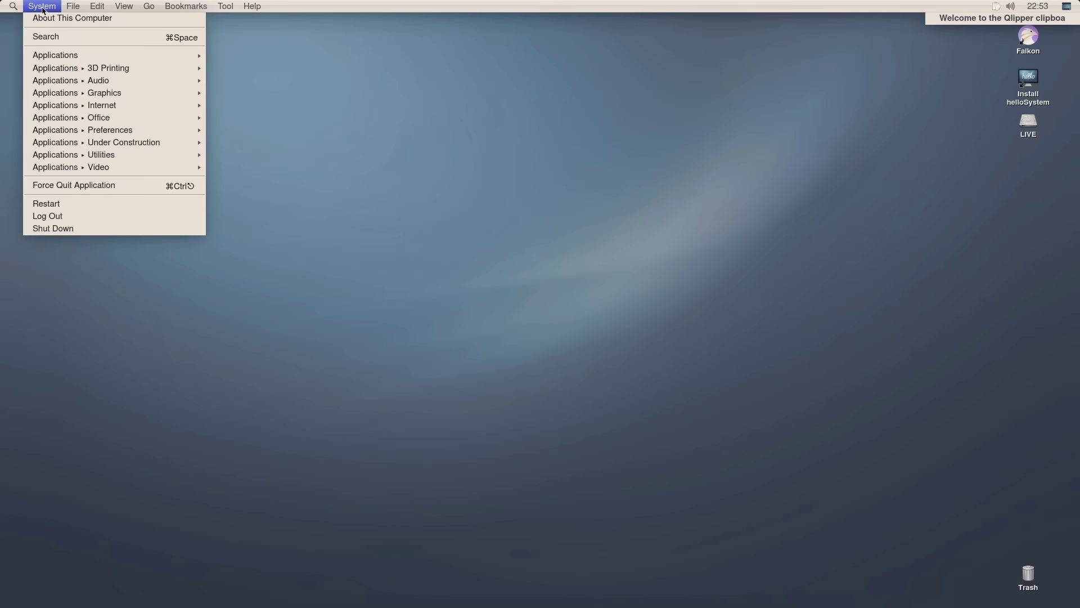
pyautogui.moveTo(99, 158)
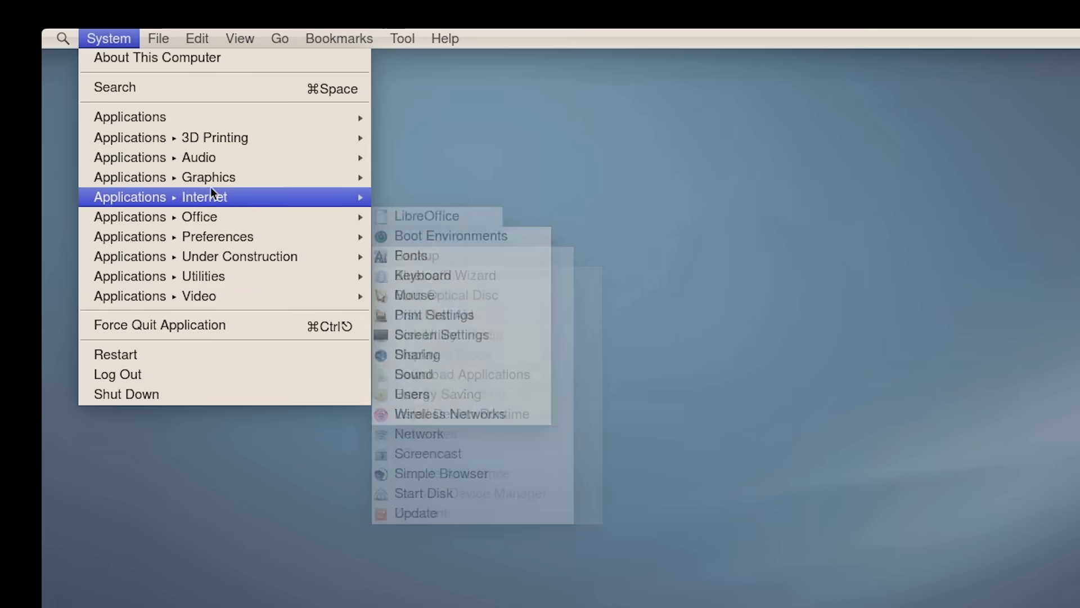
pyautogui.moveTo(224, 140)
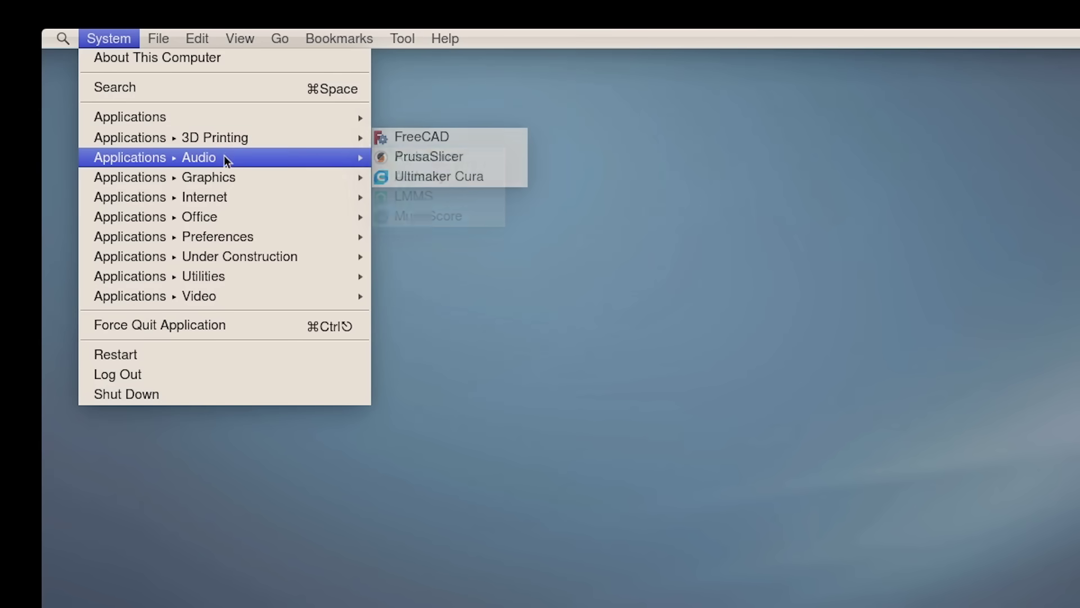
pyautogui.moveTo(224, 161)
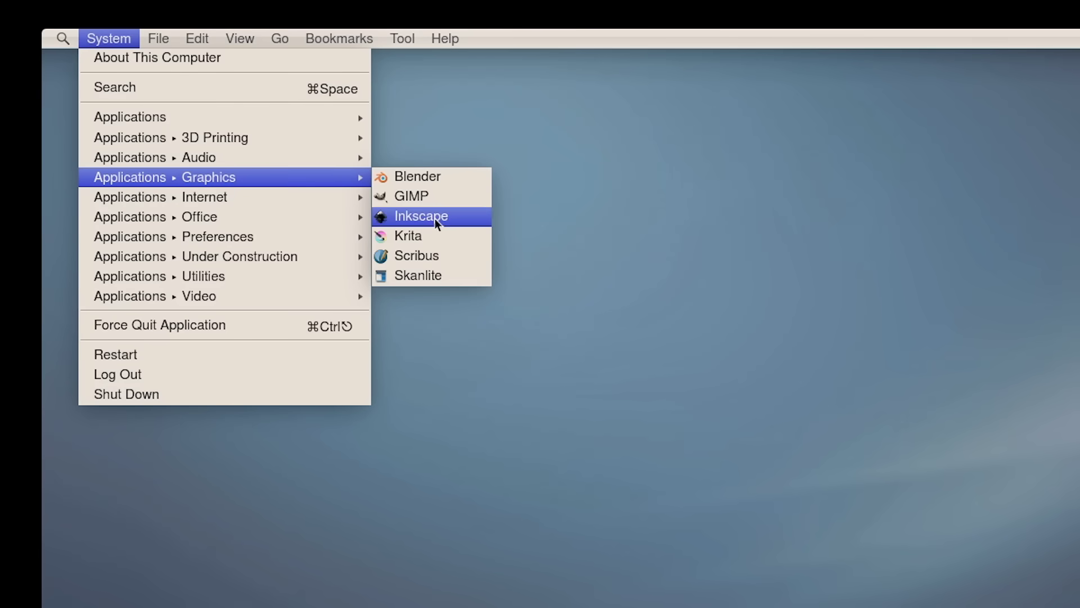
pyautogui.moveTo(254, 206)
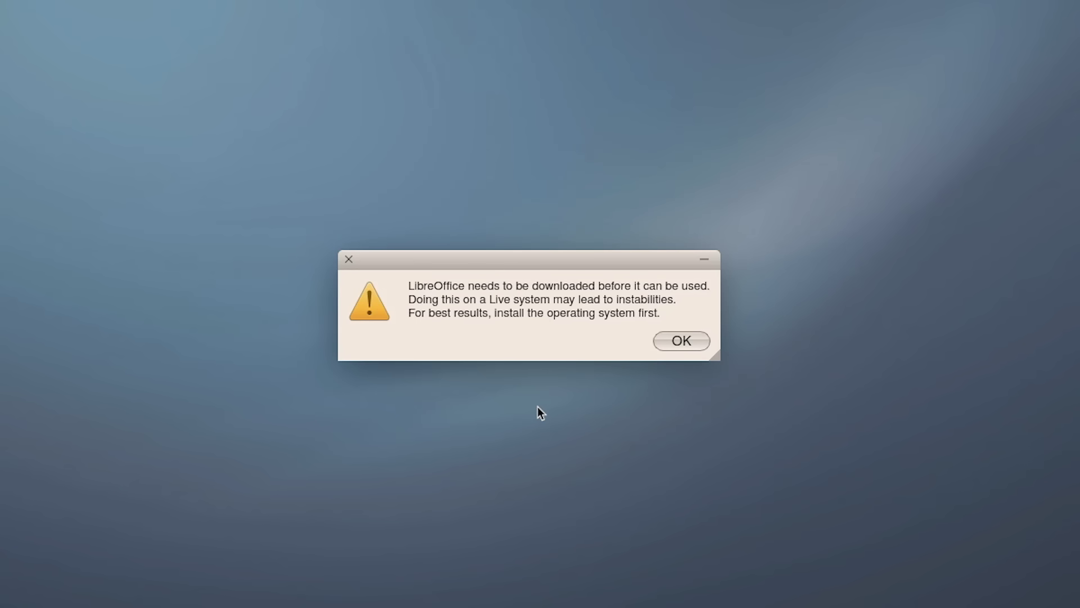
# - Acknowledge the LibreOffice warning, agree to download it, and close the remaining download dialog
pyautogui.click(680, 344)
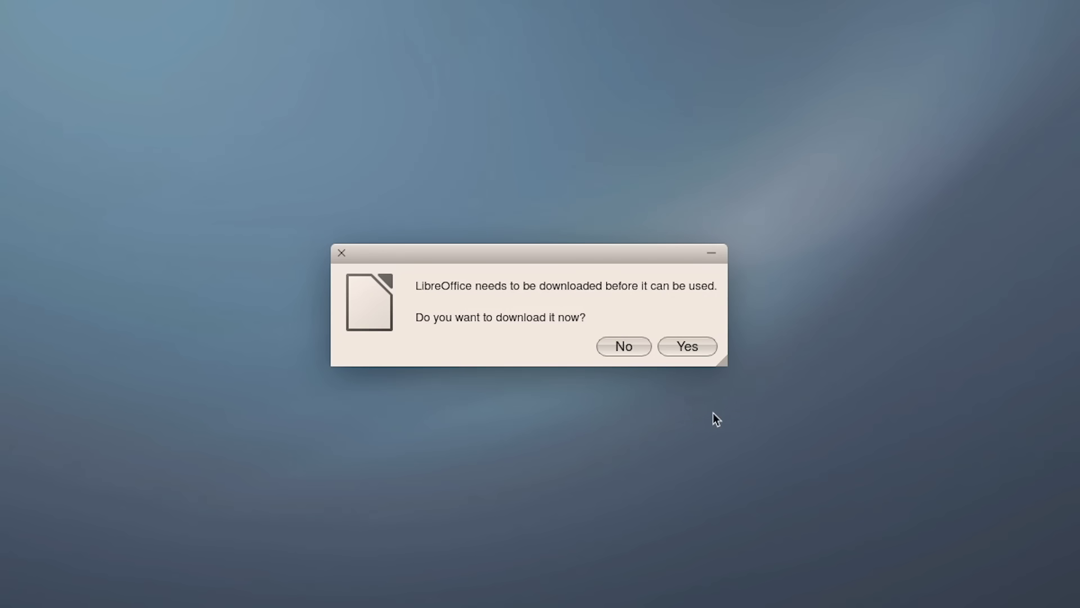
pyautogui.click(693, 343)
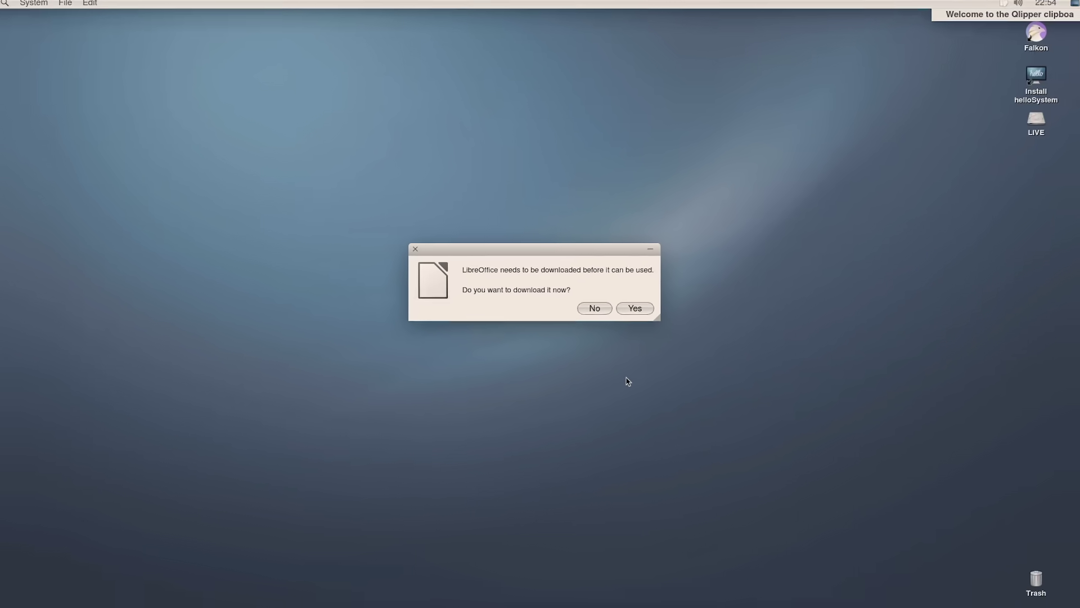
pyautogui.click(649, 249)
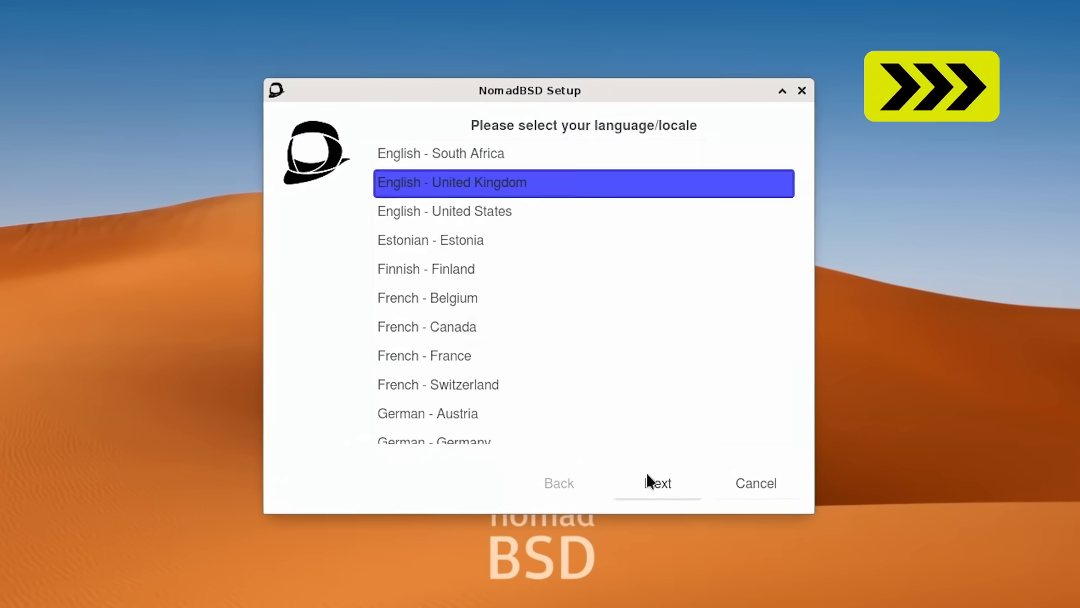
# - Choose English - United Kingdom as the locale and continue past the keyboard layout page
pyautogui.click(644, 454)
pyautogui.click(647, 455)
pyautogui.click(666, 495)
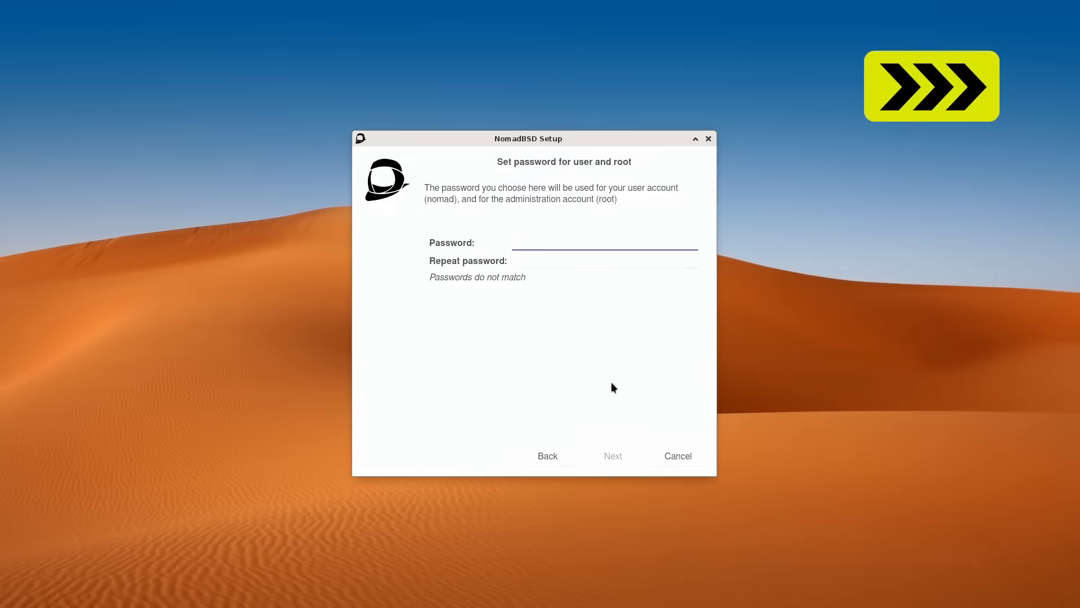
# - Set and confirm the user/root password, then finish setup to restart into NomadBSD
pyautogui.write('*************')
pyautogui.press('Tab')
pyautogui.write('*************')
pyautogui.press('Return')
pyautogui.press('Return')
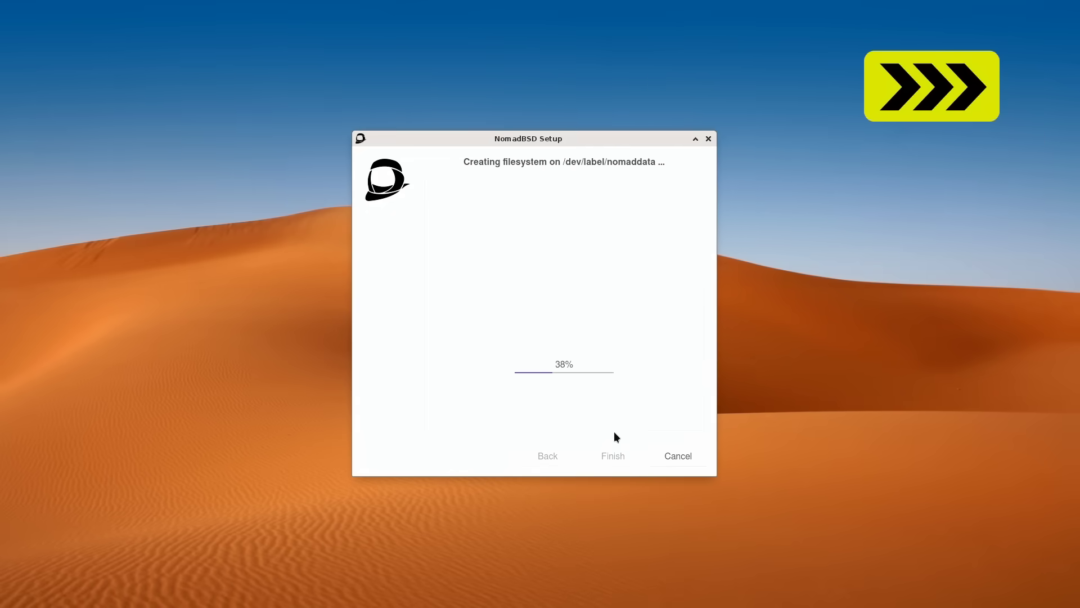
pyautogui.click(613, 454)
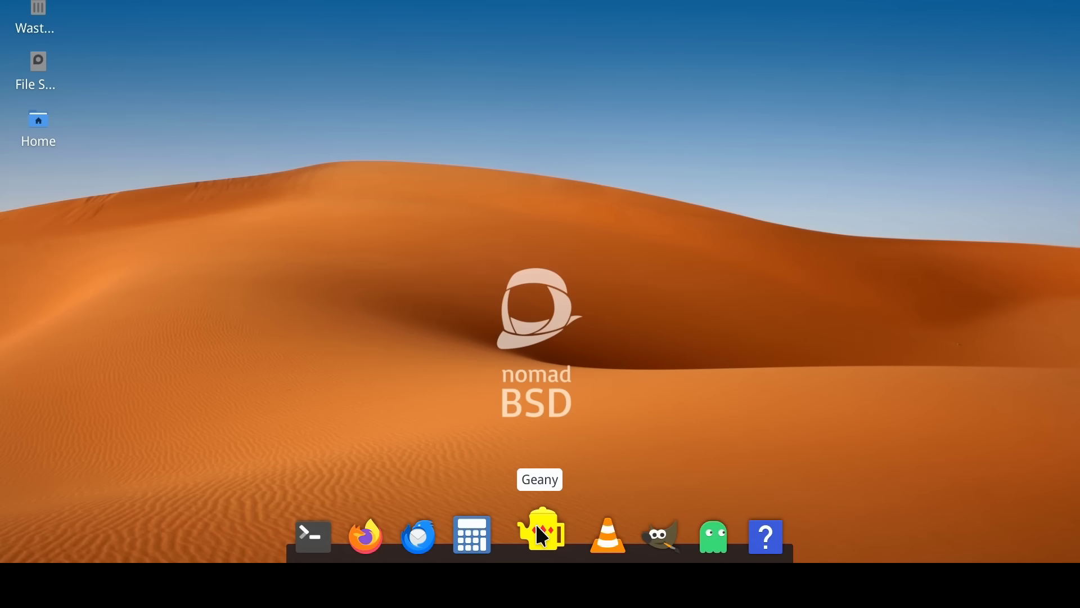
pyautogui.click(654, 529)
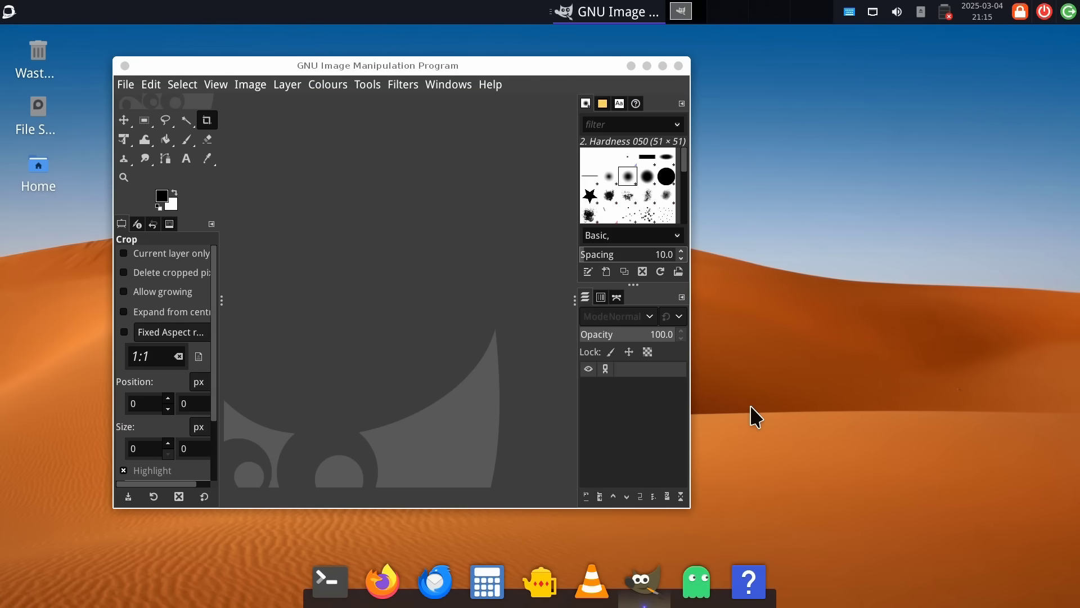
pyautogui.click(663, 66)
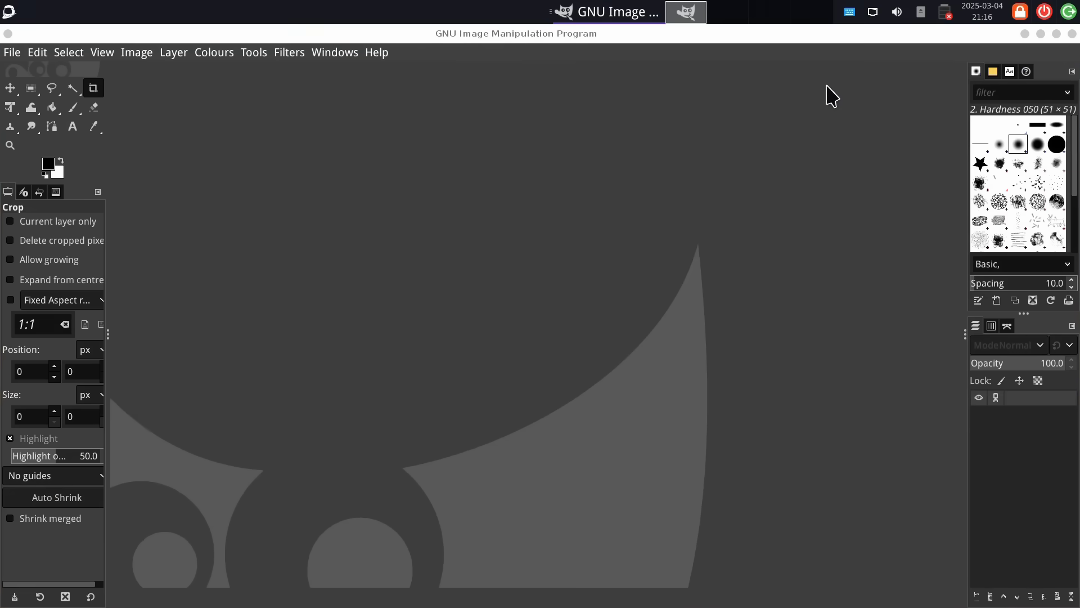
pyautogui.click(1071, 34)
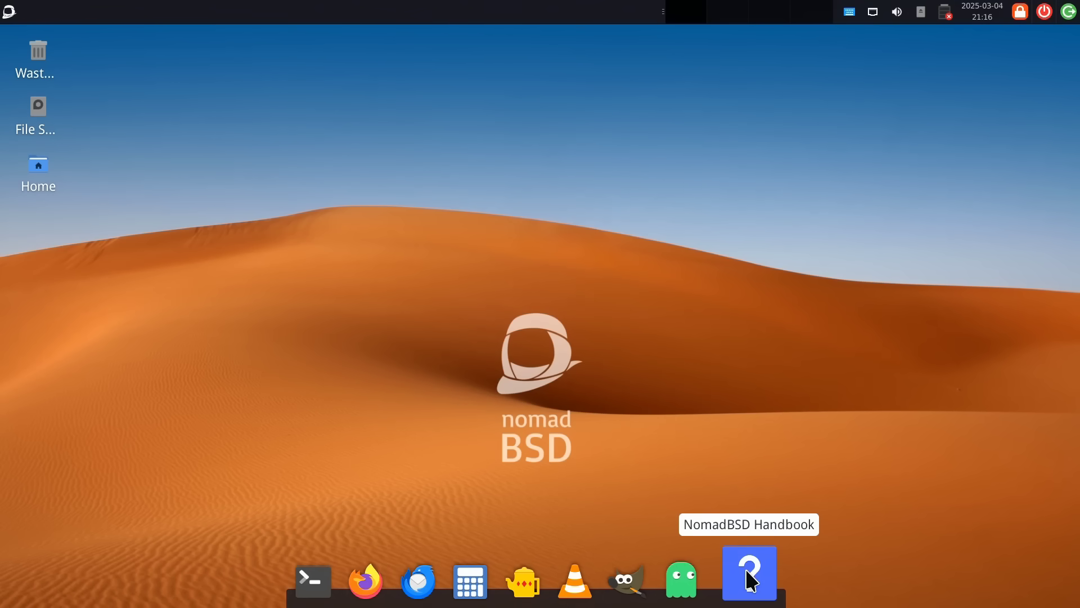
pyautogui.click(692, 582)
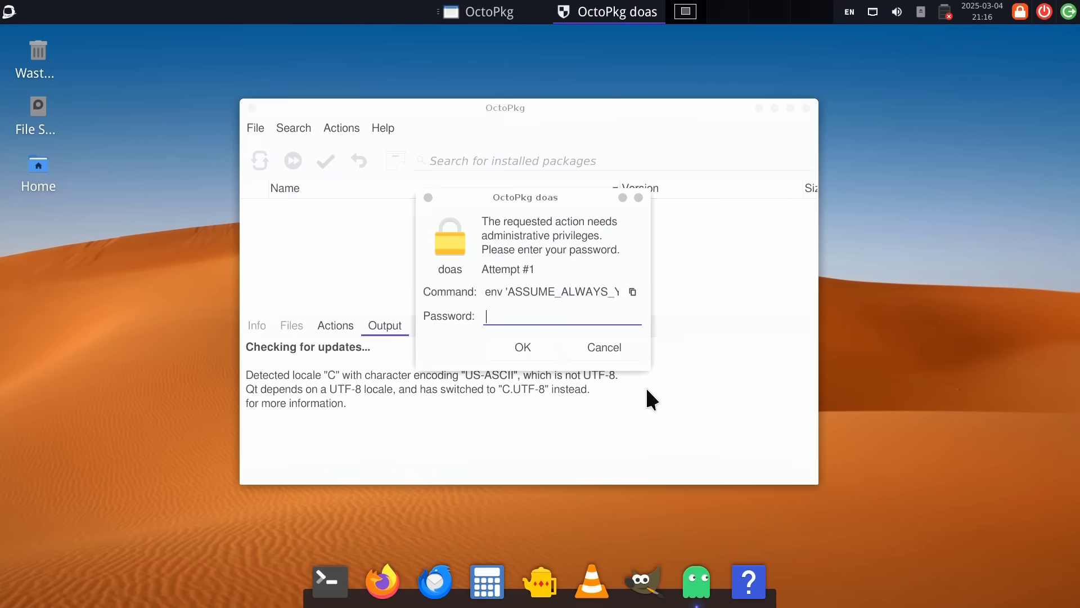
pyautogui.write('••••••••••••')
pyautogui.press('Return')
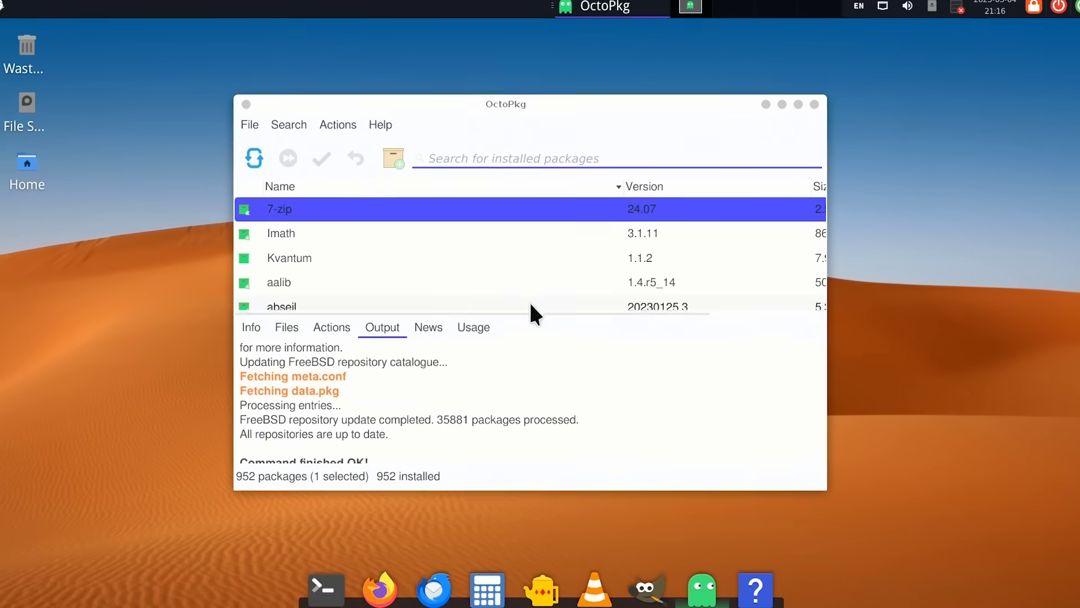
pyautogui.click(393, 158)
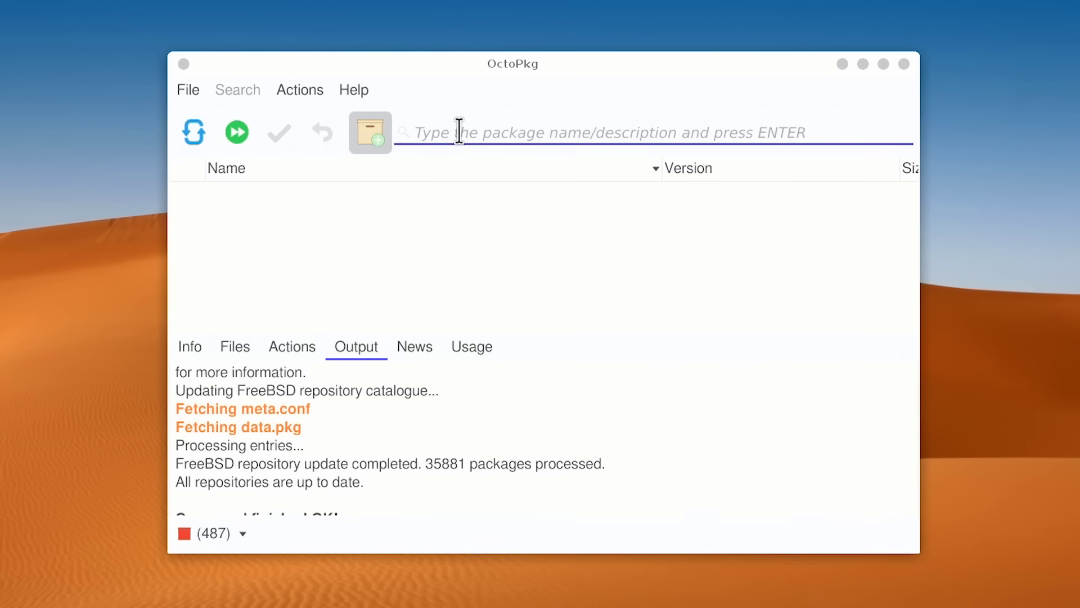
pyautogui.write('inksca')
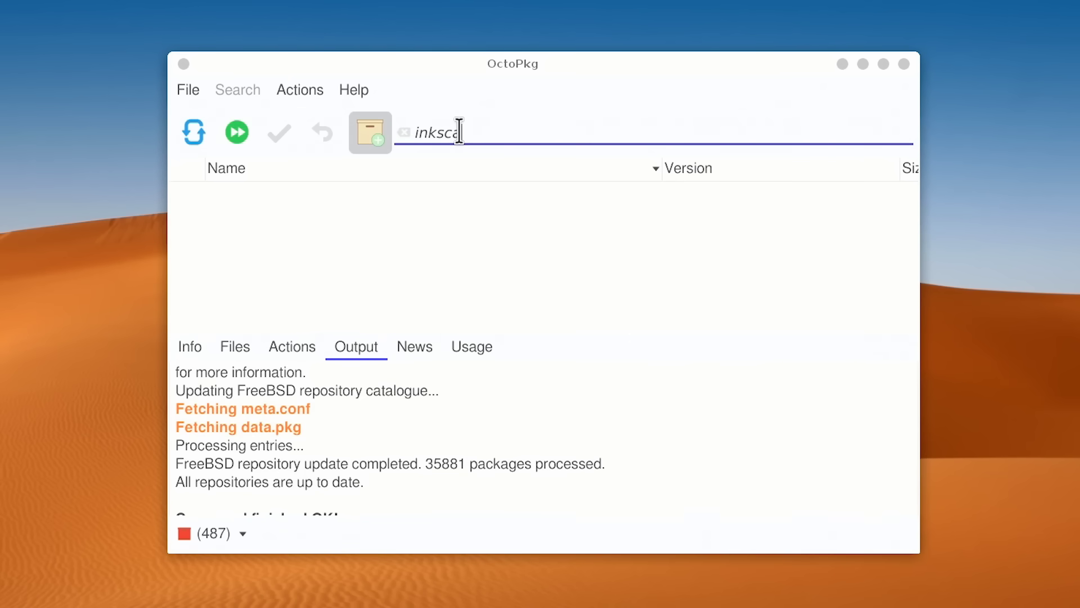
pyautogui.write('pe')
pyautogui.press('Return')
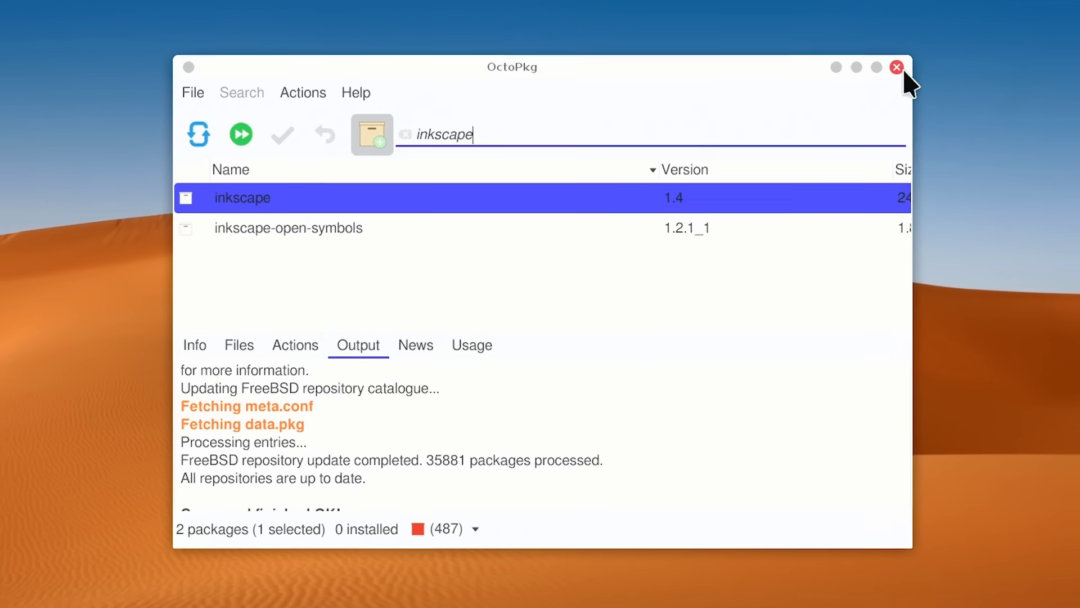
pyautogui.click(897, 68)
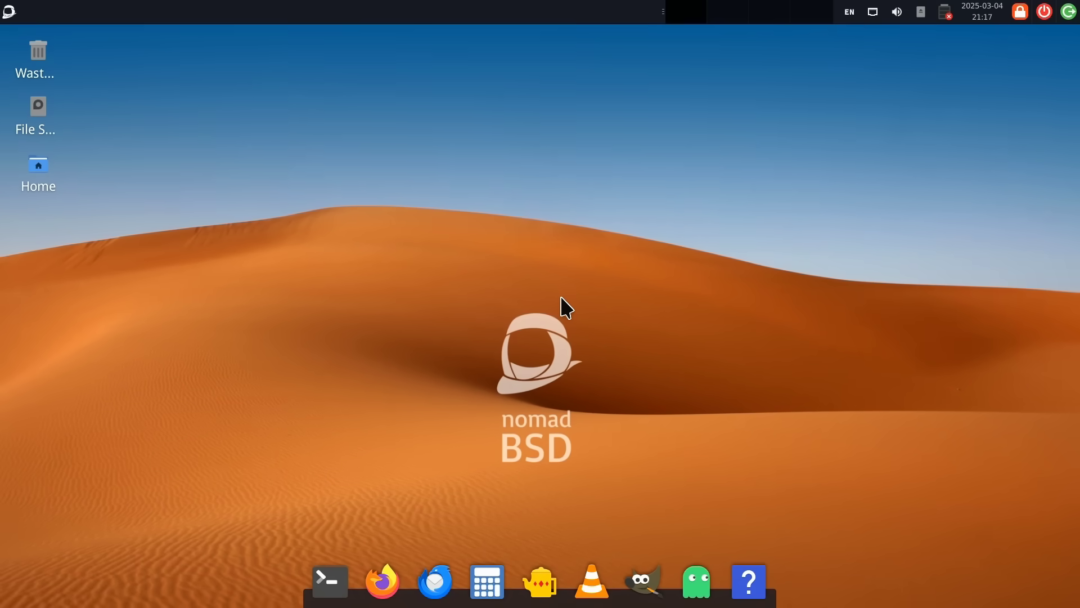
pyautogui.click(9, 11)
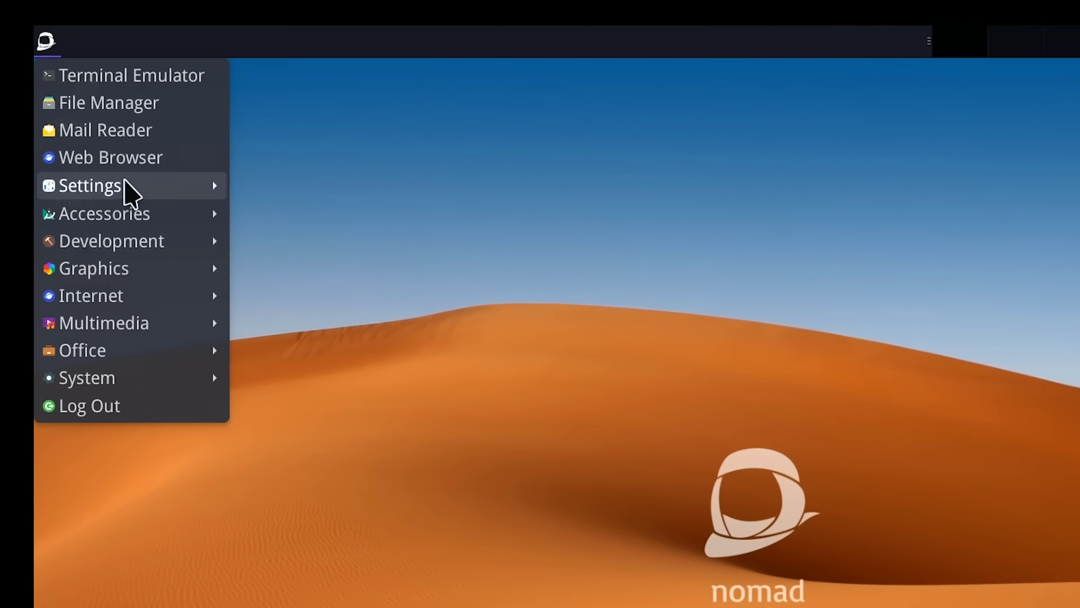
pyautogui.moveTo(133, 211)
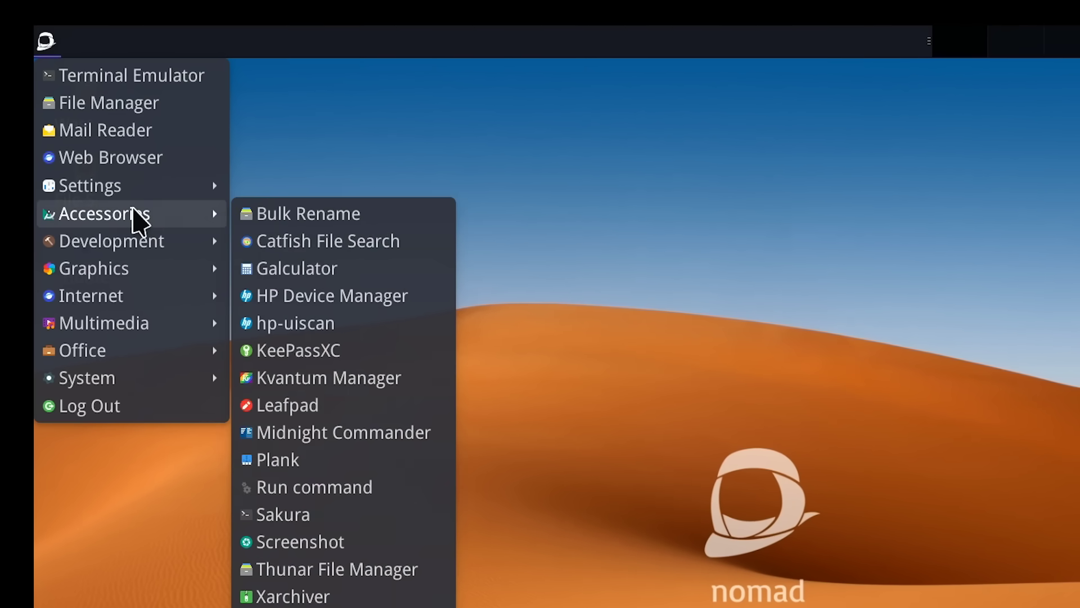
pyautogui.moveTo(137, 236)
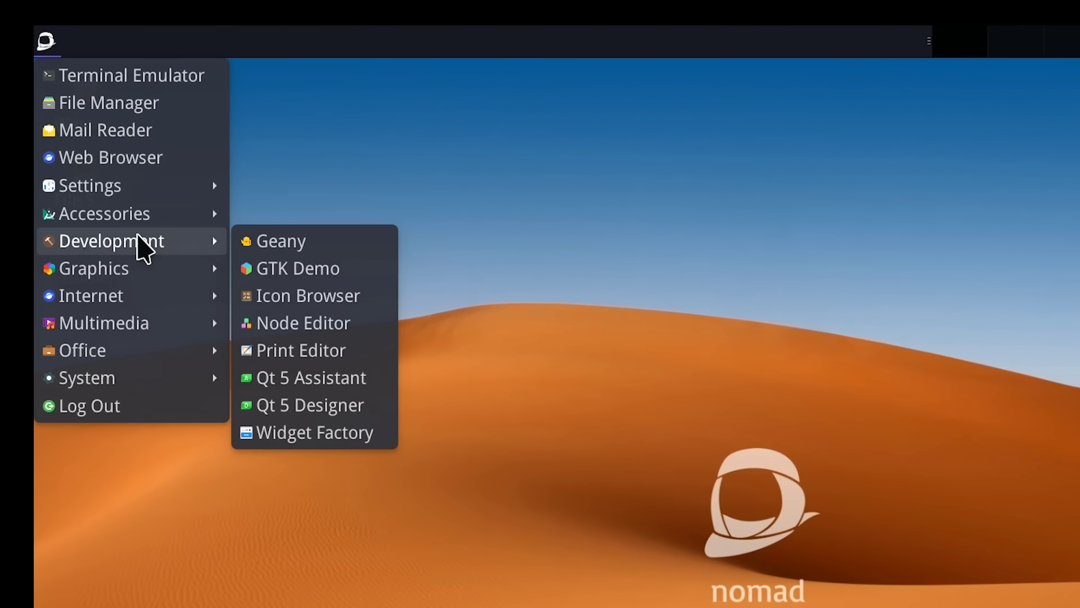
pyautogui.moveTo(147, 276)
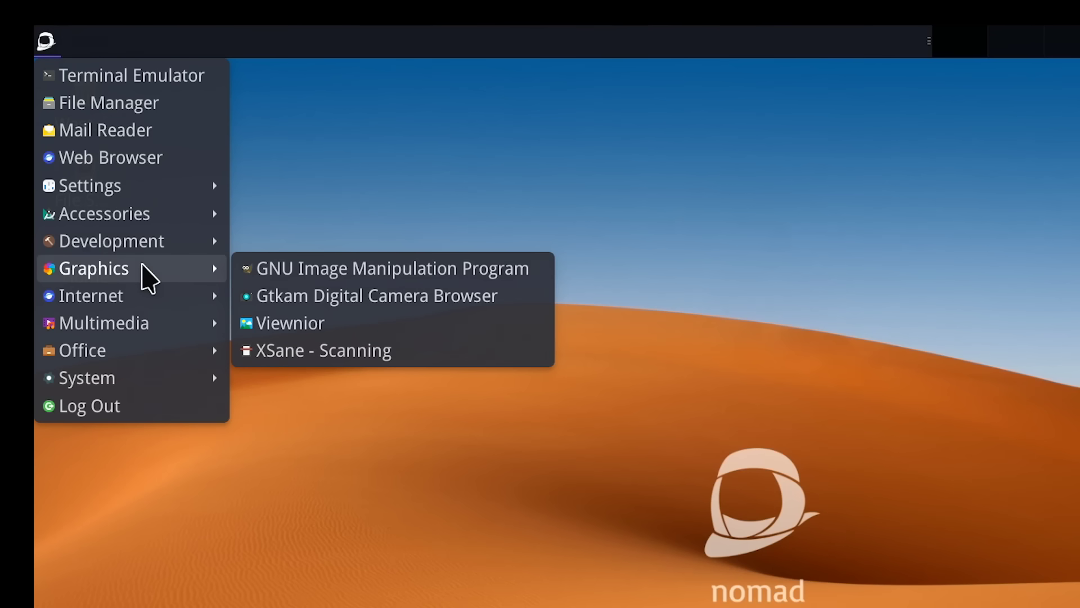
pyautogui.moveTo(178, 304)
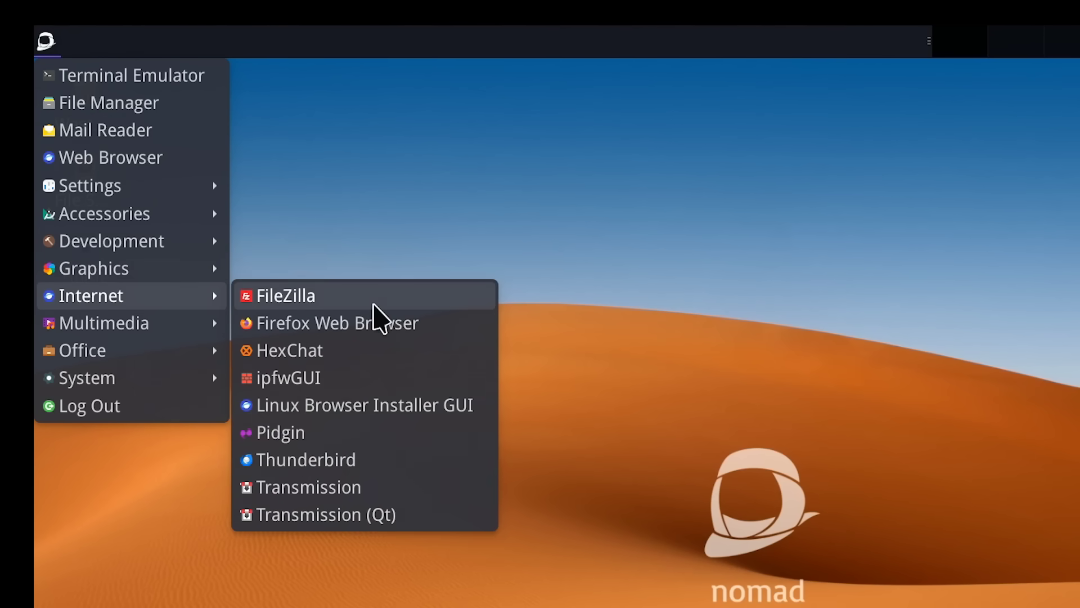
pyautogui.moveTo(162, 325)
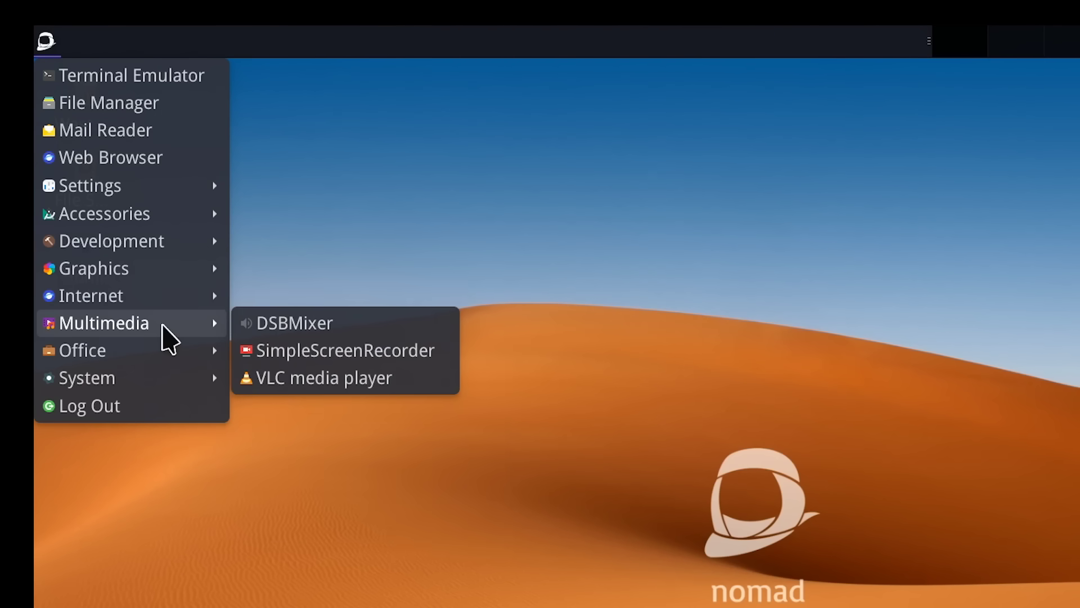
pyautogui.moveTo(168, 359)
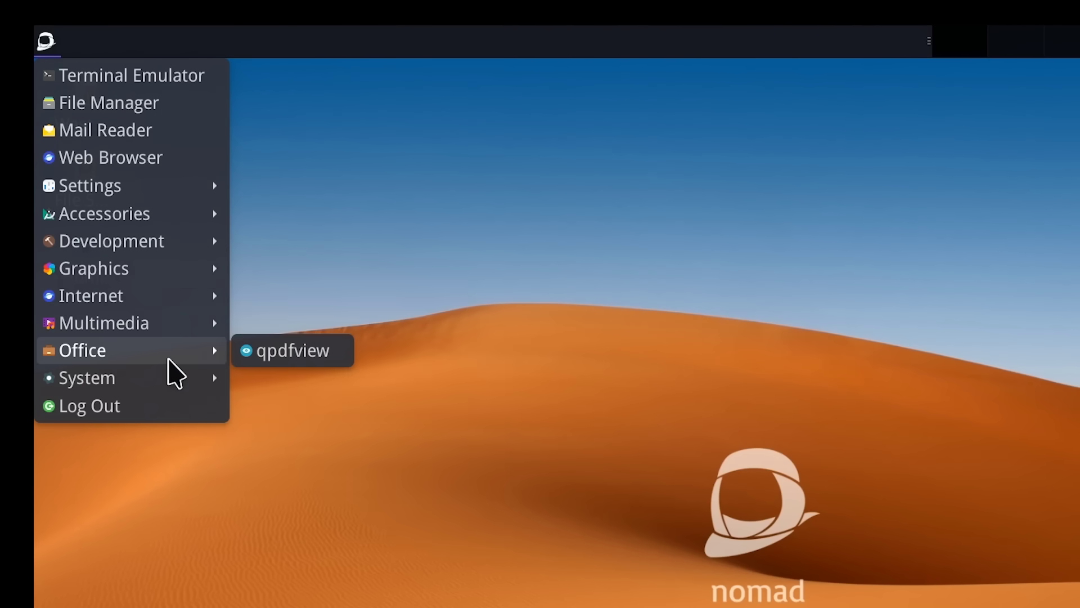
pyautogui.moveTo(169, 380)
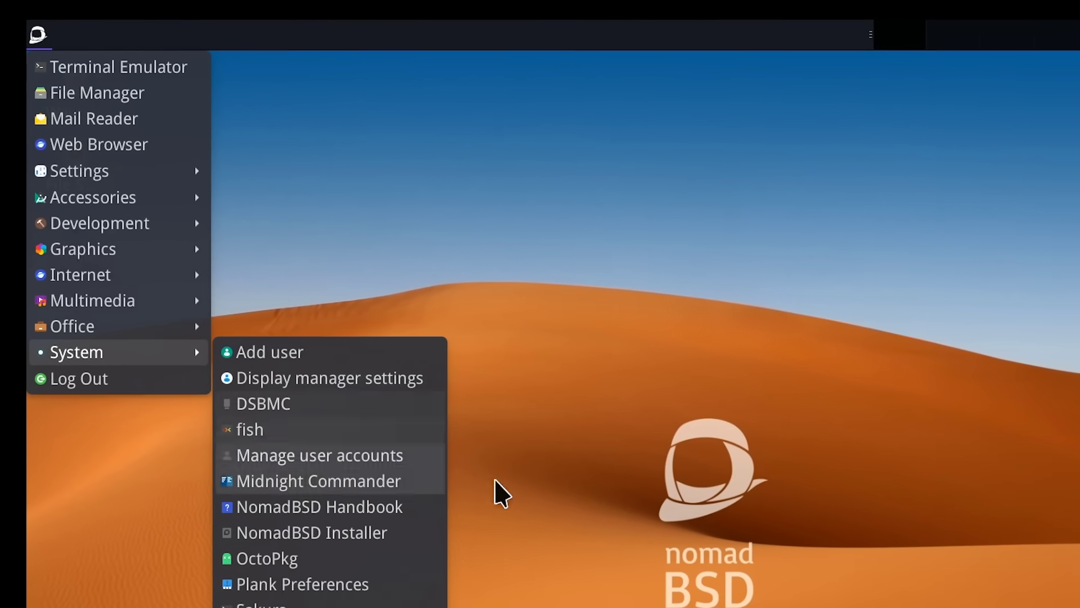
pyautogui.click(537, 563)
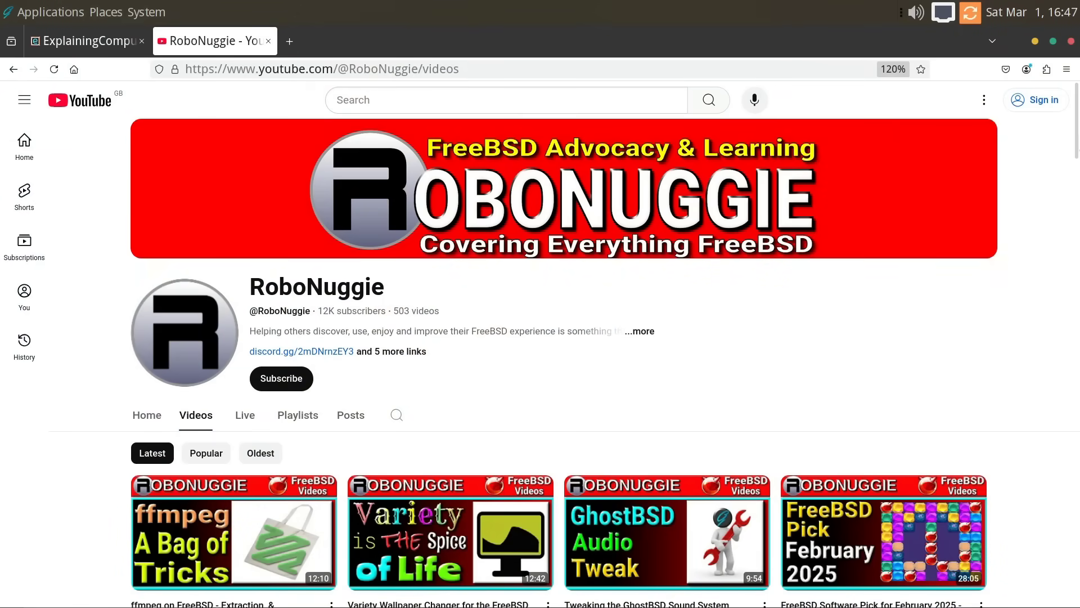
# - Scroll down the channel's Videos page to uploads from about three to six months ago
pyautogui.scroll(-3, 1068, 147)
pyautogui.scroll(-7, 883, 372)
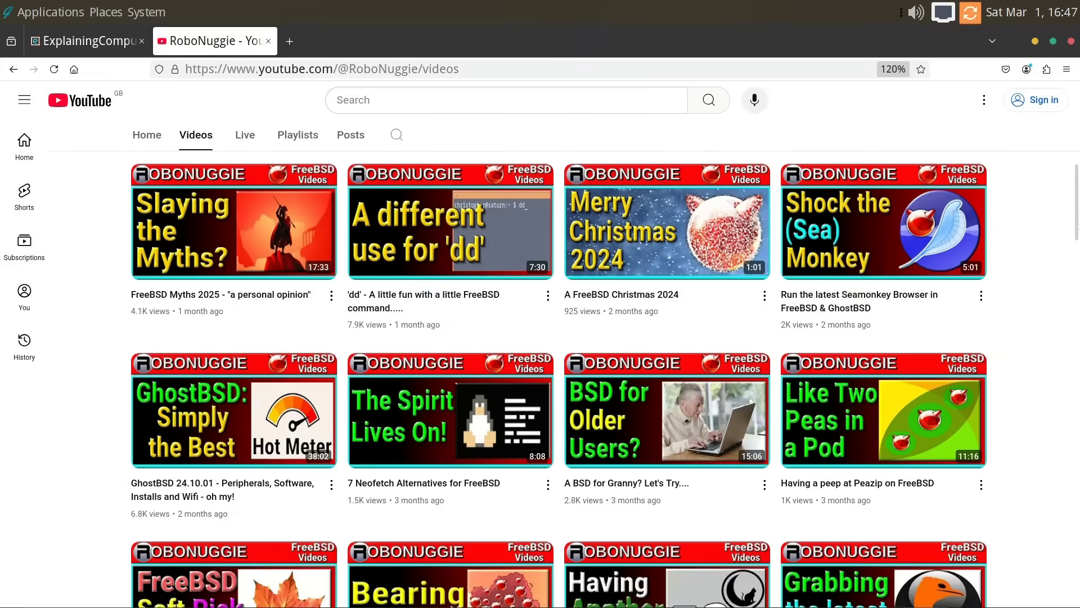
pyautogui.scroll(-6, 558, 379)
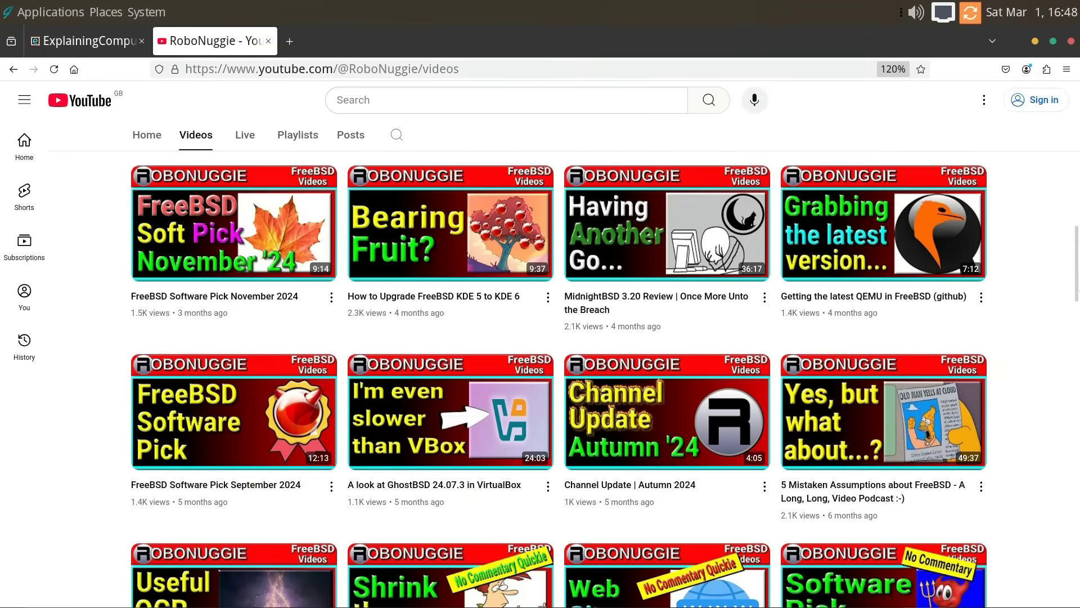